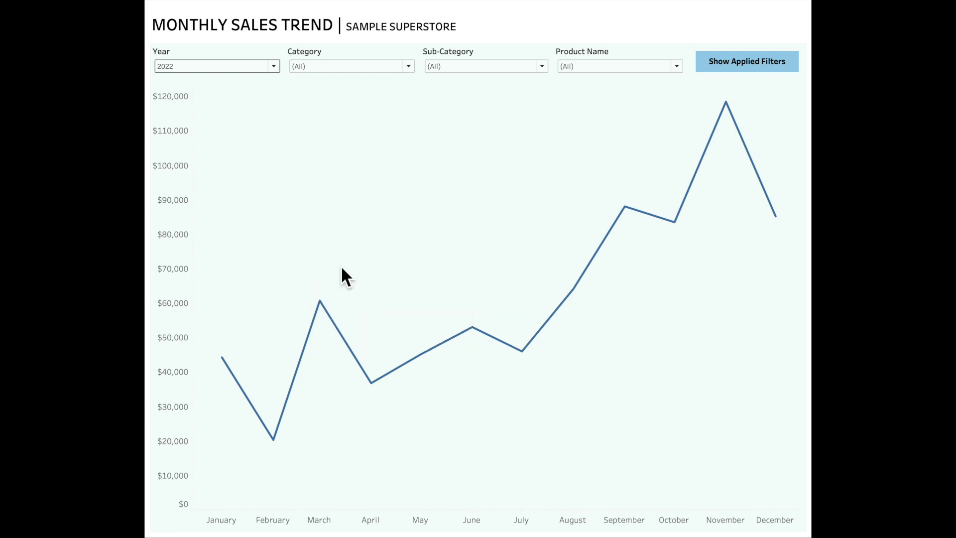
- Look over the choices offered by the dashboard's Year, Category and Sub-Category filters
click(269, 67)
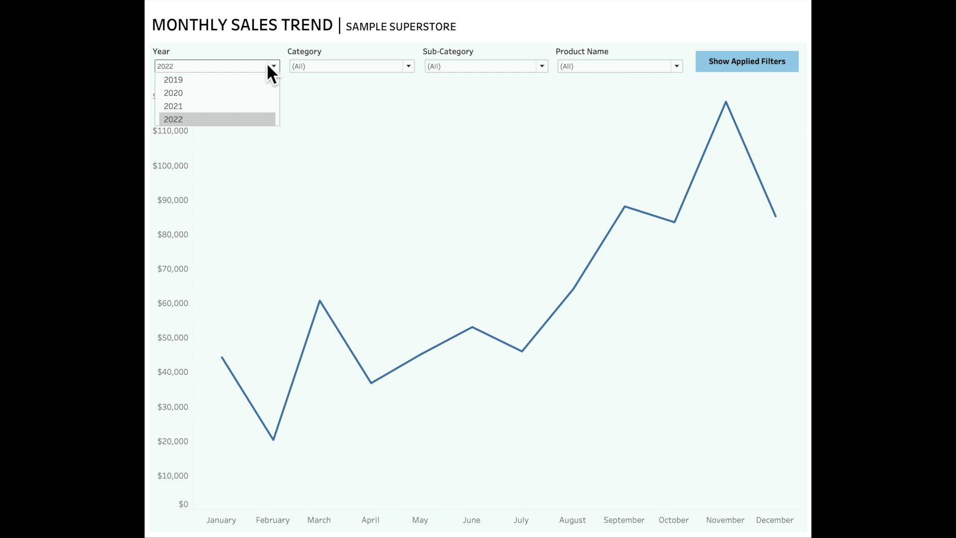
click(257, 68)
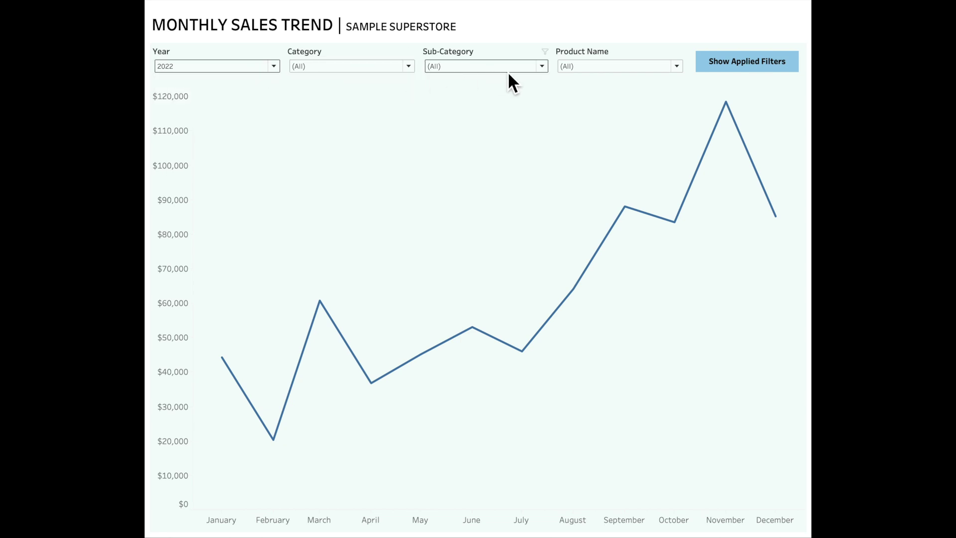
click(392, 71)
click(392, 71)
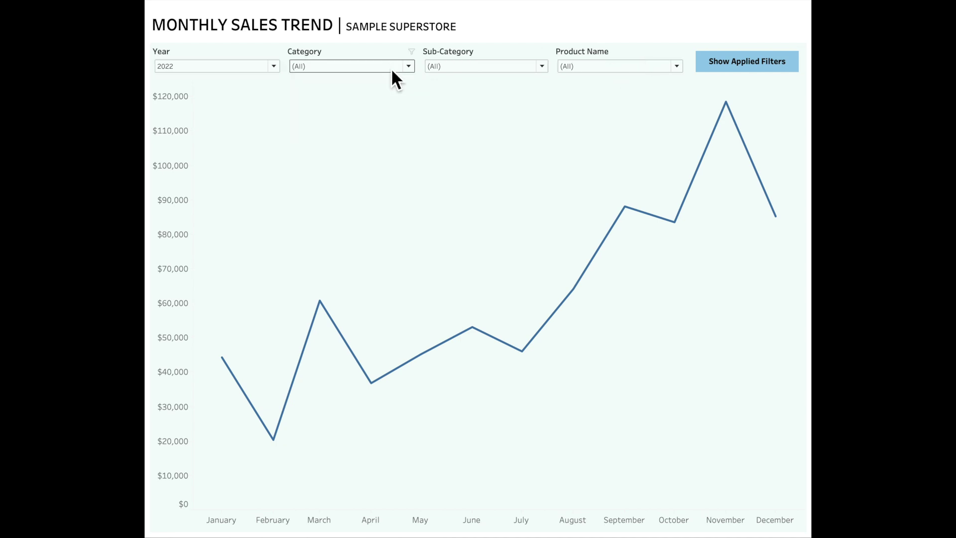
click(504, 70)
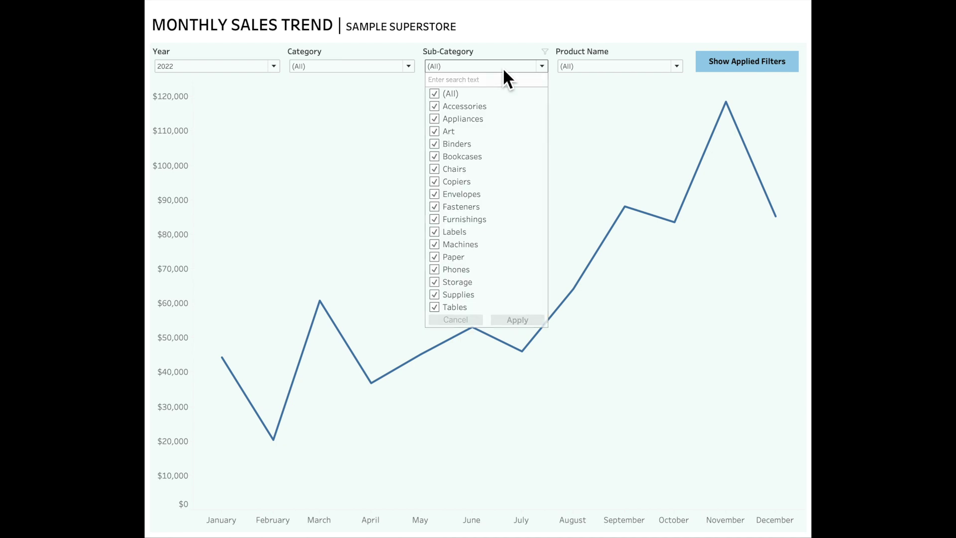
click(504, 70)
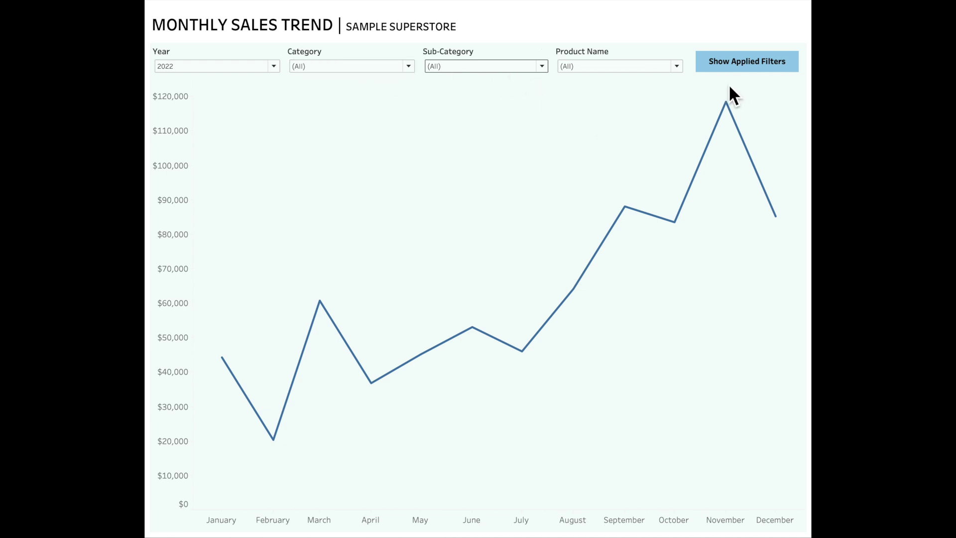
- Show the applied filters and limit Sub-Category to Accessories, Appliances, Bookcases and Chairs
click(762, 66)
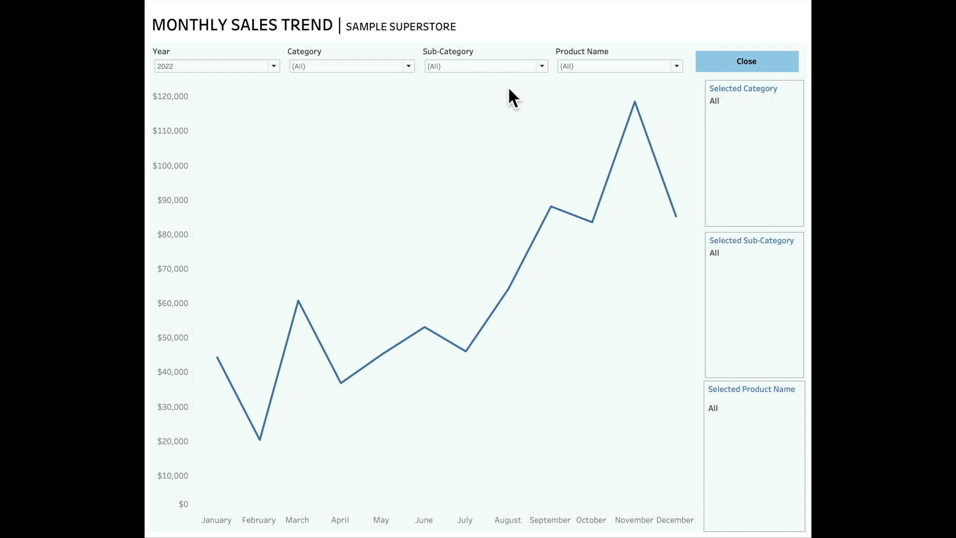
click(541, 67)
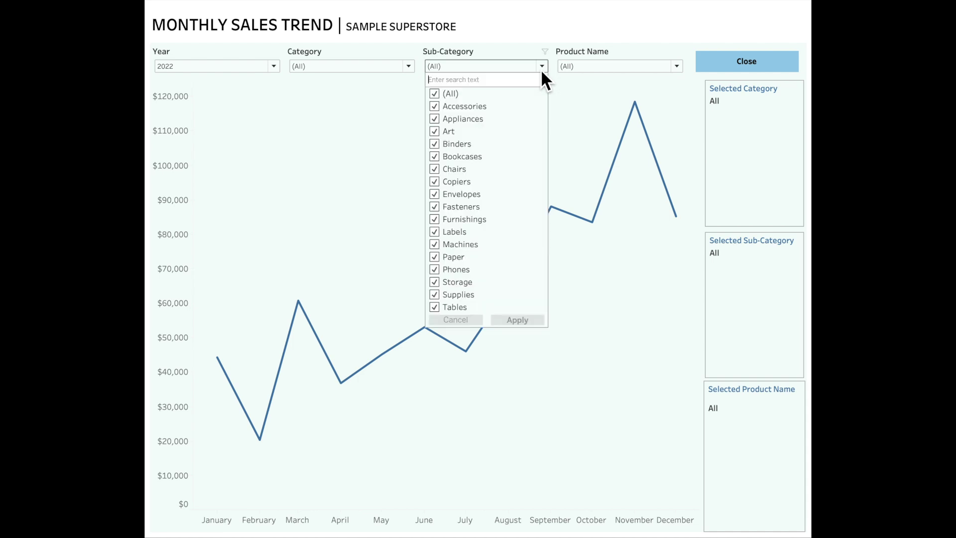
click(435, 95)
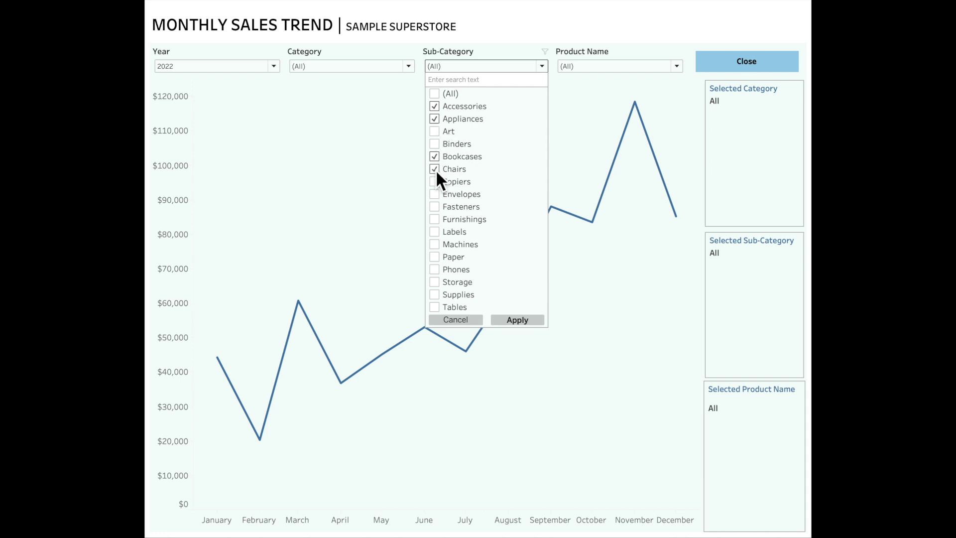
click(518, 320)
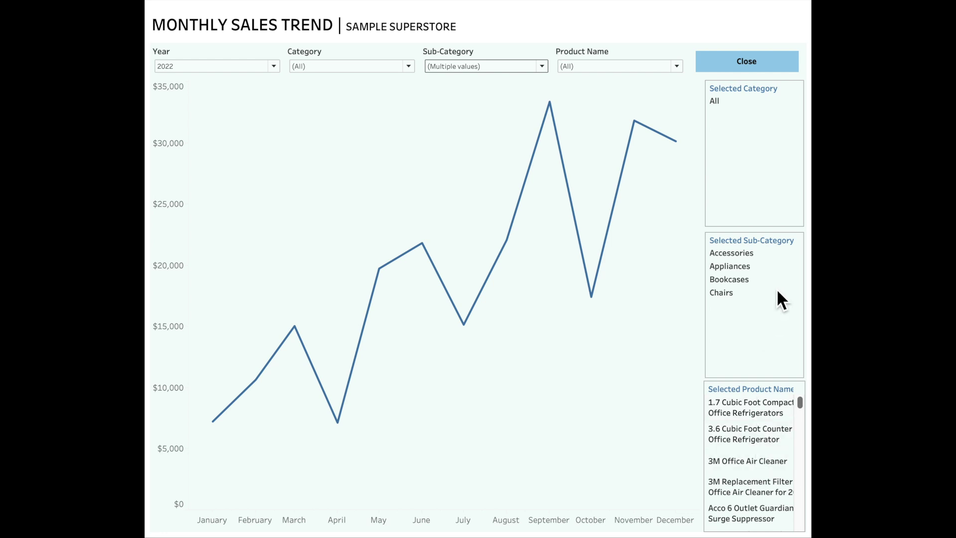
- Filter Product Name to only the 1.7 Cubic Foot Compact "Cube" Office Refrigerators and close the list of applied filters
click(632, 71)
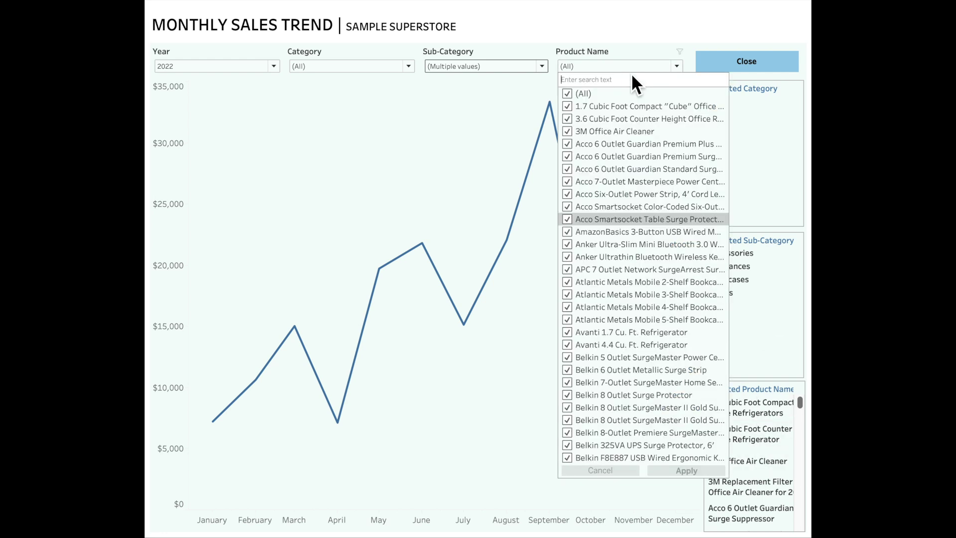
click(571, 97)
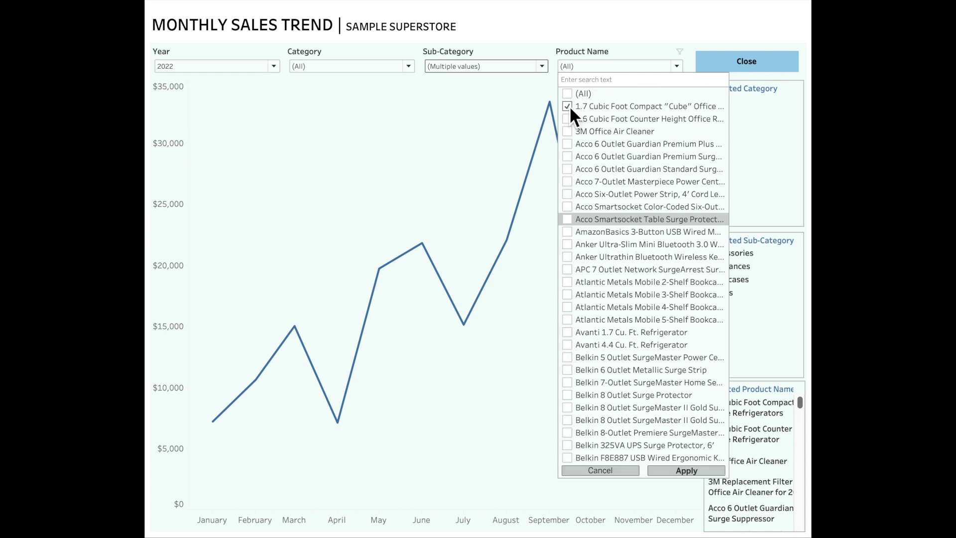
click(686, 470)
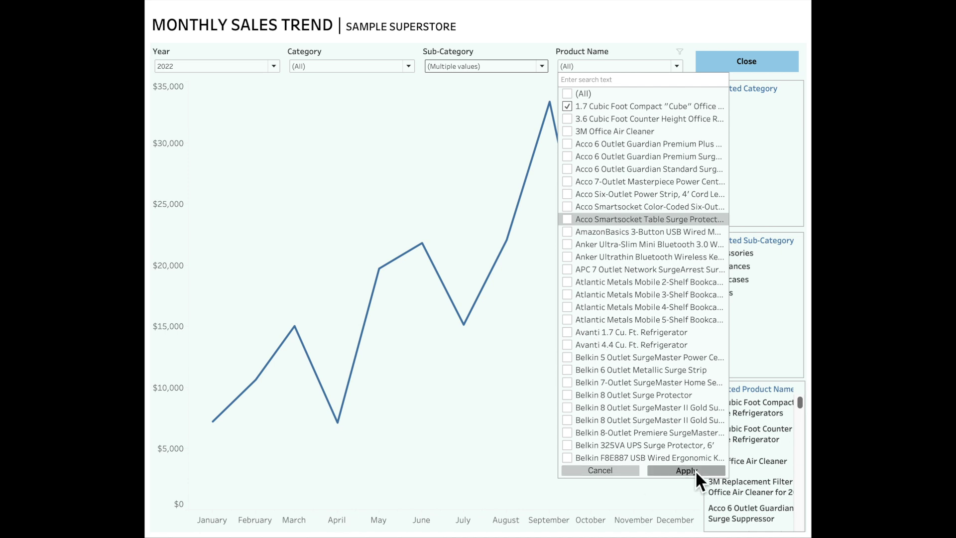
click(471, 359)
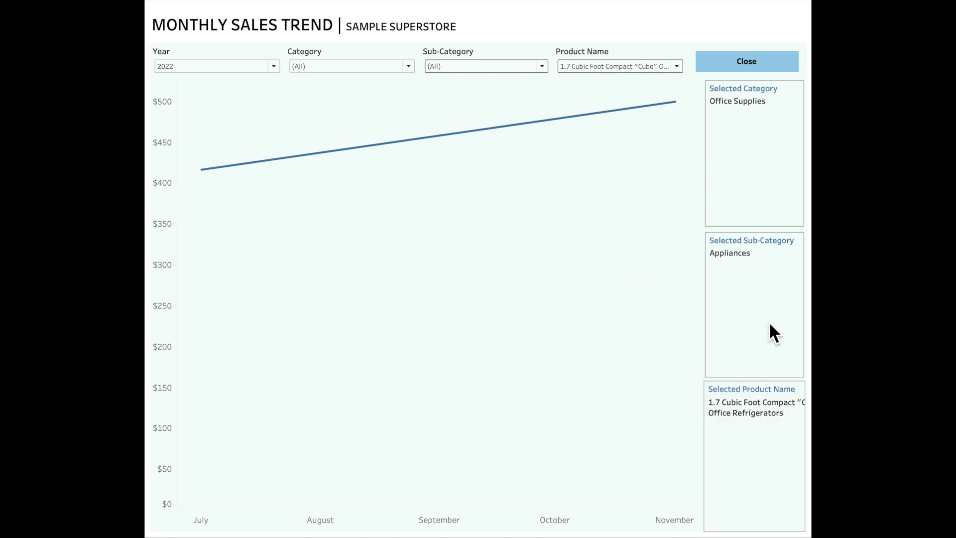
click(745, 69)
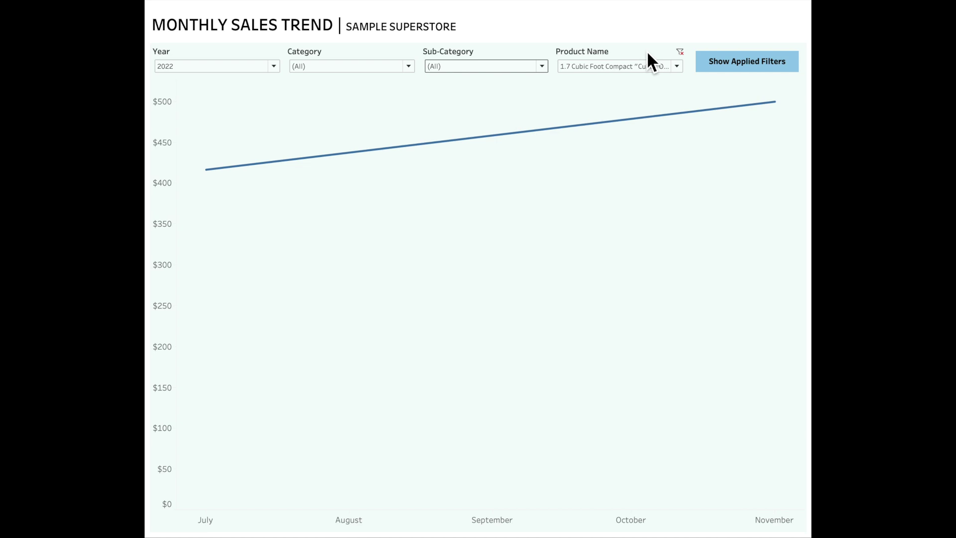
click(741, 64)
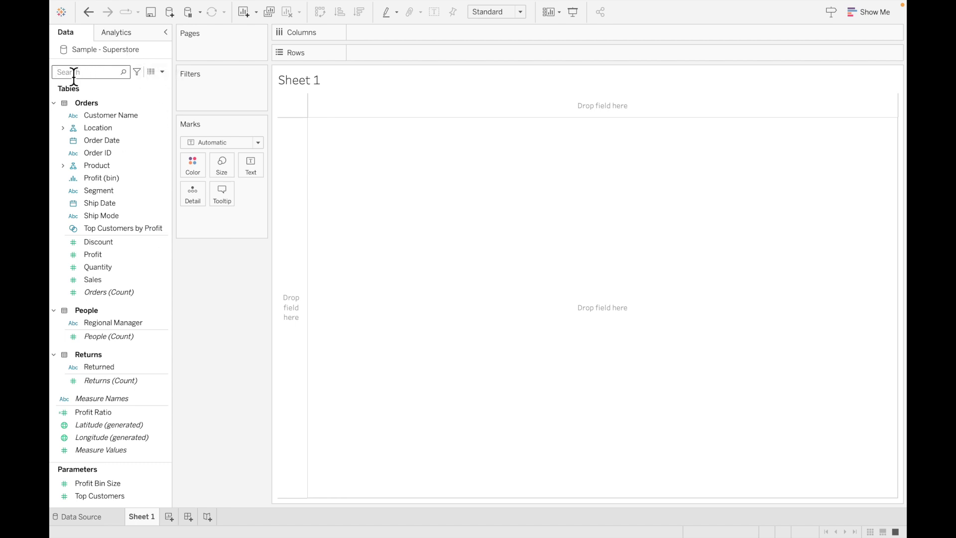
- Find the Sales field and place it on Rows in Sheet 1
text(sal)
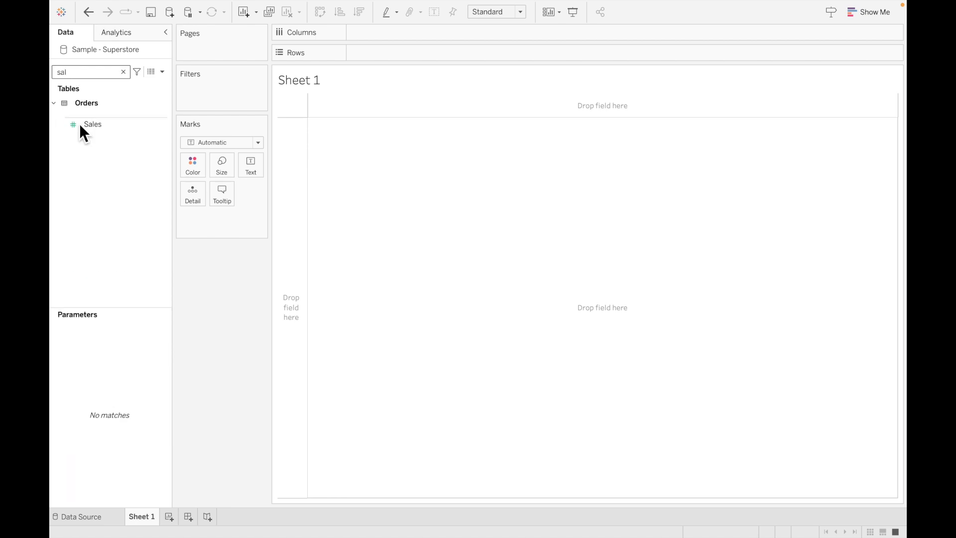
click(113, 126)
drag(111, 127, 407, 59)
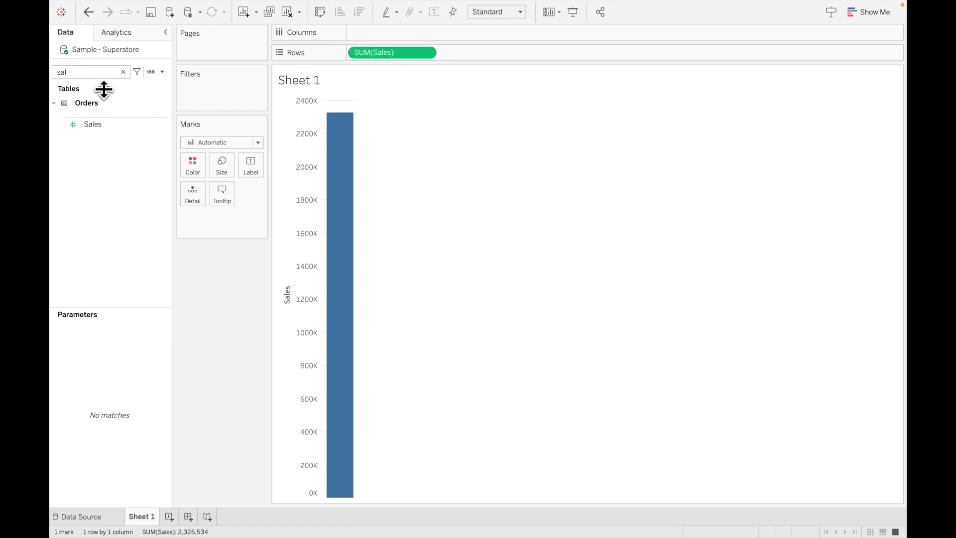
- Place Order Date on Columns and set it to the continuous month level that includes the year
key(BackSpace)
key(BackSpace)
key(BackSpace)
text(ord)
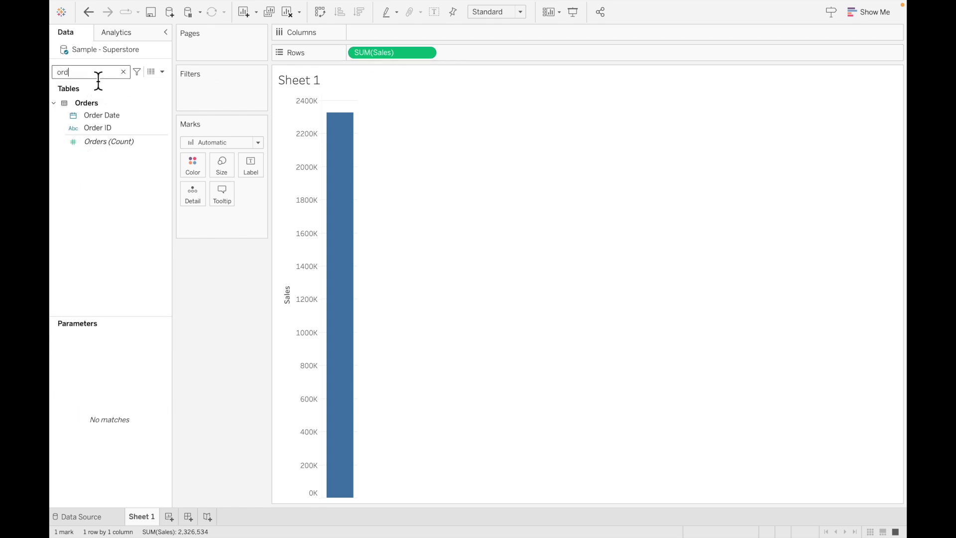
drag(118, 120, 392, 37)
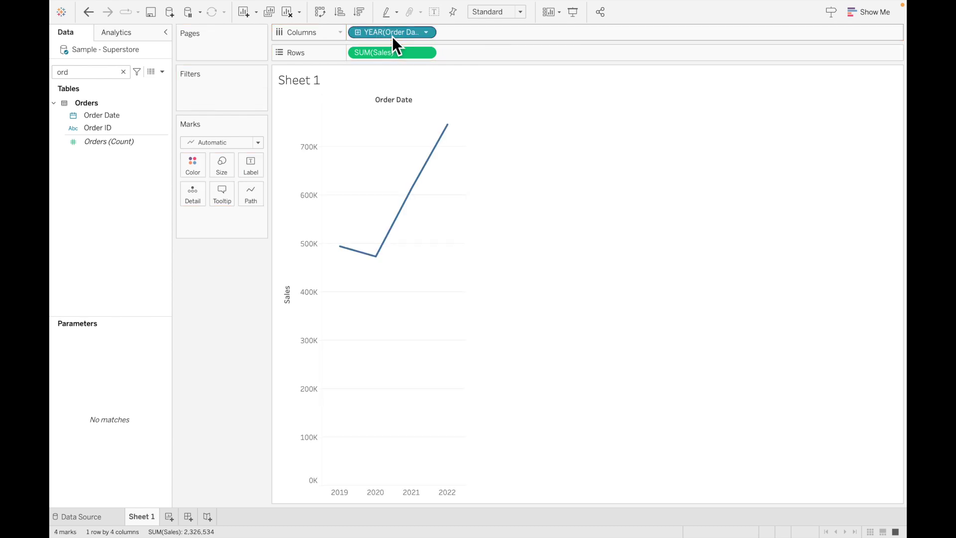
right_click(392, 37)
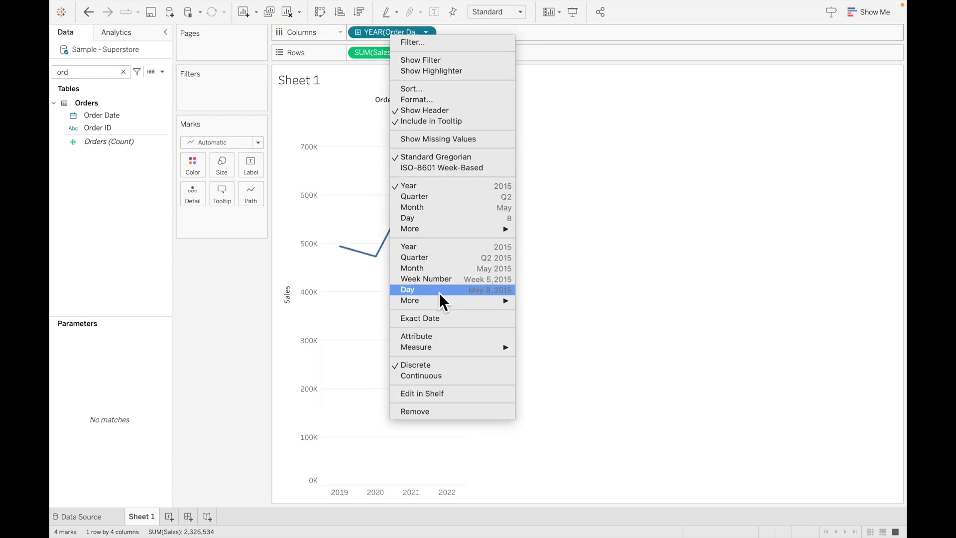
click(451, 273)
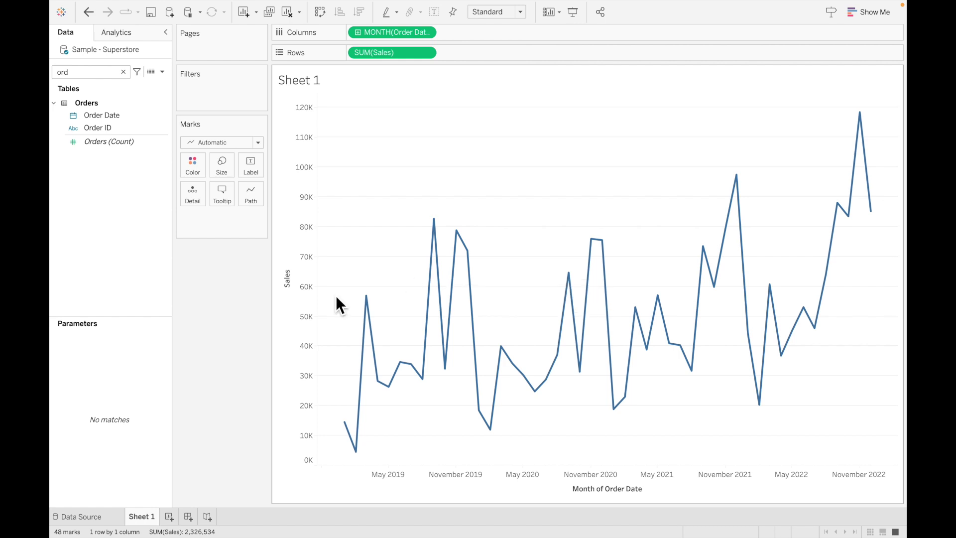
- Filter the sheet by the year of Order Date, keeping only 2022
click(120, 116)
mouse_move(120, 117)
mouse_down()
mouse_move(221, 103)
mouse_move(220, 89)
mouse_up()
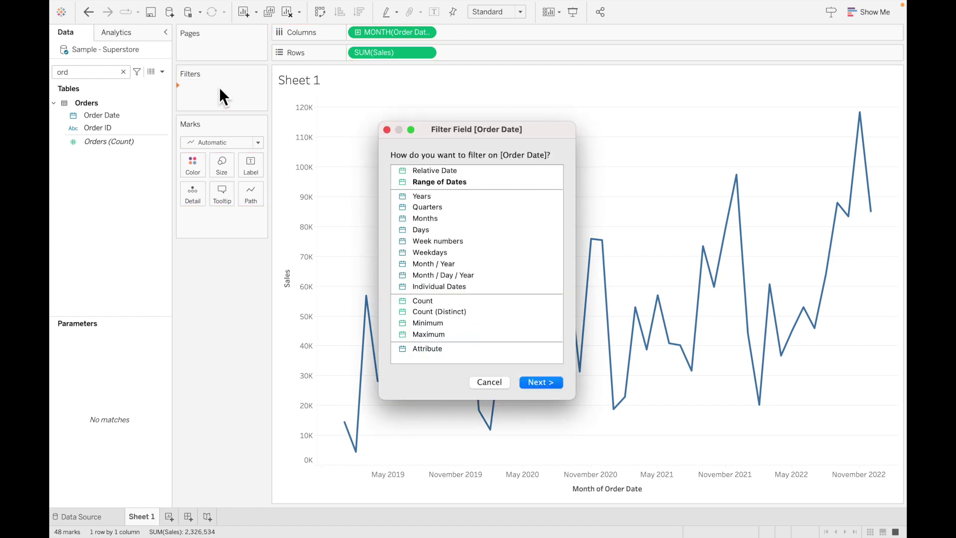
click(428, 199)
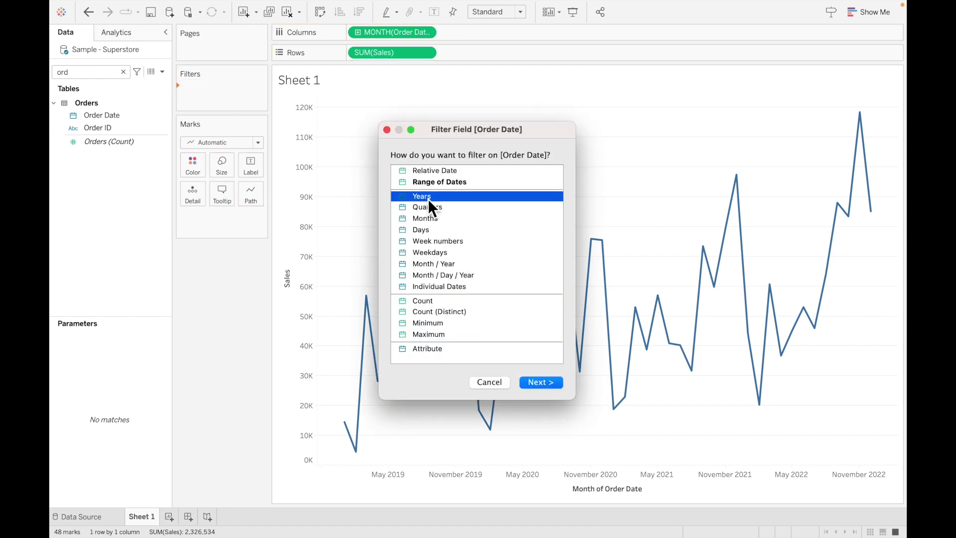
click(546, 383)
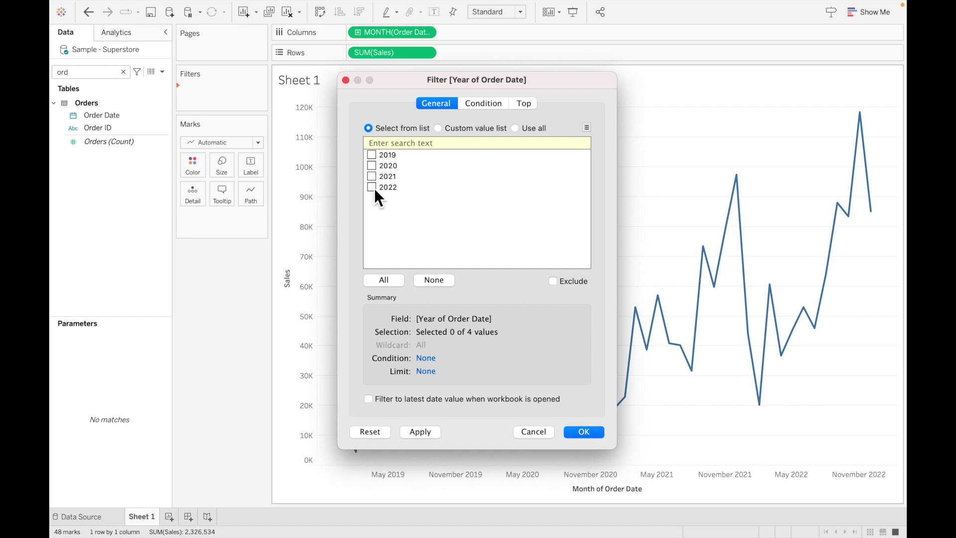
click(372, 187)
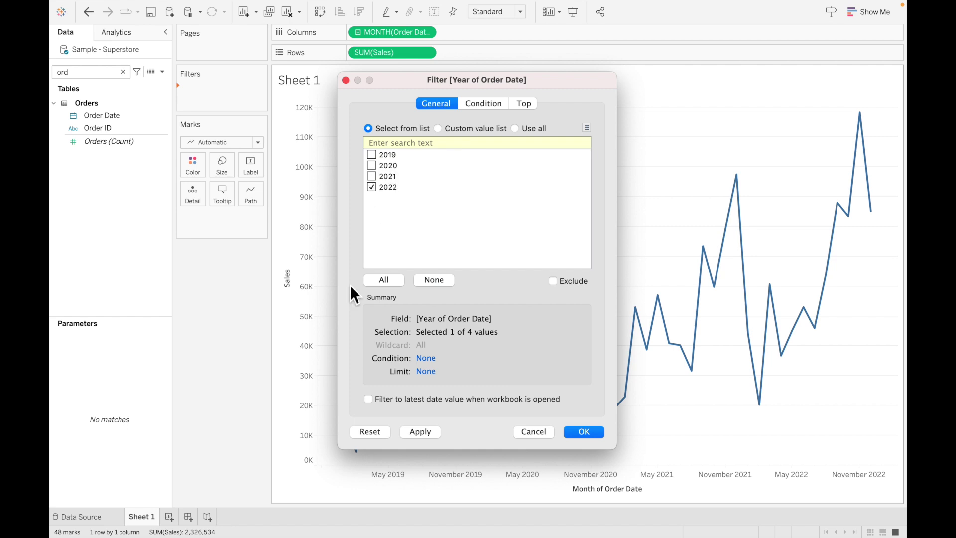
click(583, 432)
click(149, 140)
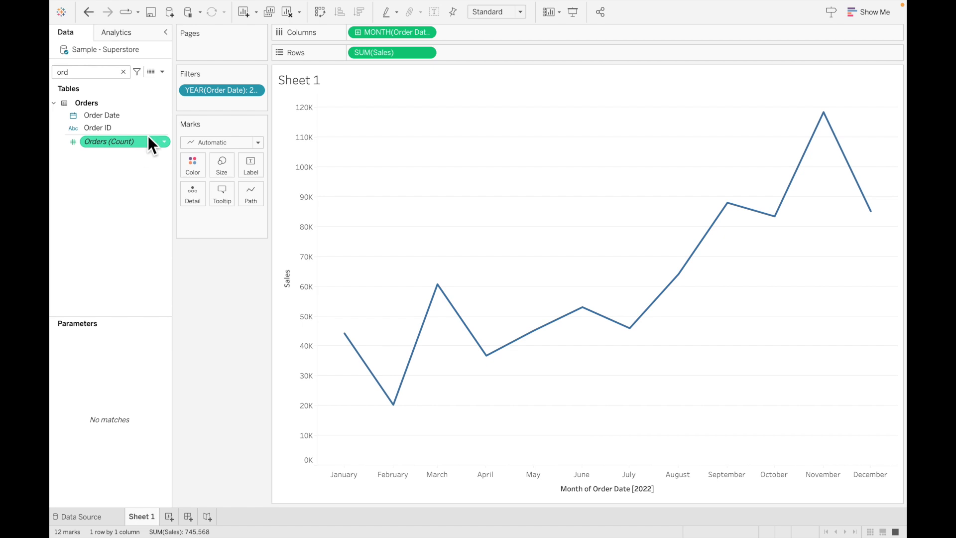
- Show the Order Date year filter beside the chart as a single-value dropdown
right_click(217, 94)
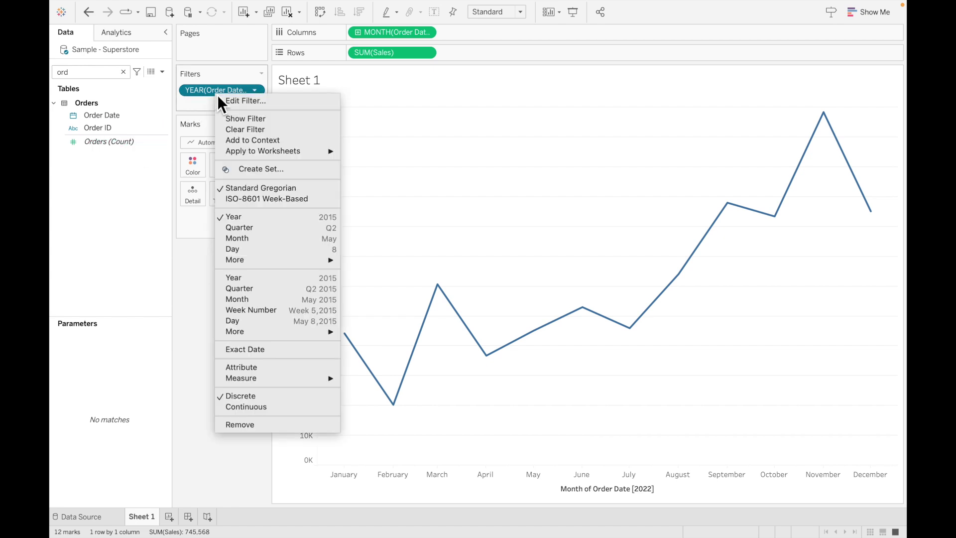
click(244, 120)
click(897, 74)
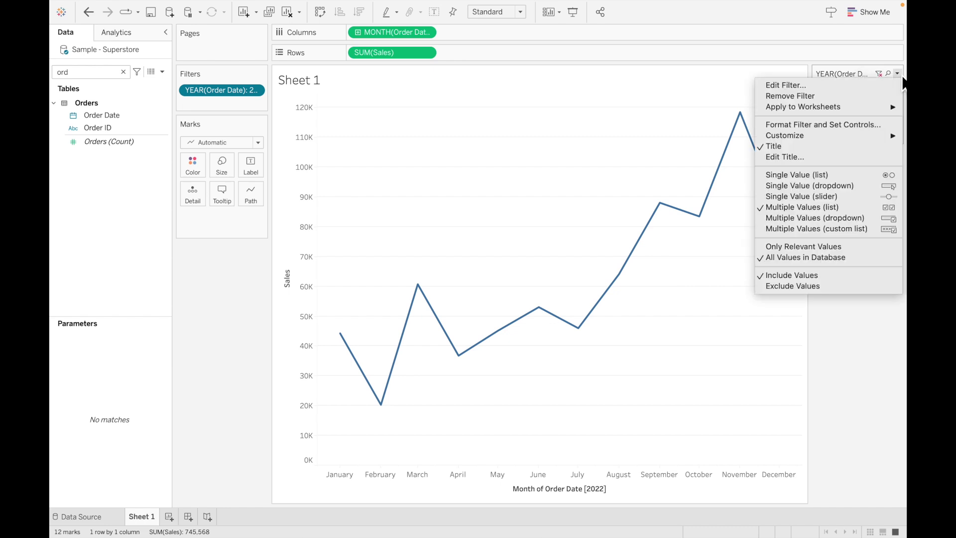
click(839, 185)
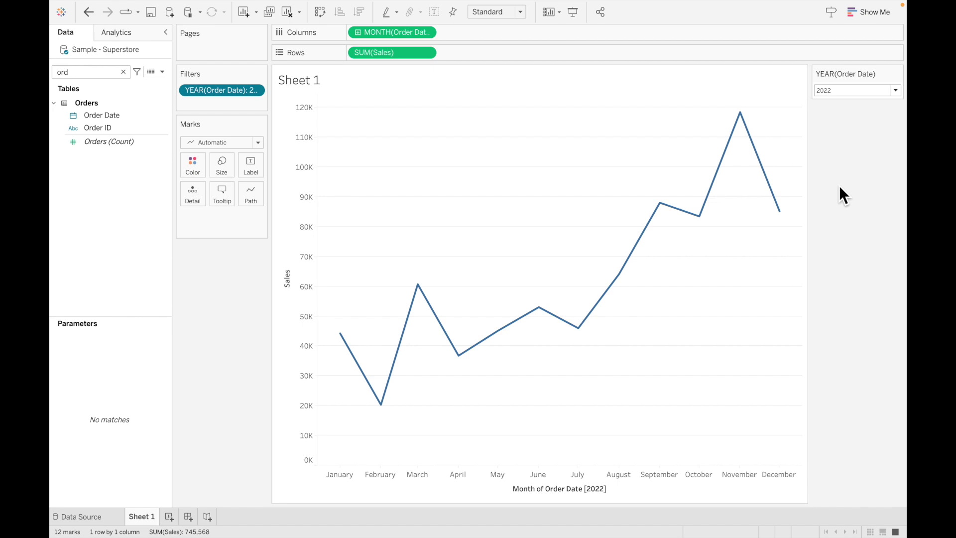
- Remove the "All" value from the year filter's choices and check its list
click(895, 91)
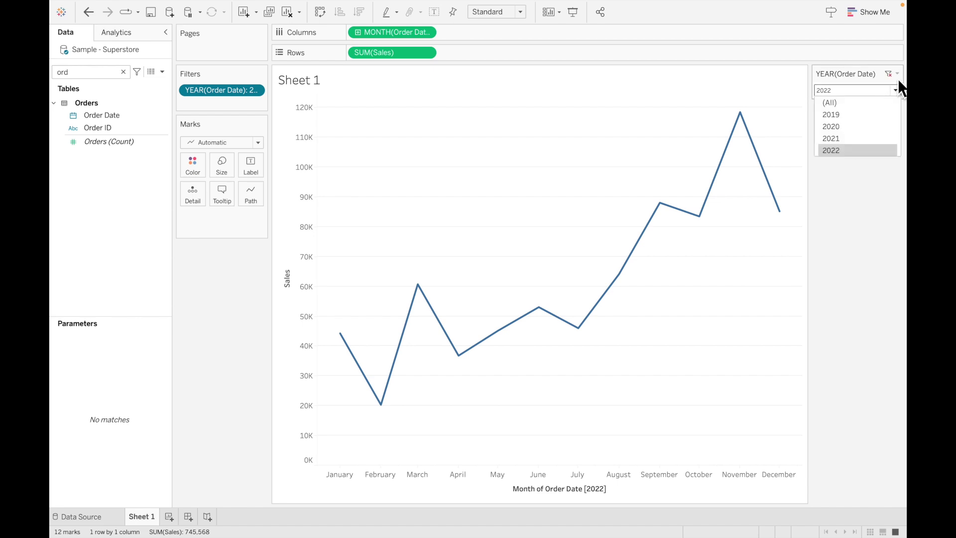
click(898, 76)
click(897, 74)
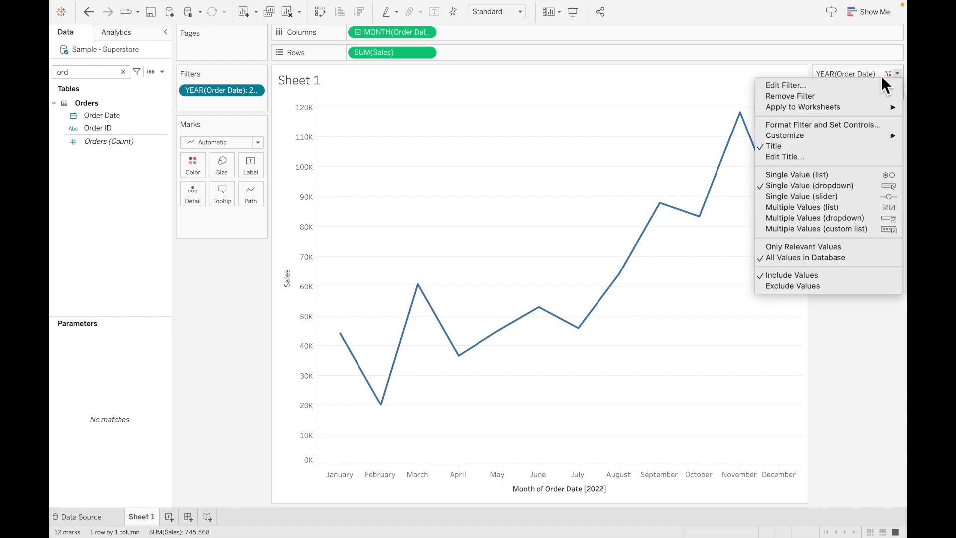
mouse_move(832, 111)
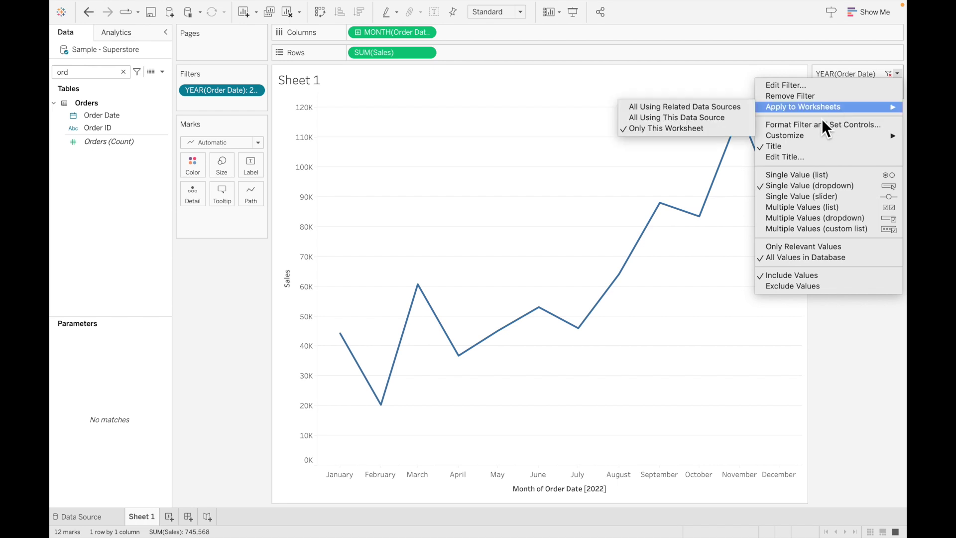
mouse_move(815, 134)
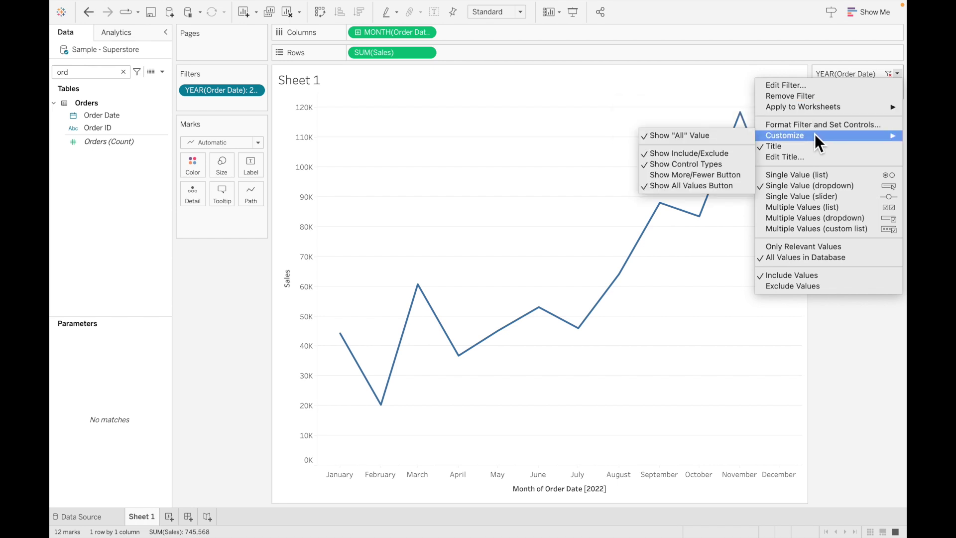
click(712, 136)
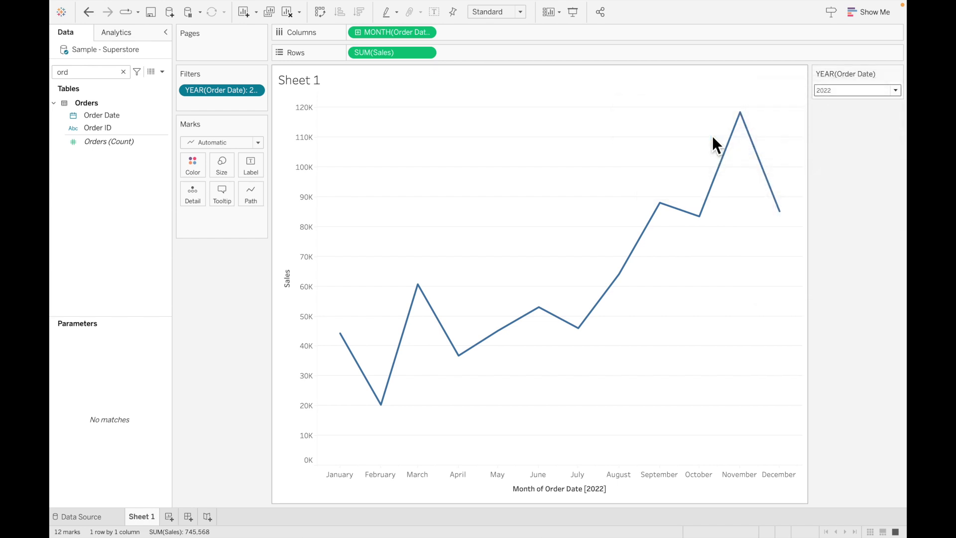
click(898, 92)
click(900, 96)
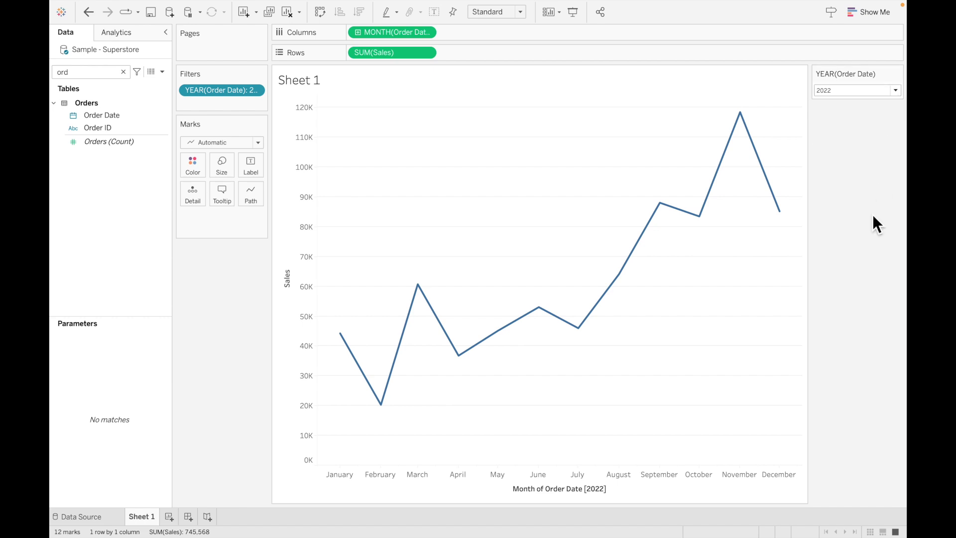
- Add Category as a filter on the sheet with Furniture, Office Supplies and Technology all selected
click(123, 72)
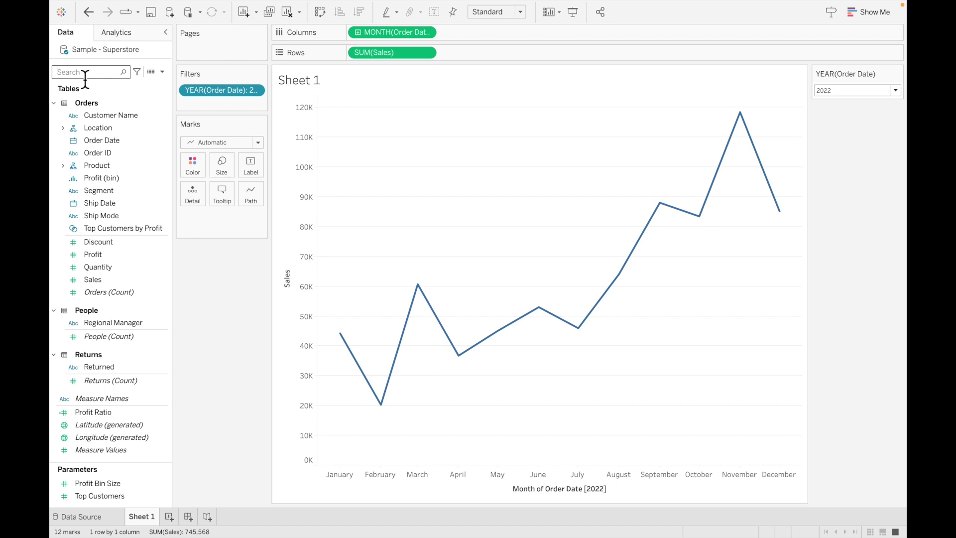
click(86, 74)
text(sal)
key(BackSpace)
key(BackSpace)
key(BackSpace)
text(Cat)
click(106, 139)
drag(114, 141, 213, 105)
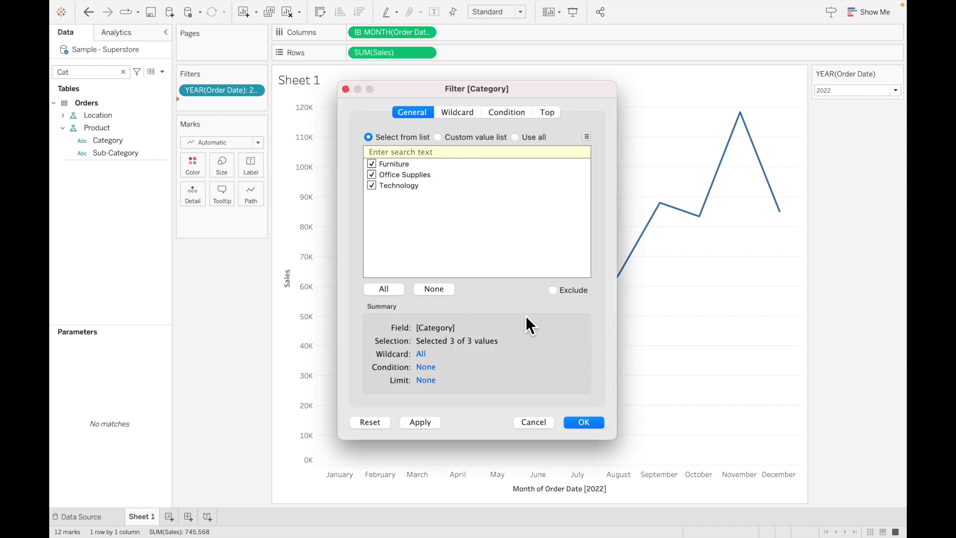
click(592, 421)
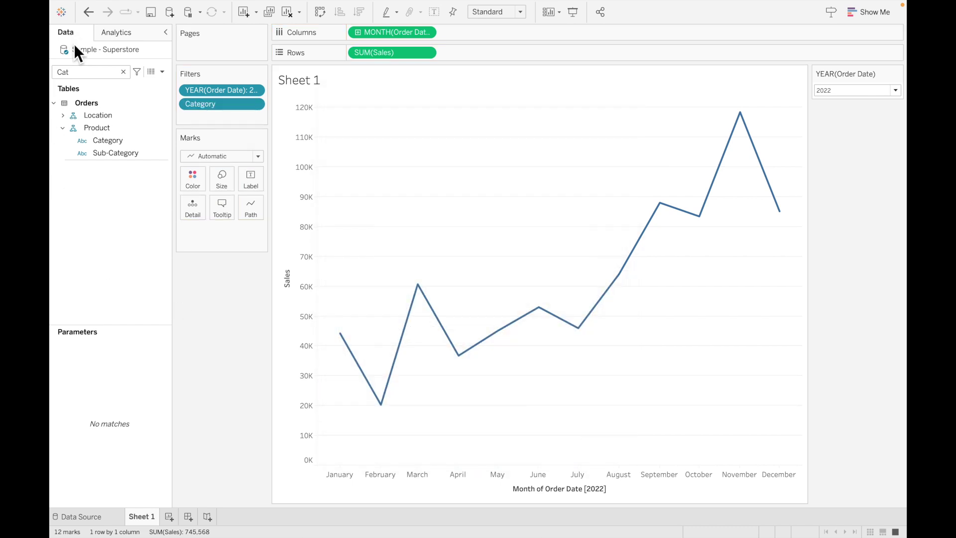
- Find Sub-Category in the data fields and add it as a filter with all values selected
double_click(87, 72)
text(Sub)
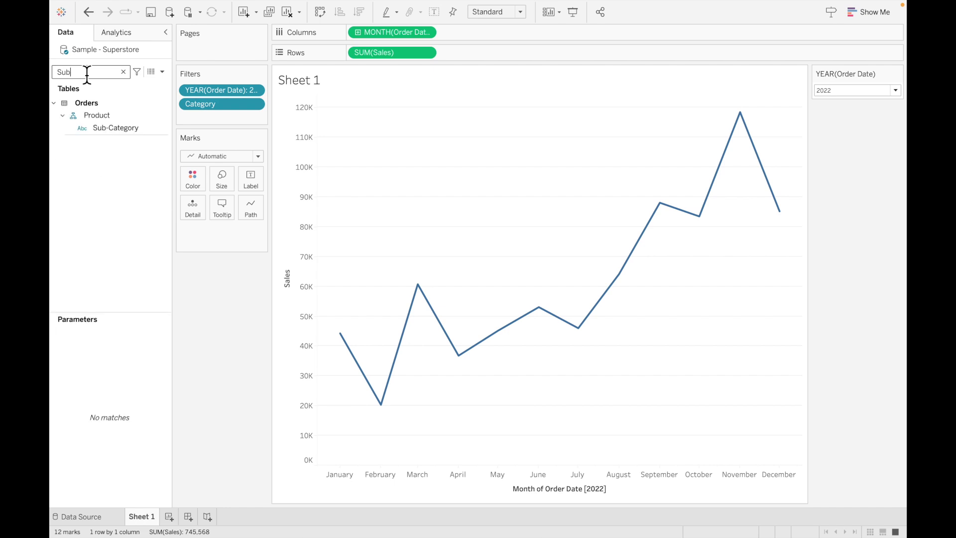
drag(115, 128, 226, 120)
click(386, 290)
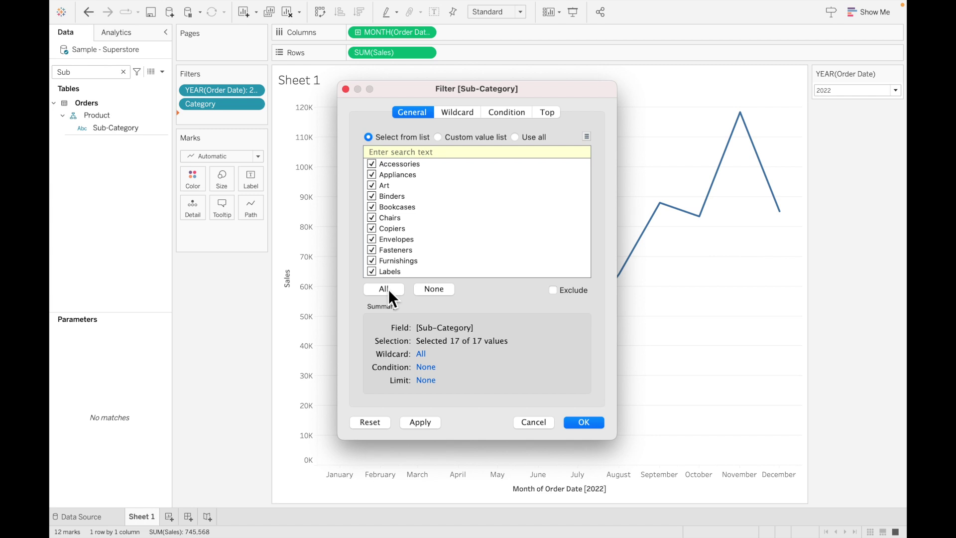
click(587, 425)
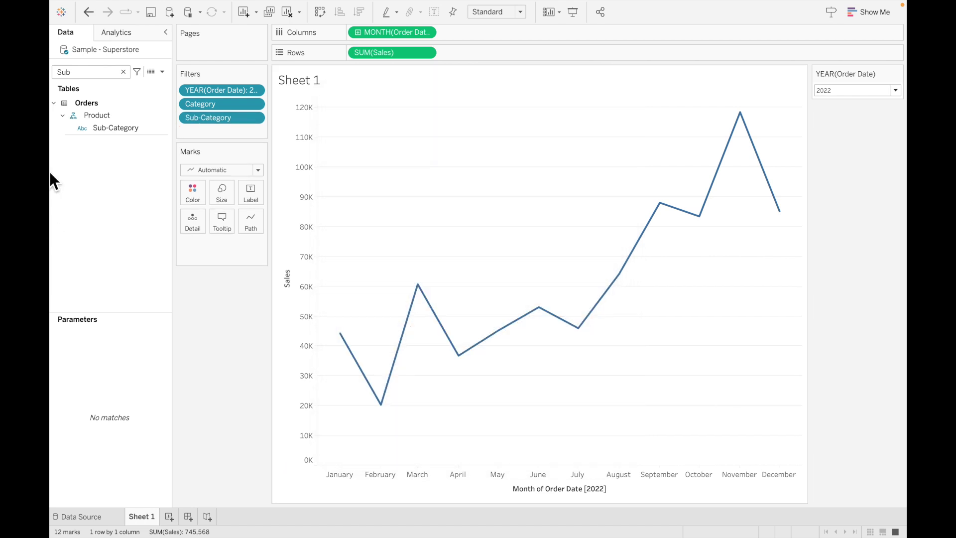
- Find Product Name in the data fields and add it as a filter with all values selected
double_click(83, 75)
text(Pro)
drag(140, 154, 230, 132)
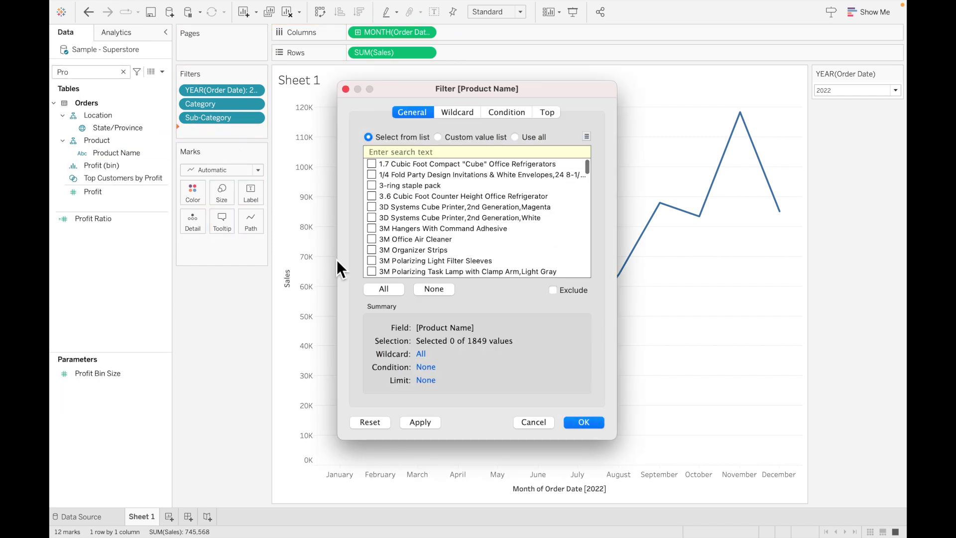
click(392, 292)
click(587, 423)
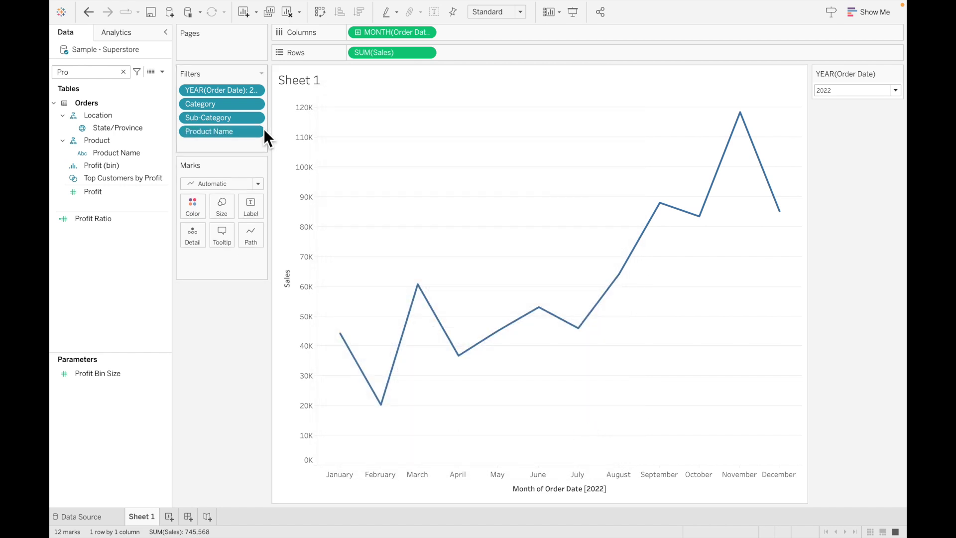
- Turn the Category, Sub-Category and Product Name filters into context filters and clear the field search
right_click(229, 108)
click(278, 154)
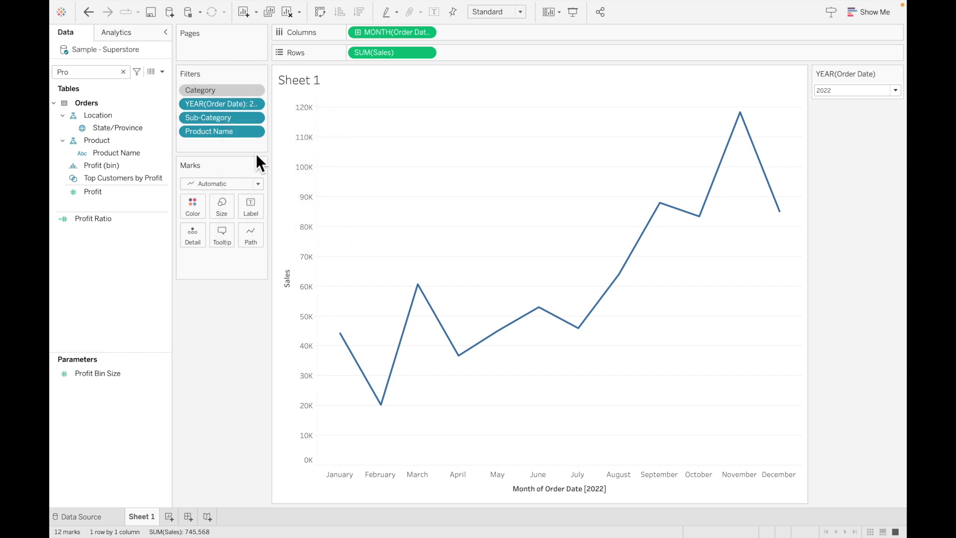
right_click(228, 121)
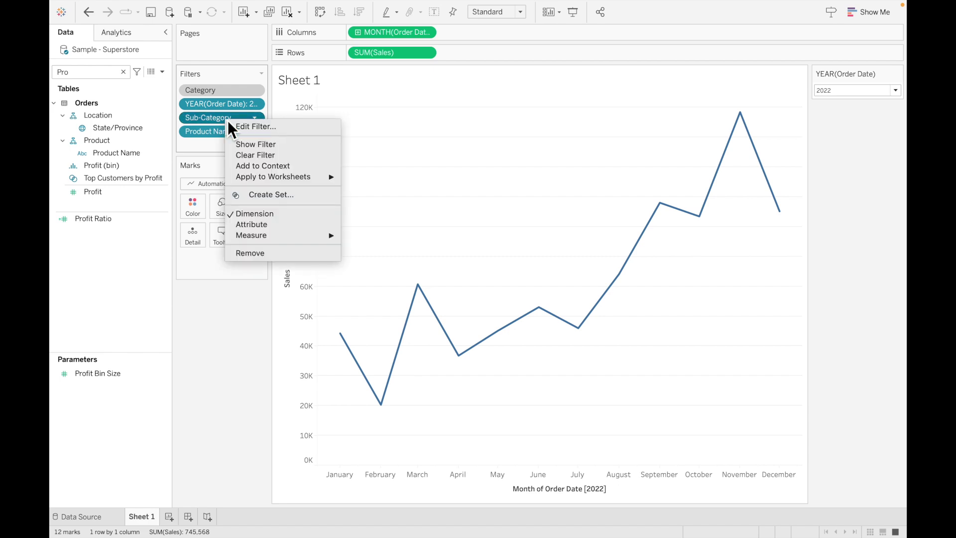
click(279, 169)
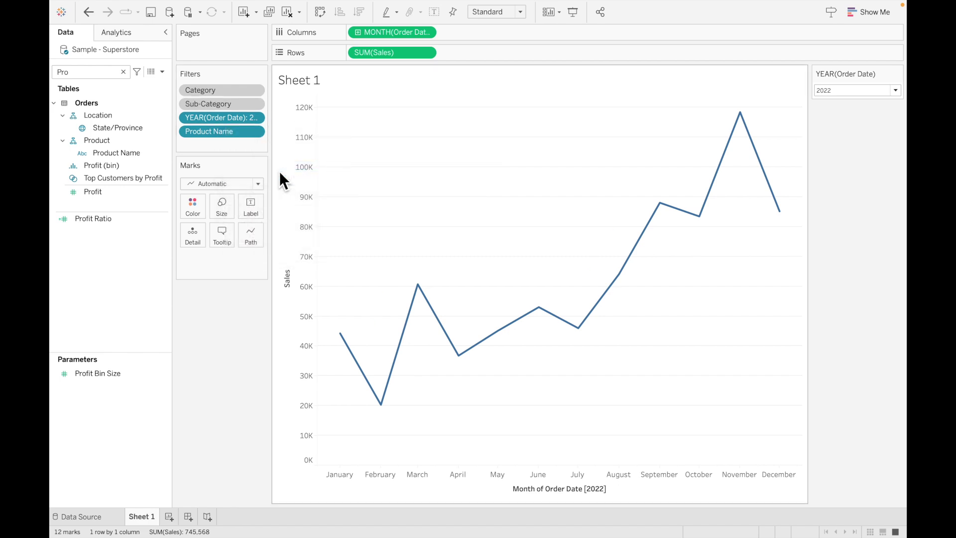
right_click(237, 135)
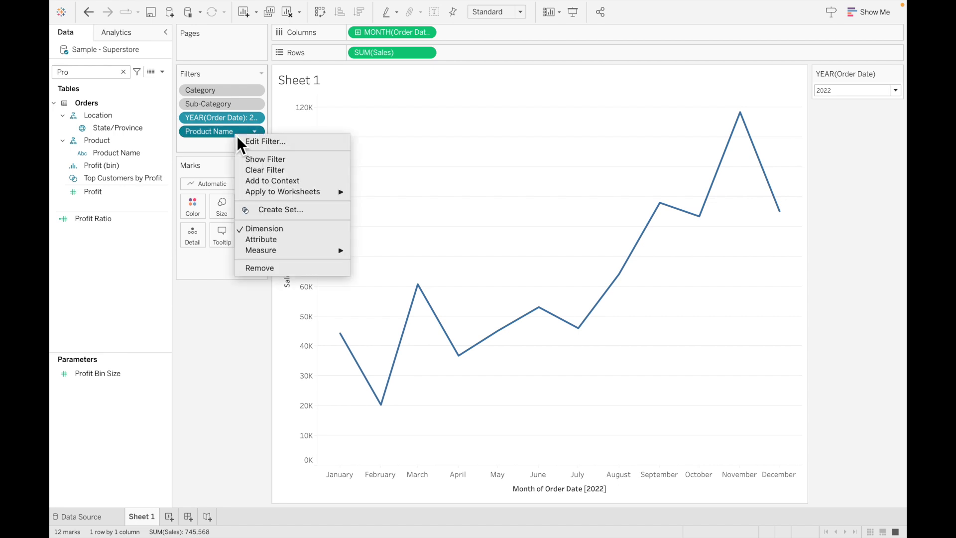
click(282, 181)
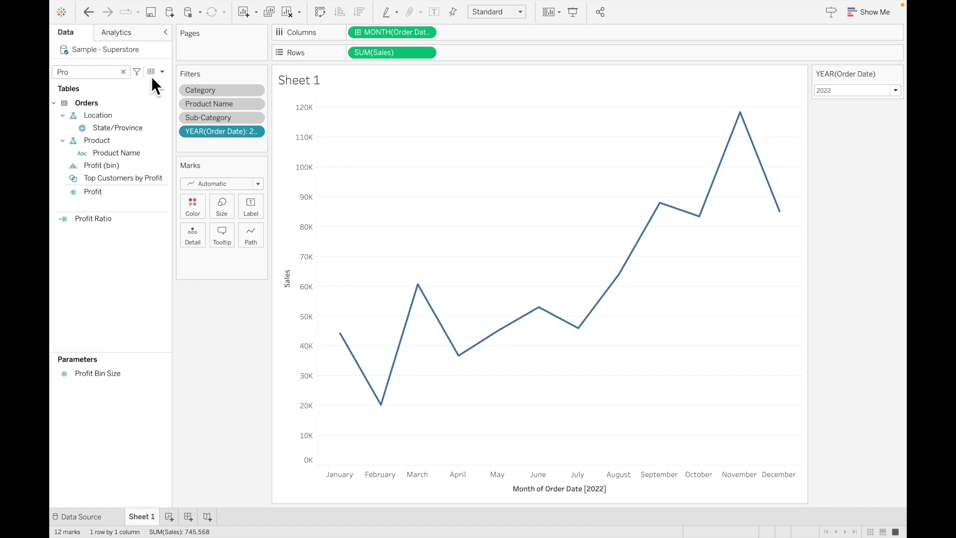
click(123, 72)
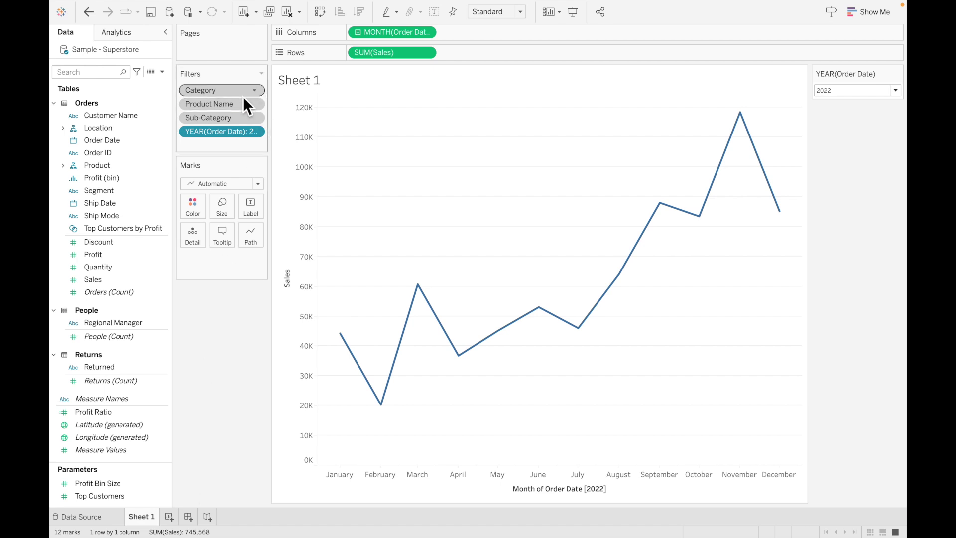
- Rename Sheet 1 as "Sales Trend Chart"
right_click(144, 518)
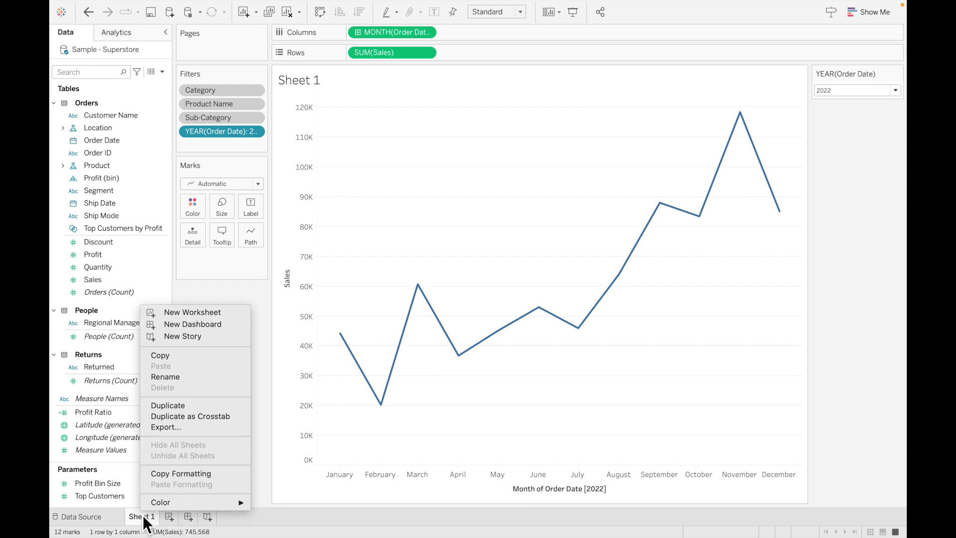
click(197, 381)
text(Sales)
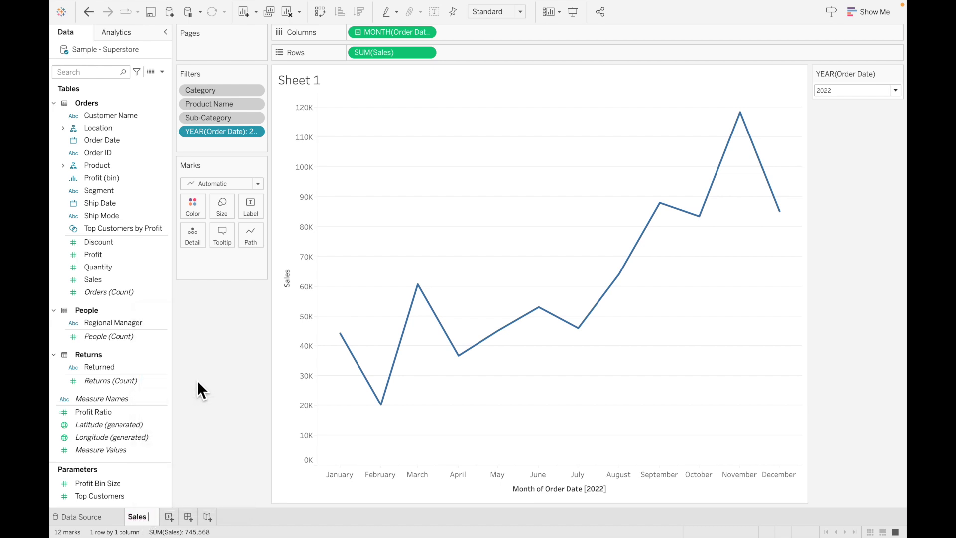
text( Trend Chart)
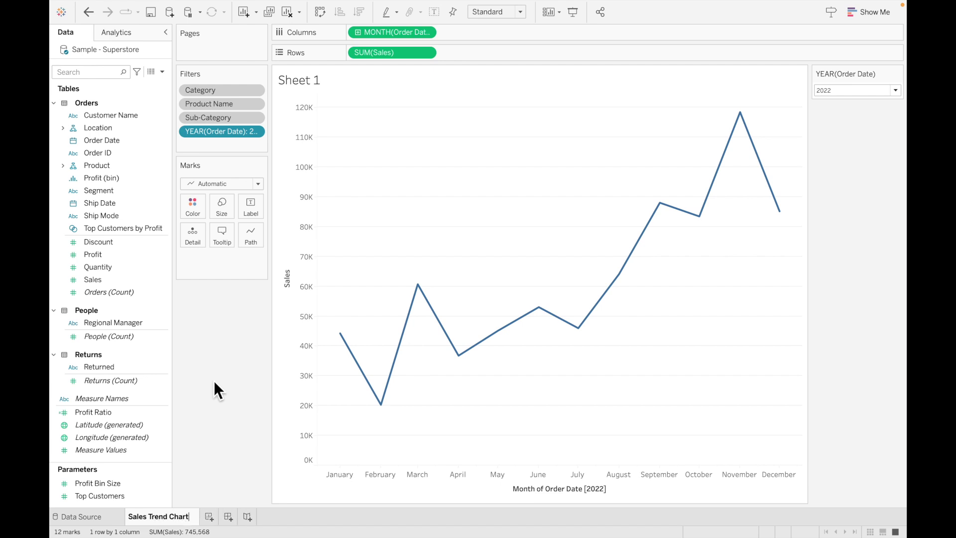
key(Return)
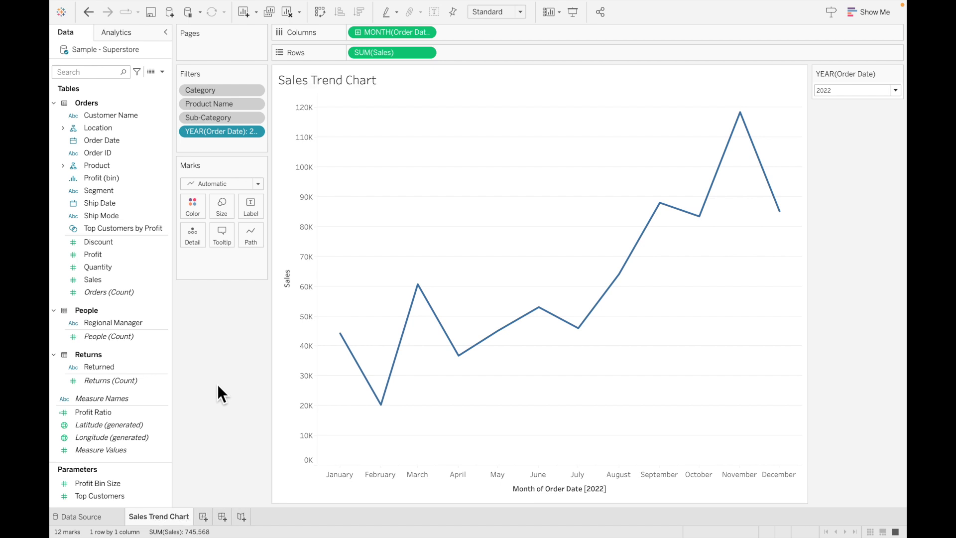
- Add a new worksheet and name it "Product Name Filters"
click(213, 513)
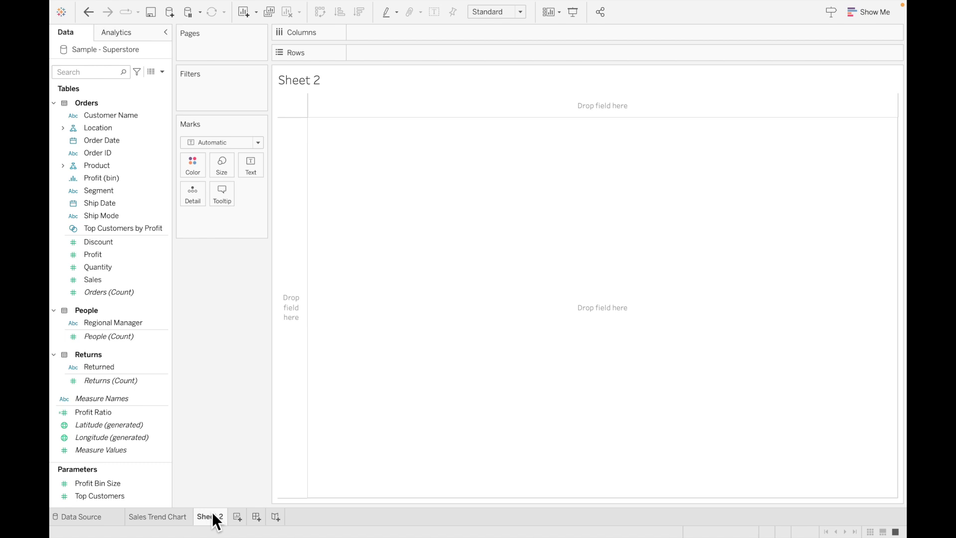
right_click(216, 516)
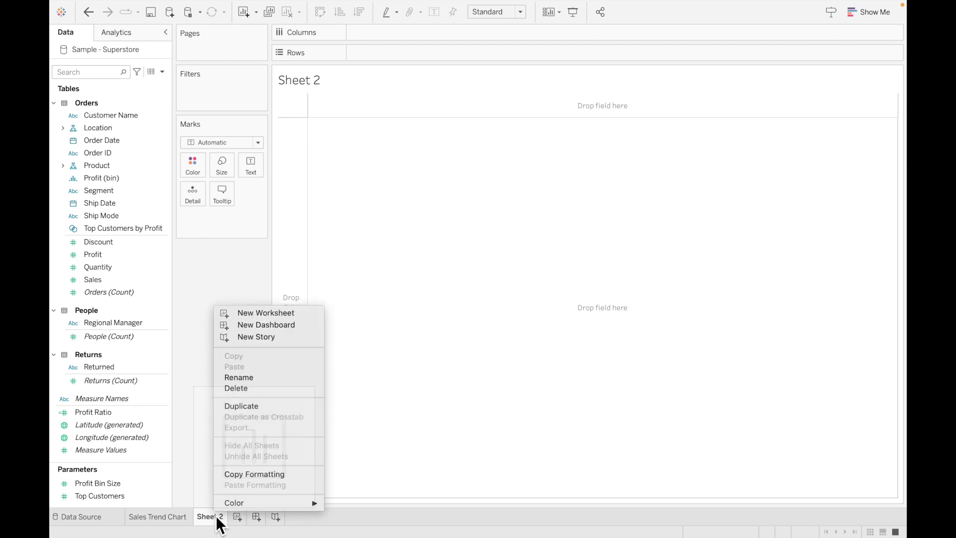
click(276, 380)
text(Product N)
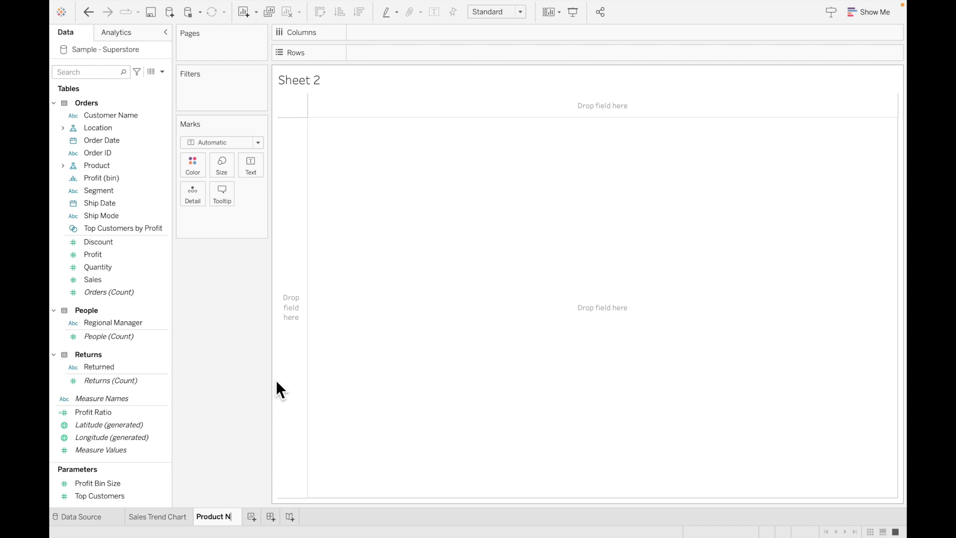
text(ame Filters)
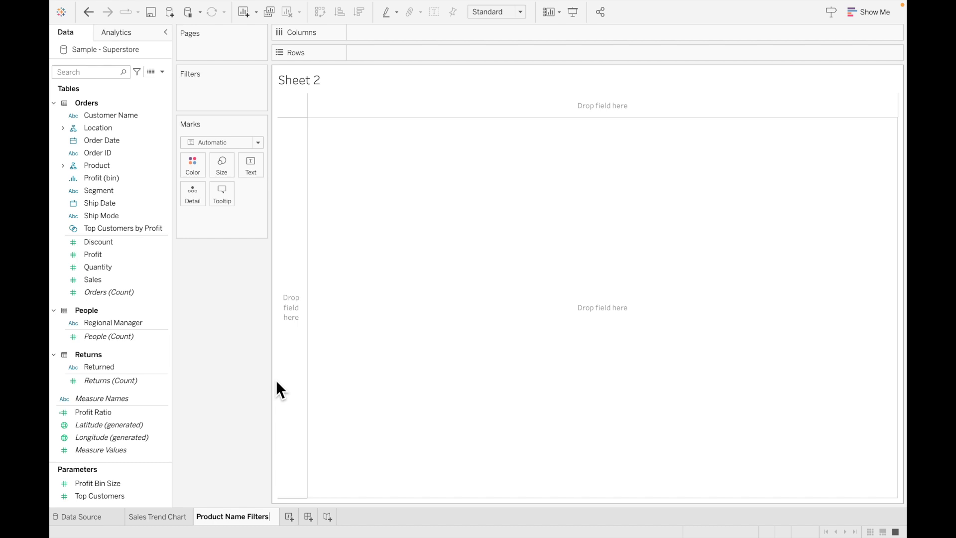
key(Return)
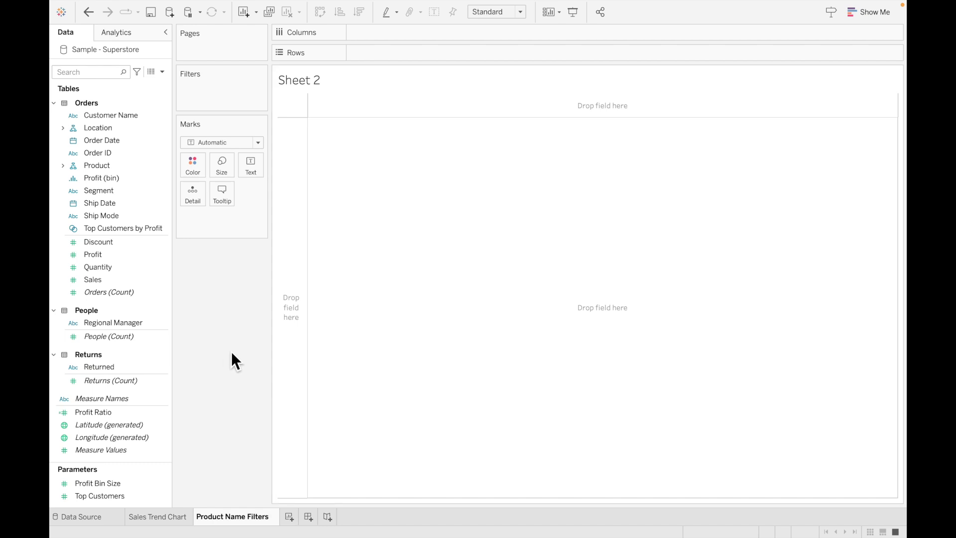
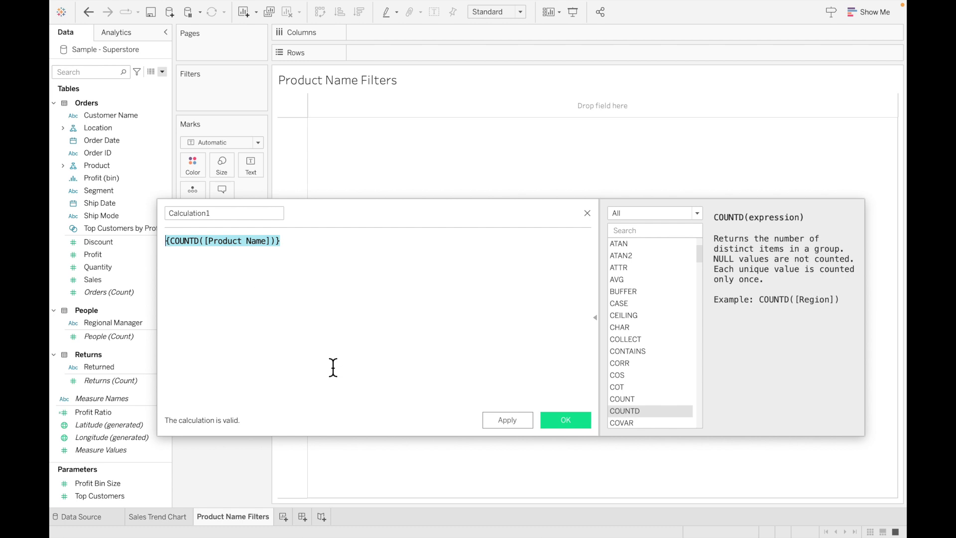
- Name the {COUNTD([Product Name])} calculated field "c. Product Name Count" and save it
click(263, 216)
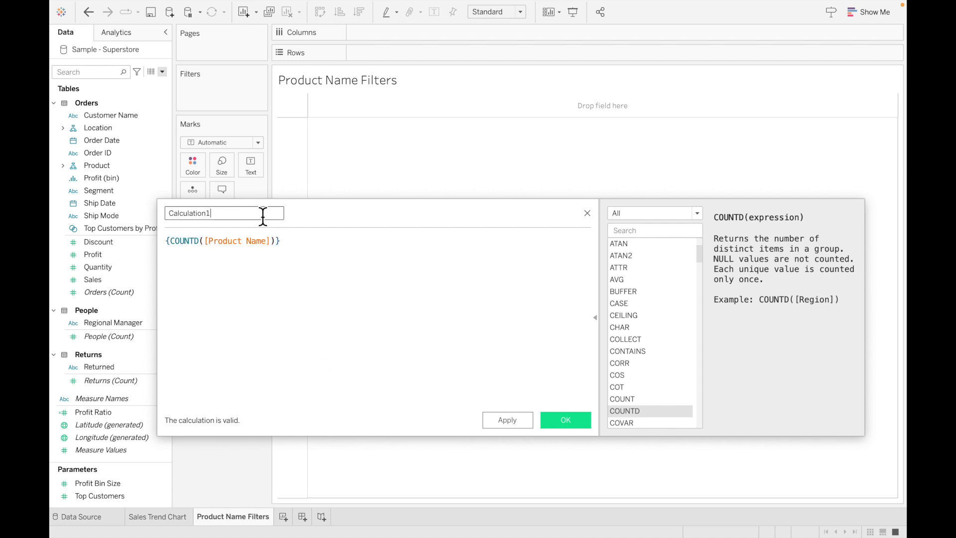
double_click(263, 216)
text(c.)
text(Product Name Count)
click(563, 426)
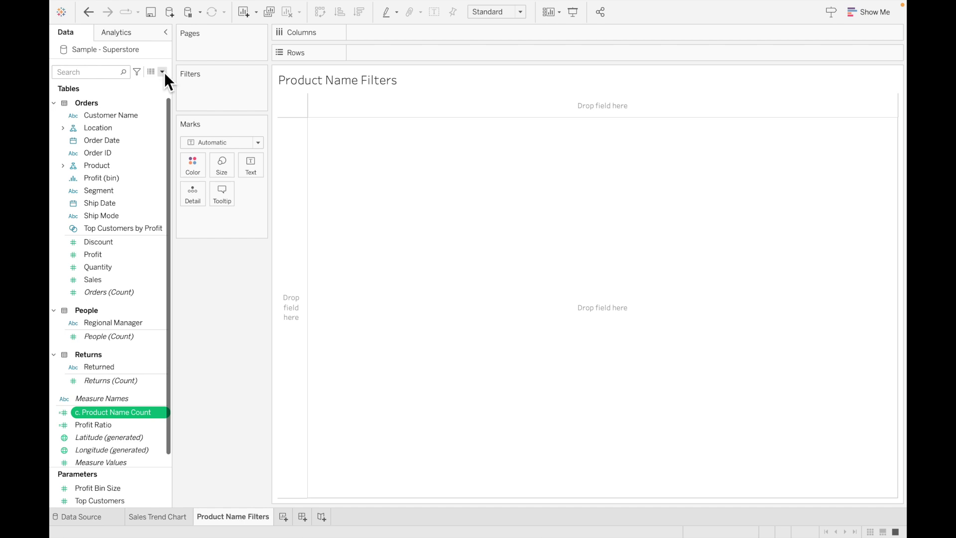
- Start a parameter from c. Product Name Count, with its range of values taken from that field when the workbook opens
right_click(137, 415)
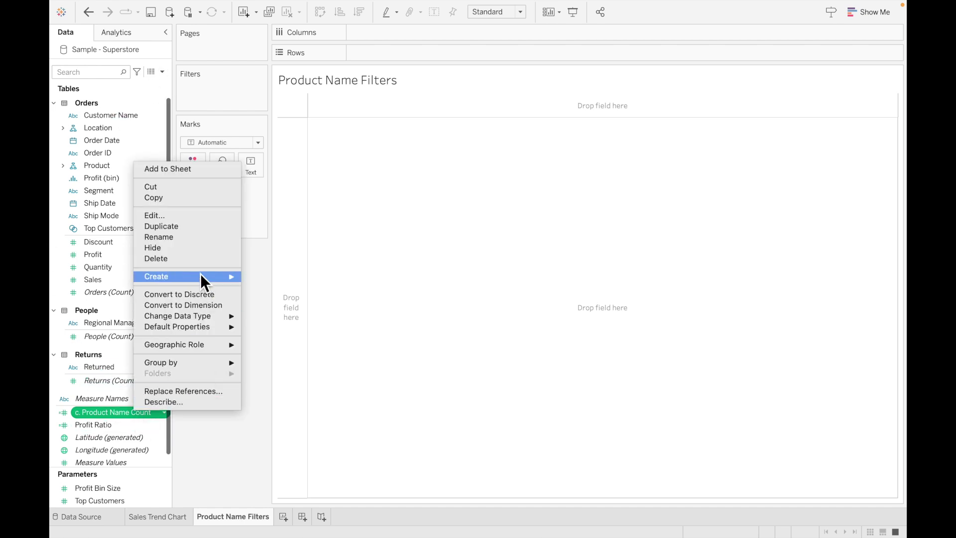
mouse_move(199, 277)
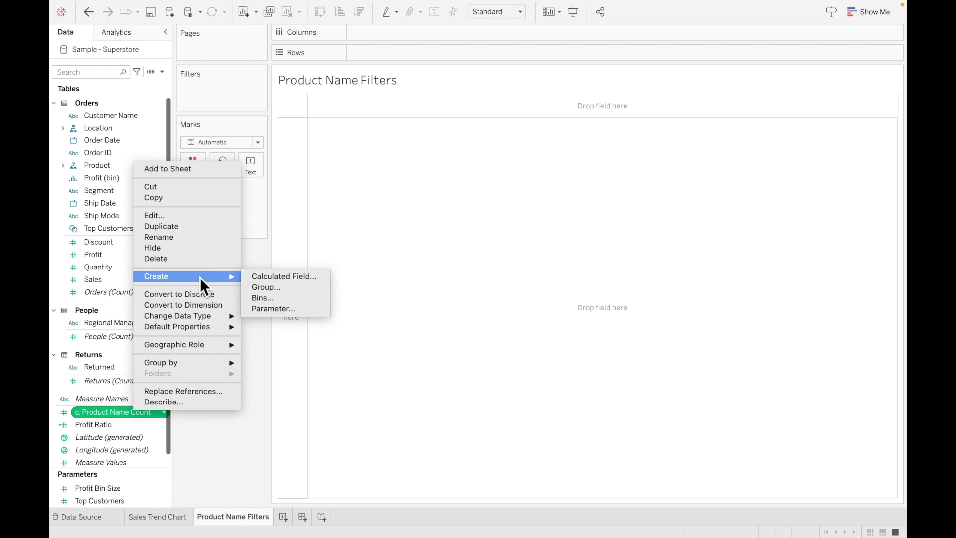
click(279, 309)
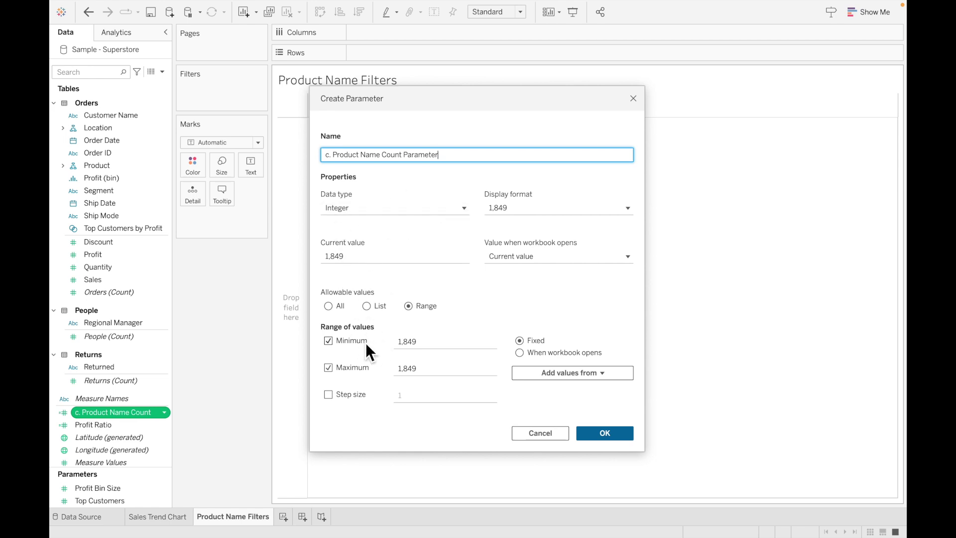
click(535, 355)
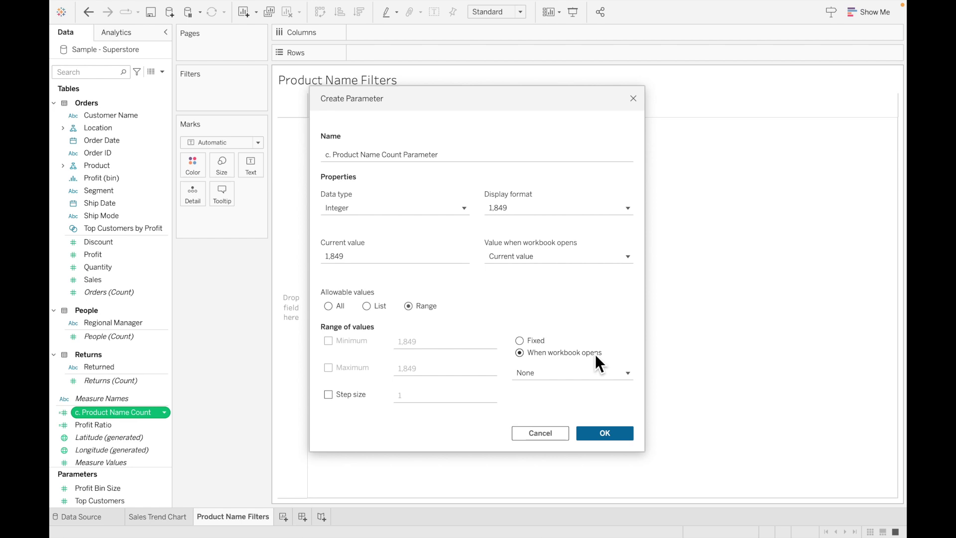
click(568, 378)
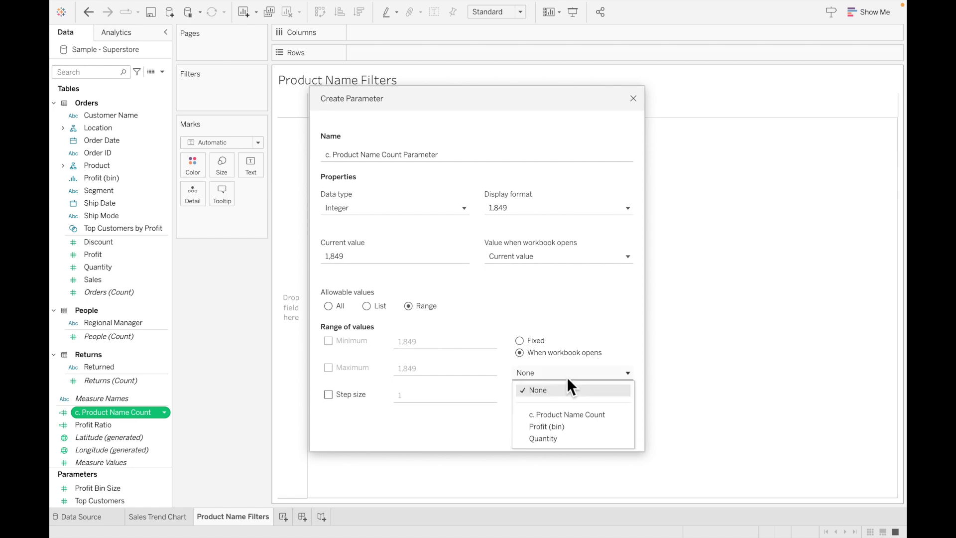
click(587, 416)
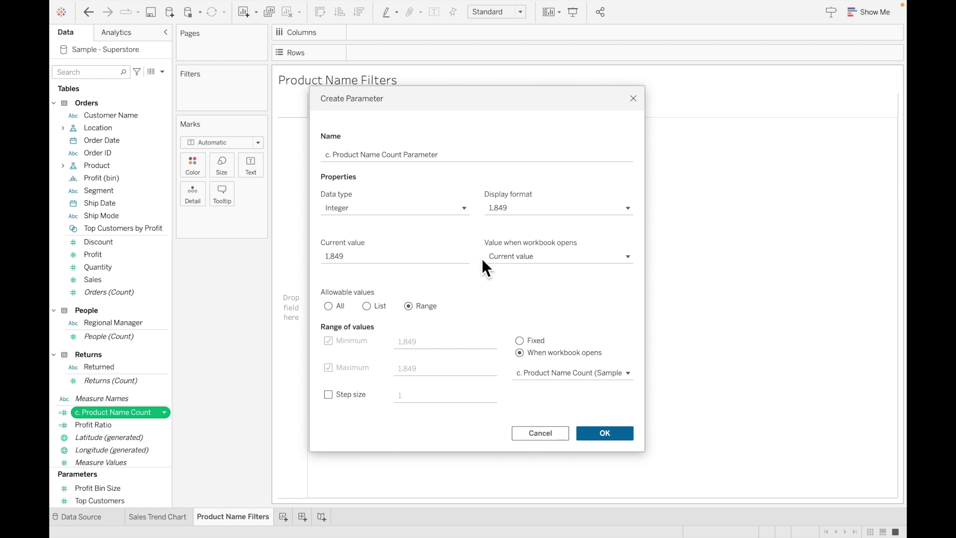
- Name the new parameter "p.Product Name Count"
click(456, 159)
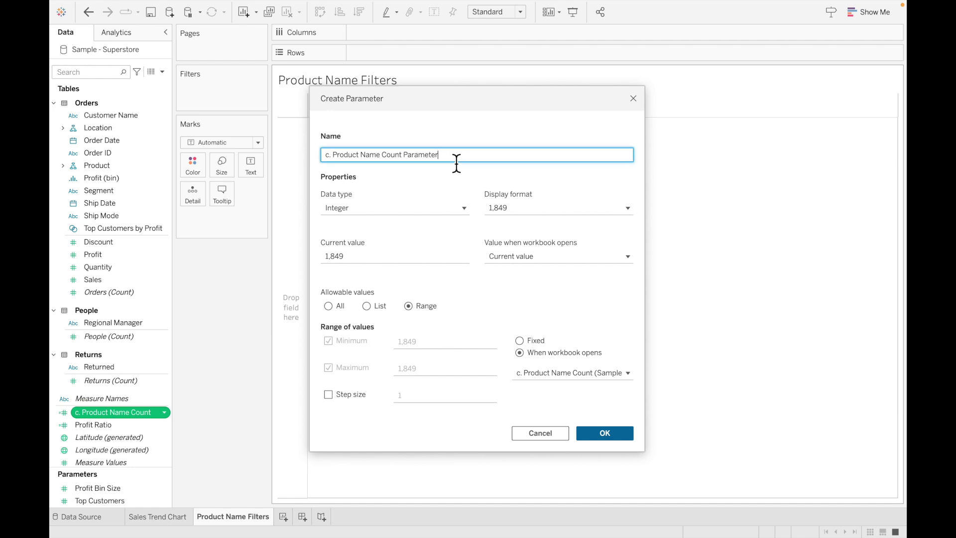
key(ctrl+a)
text(p.)
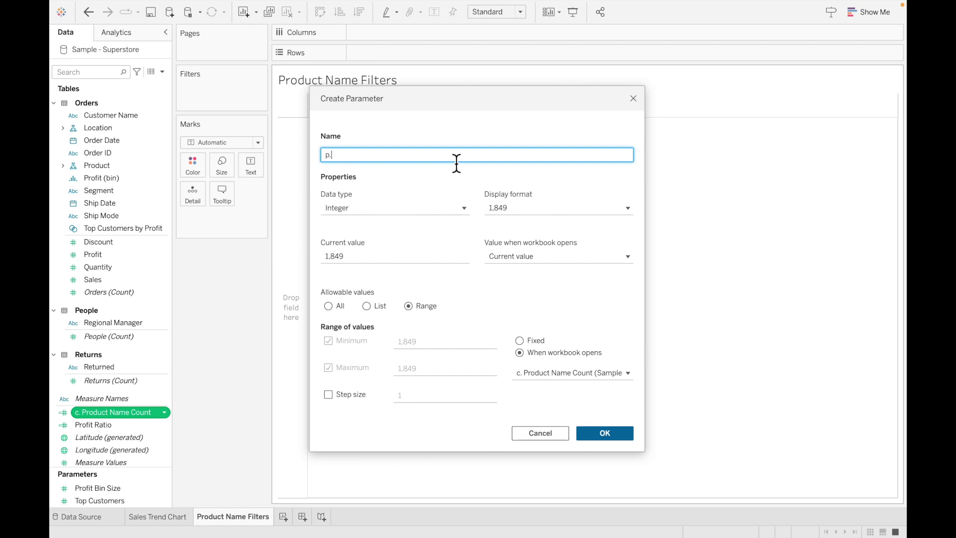
text(Product Name Count)
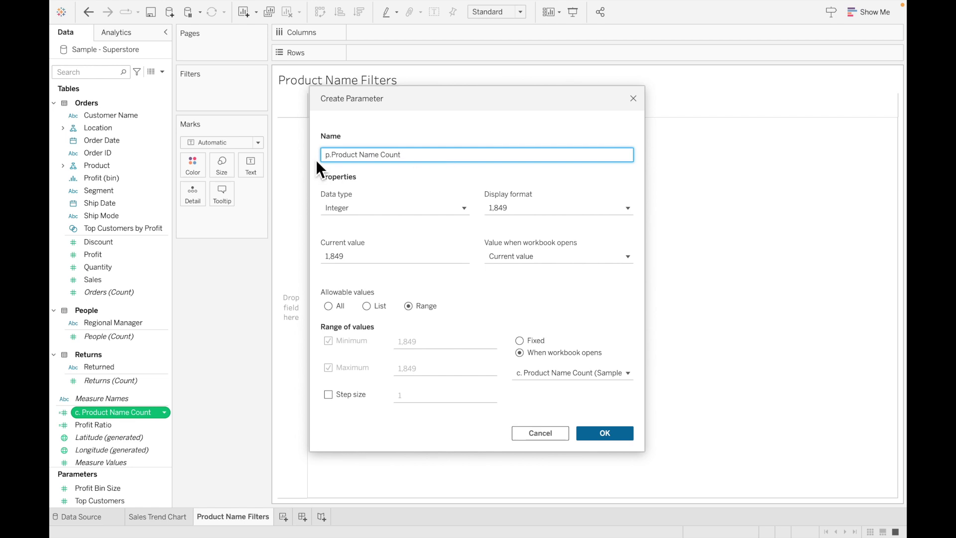
- Correct the parameter name to "p. Product Name Count" by adding the missing space and save the parameter
click(334, 155)
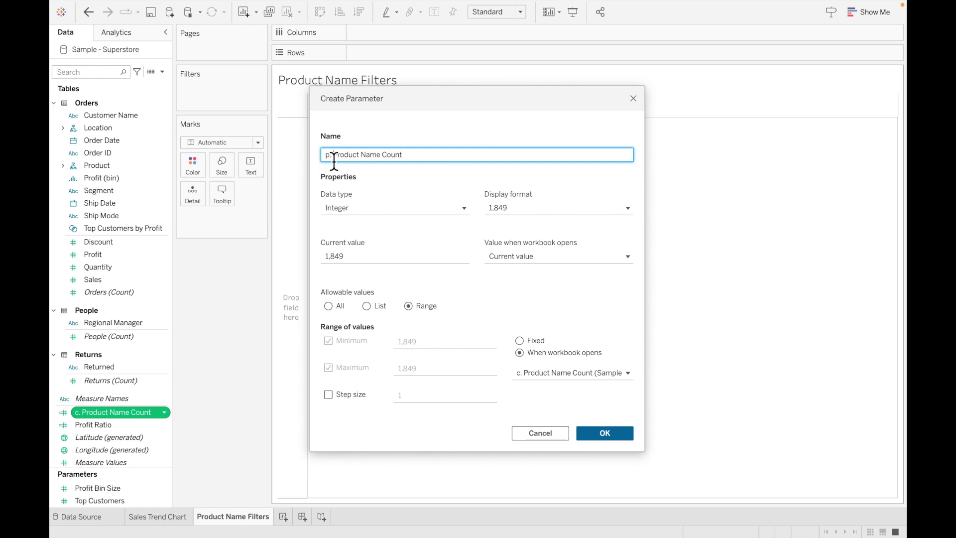
click(608, 434)
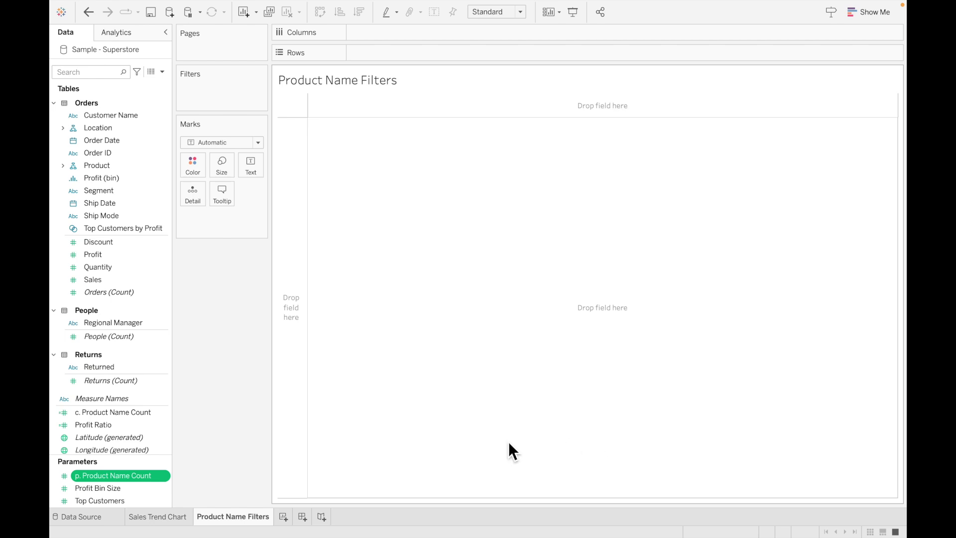
- Start a new calculated field with a formula opening with IF {FIXED :, repositioning the calculation editor over the worksheet
click(166, 72)
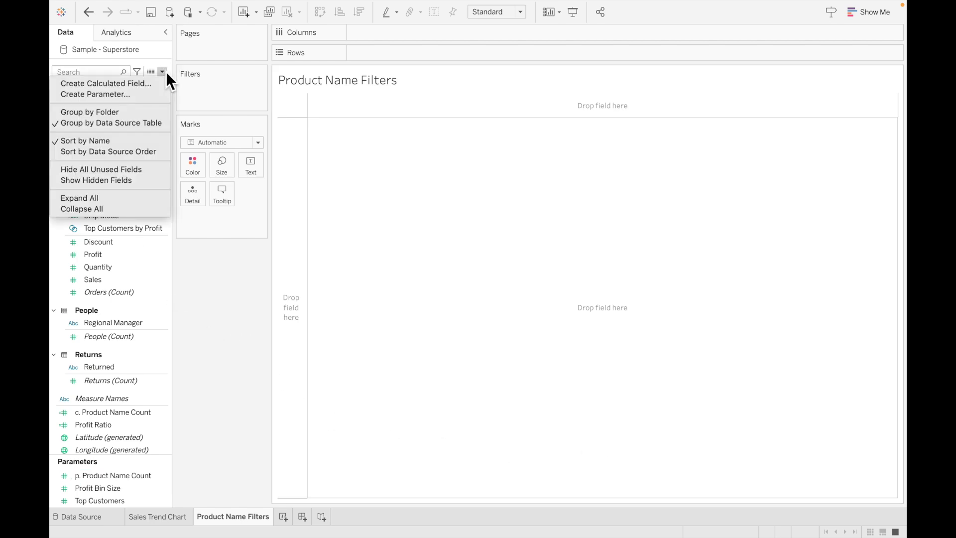
click(143, 83)
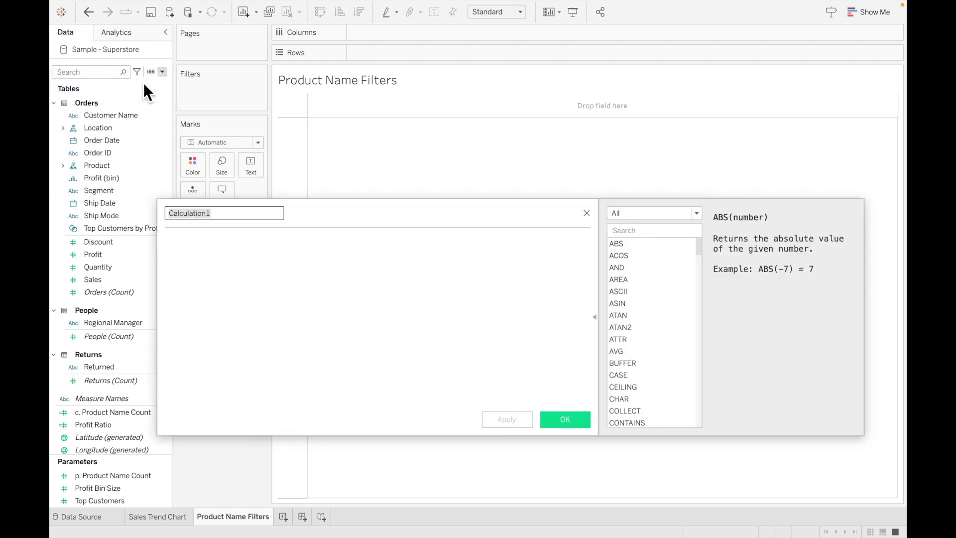
click(237, 272)
drag(380, 220, 469, 261)
click(306, 271)
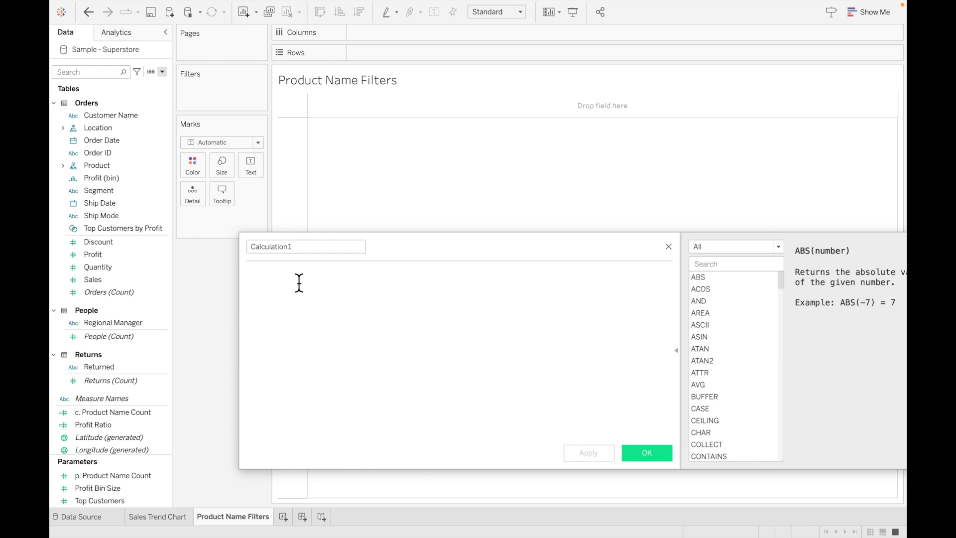
text(I)
double_click(299, 285)
text({f)
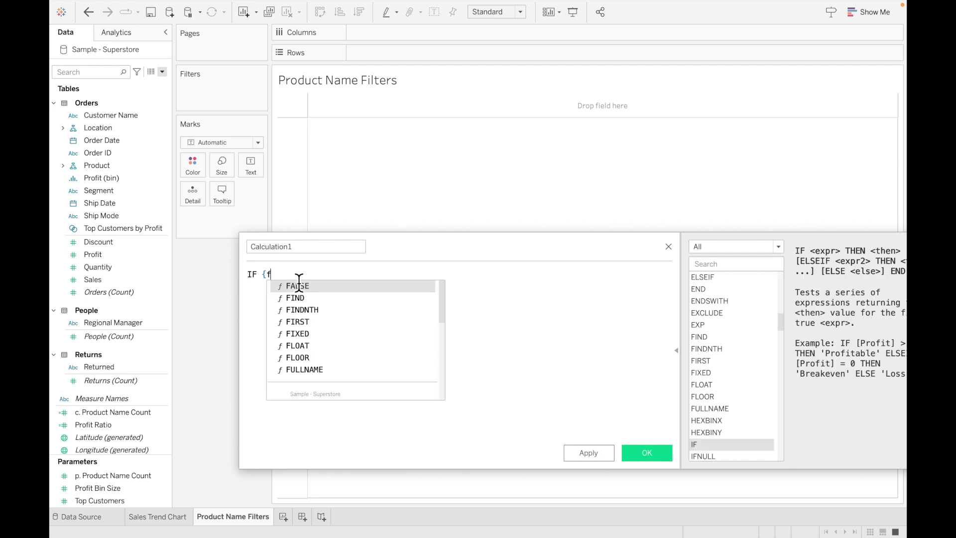
text(ix)
double_click(298, 285)
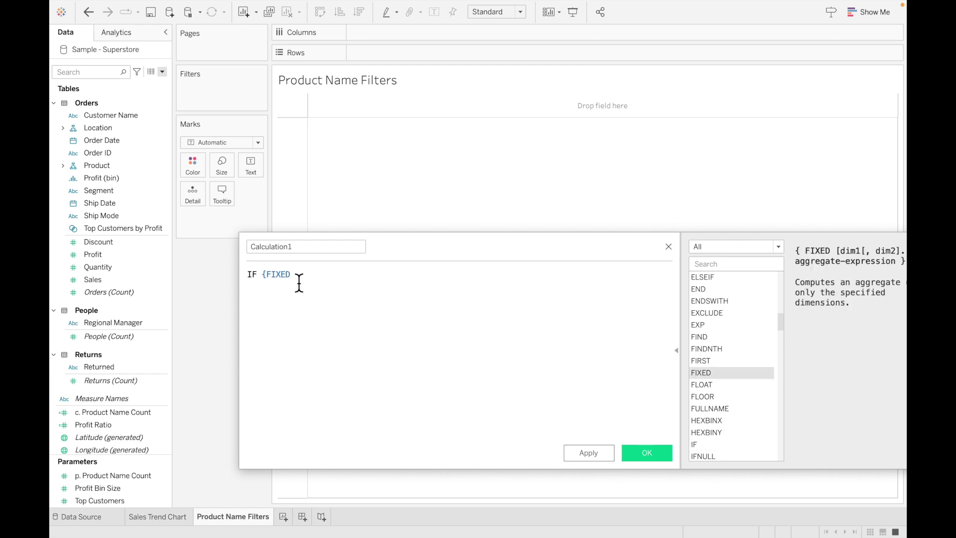
- Complete the IF condition with COUNTD([Product Name])}=[p. Product Name Count]
text(coun)
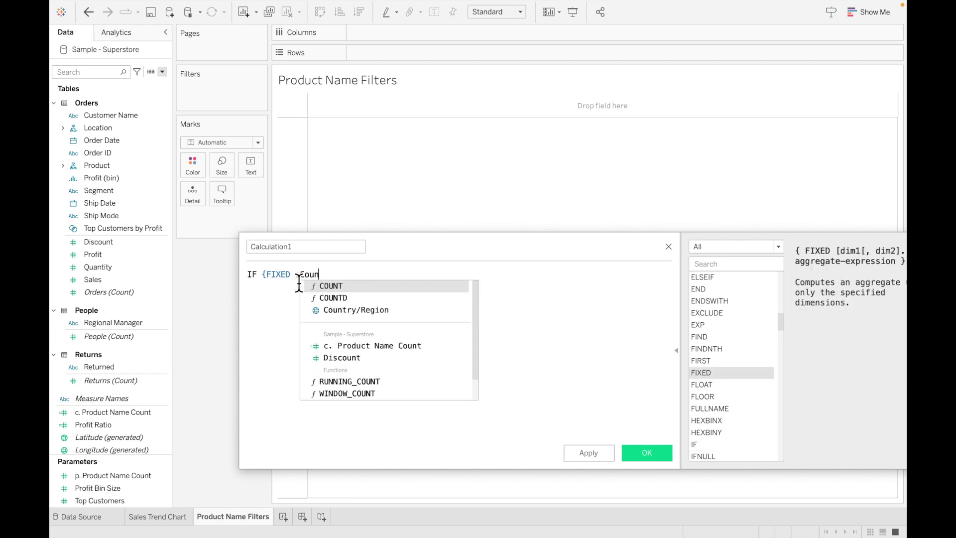
key(Down)
key(Return)
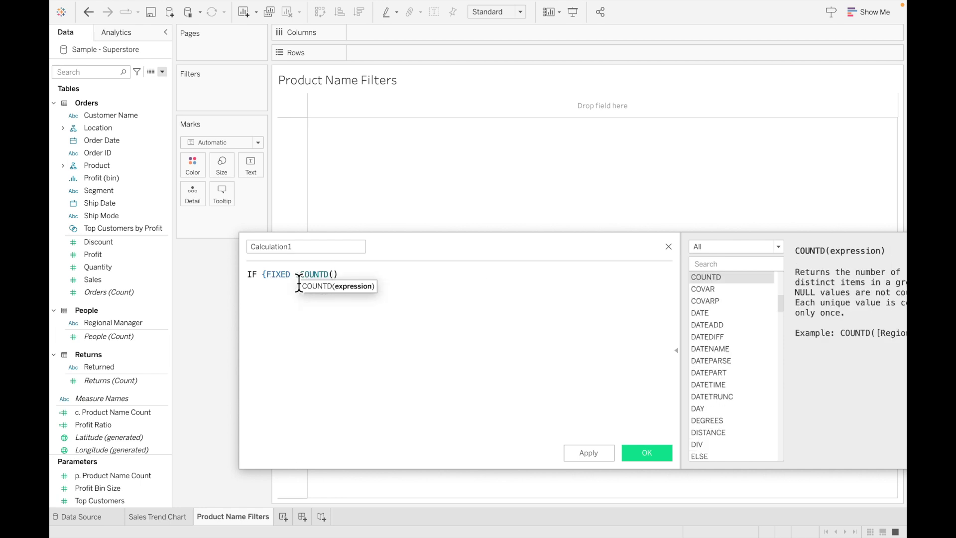
text(pro)
key(Return)
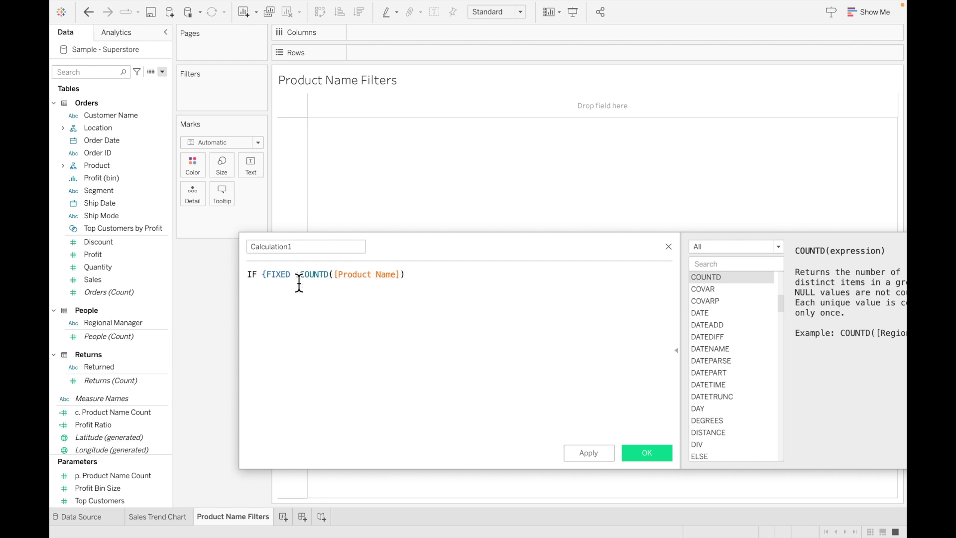
text(})
text(=p.)
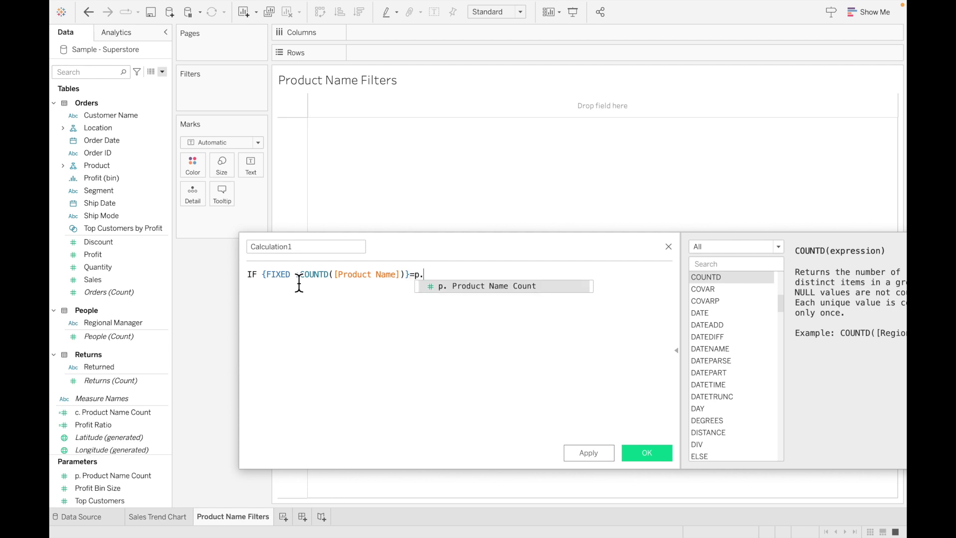
key(Return)
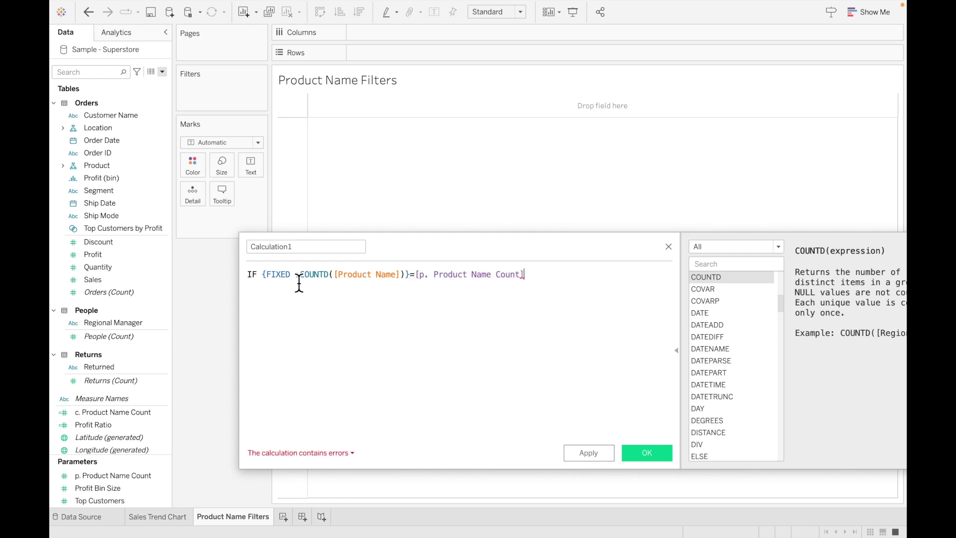
- Finish the formula on separate lines with THEN 'All', ELSE [Product Name] and END
key(Return)
text(THEN 'All')
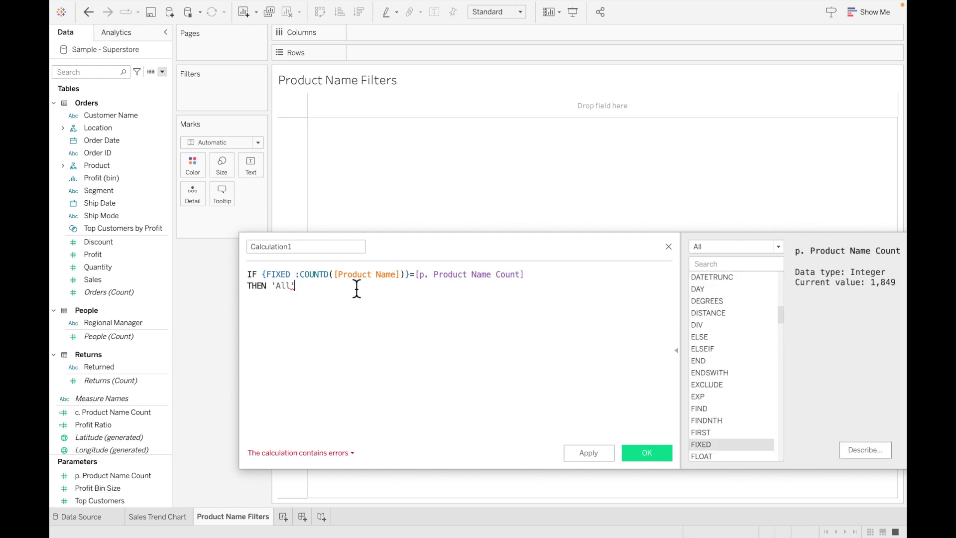
key(Return)
text(ELSE)
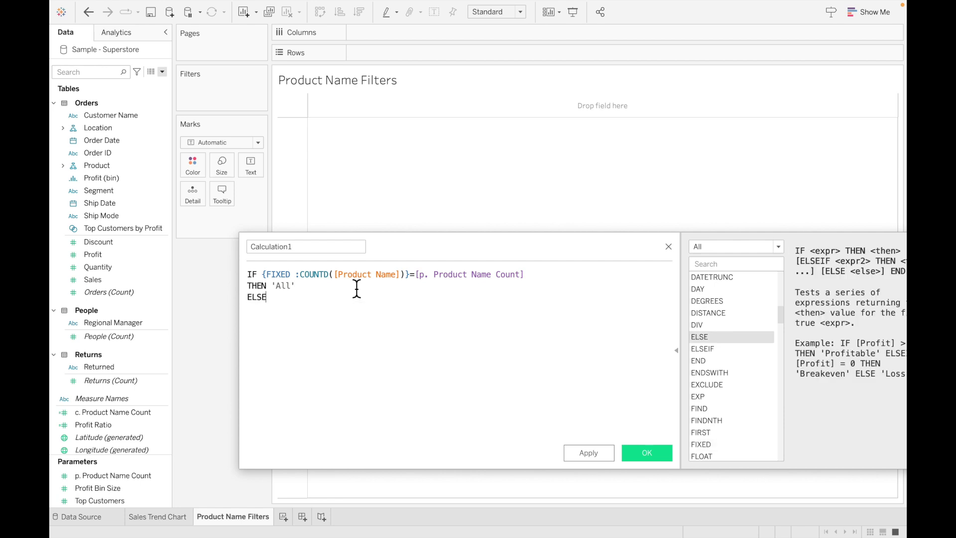
text( Pro)
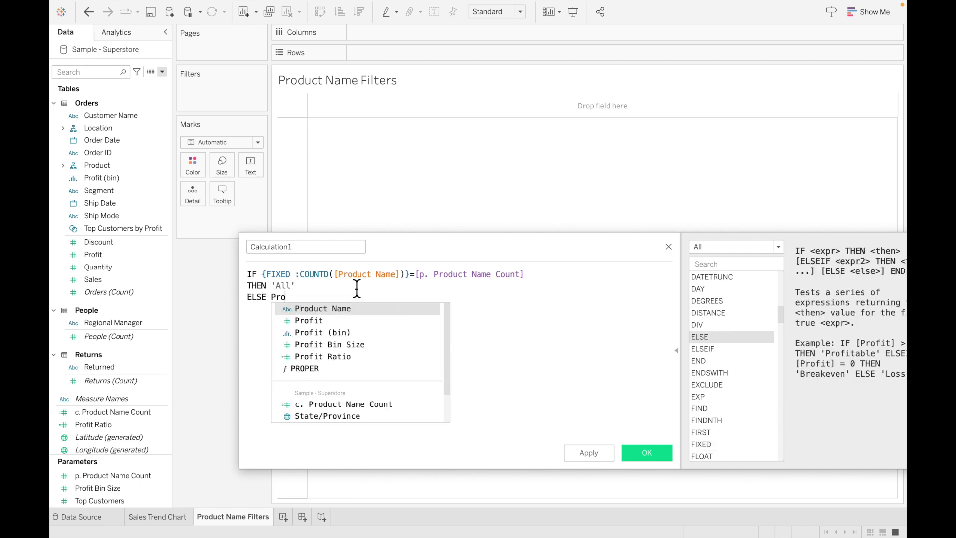
key(Return)
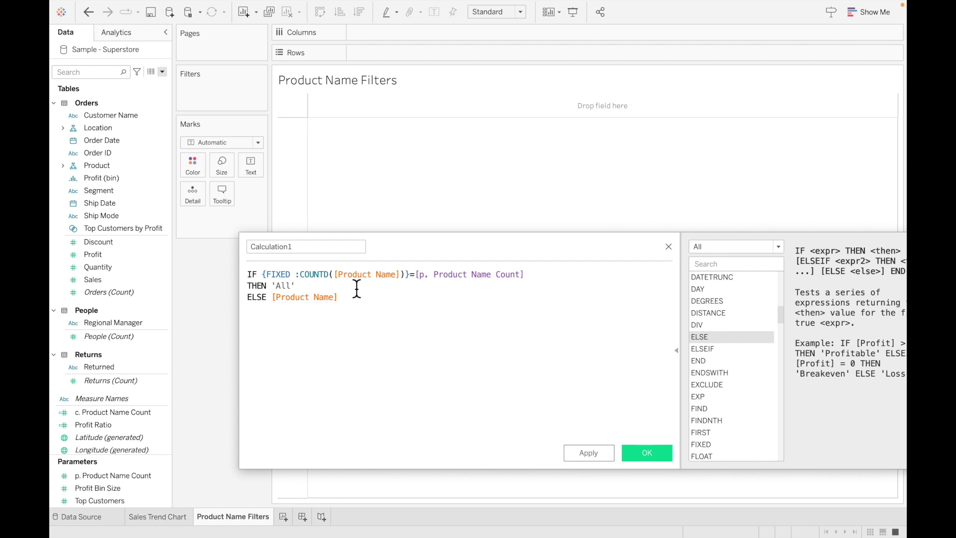
key(Return)
text(En)
key(Return)
- Name the calculated field "Select Product Name" and save it
click(325, 251)
double_click(325, 253)
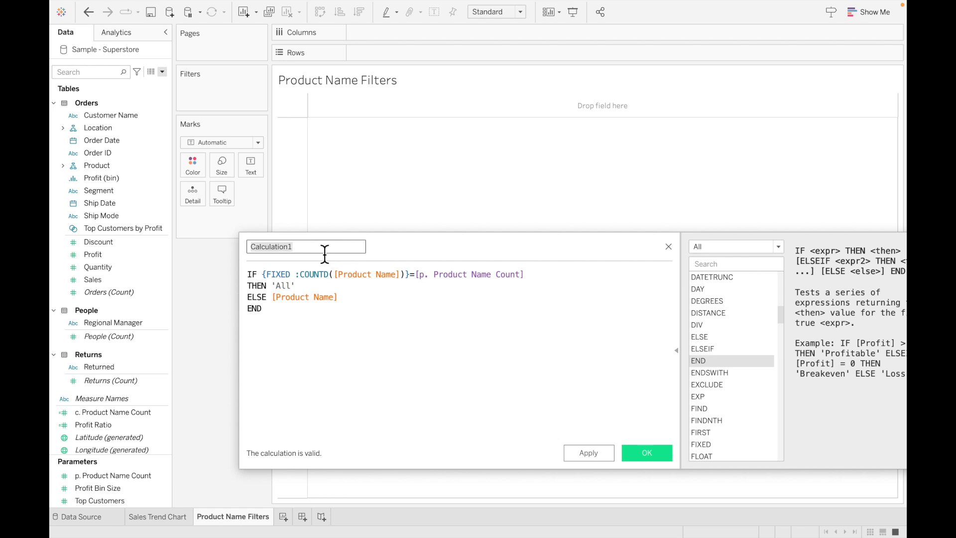
text(Pro)
key(BackSpace)
key(BackSpace)
key(BackSpace)
text(Select Product Name)
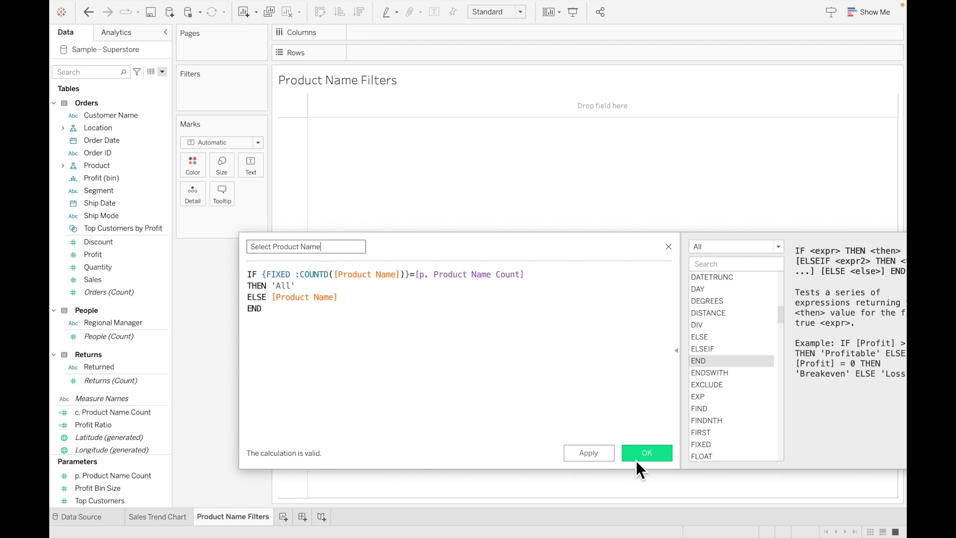
click(644, 454)
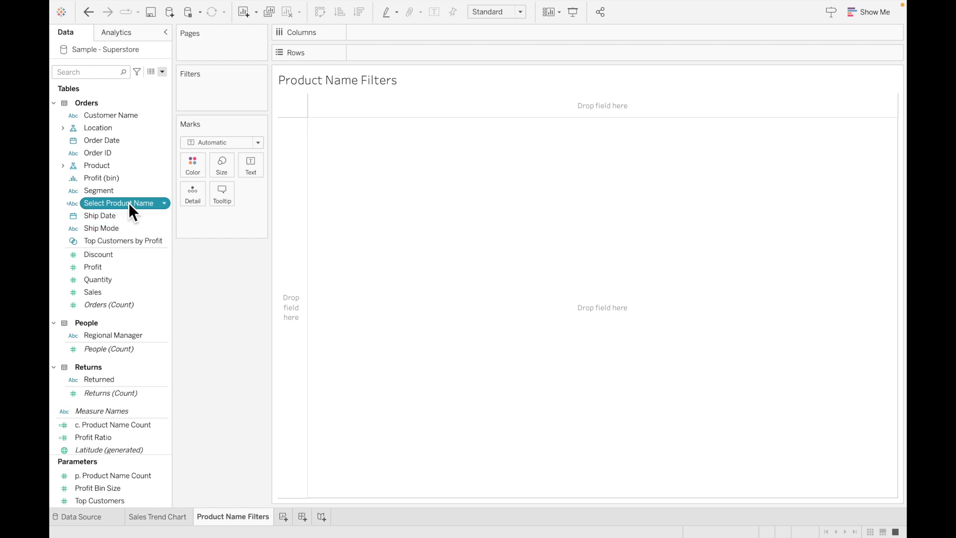
- Place the Select Product Name field on Rows of the Product Name Filters worksheet
drag(129, 202, 404, 53)
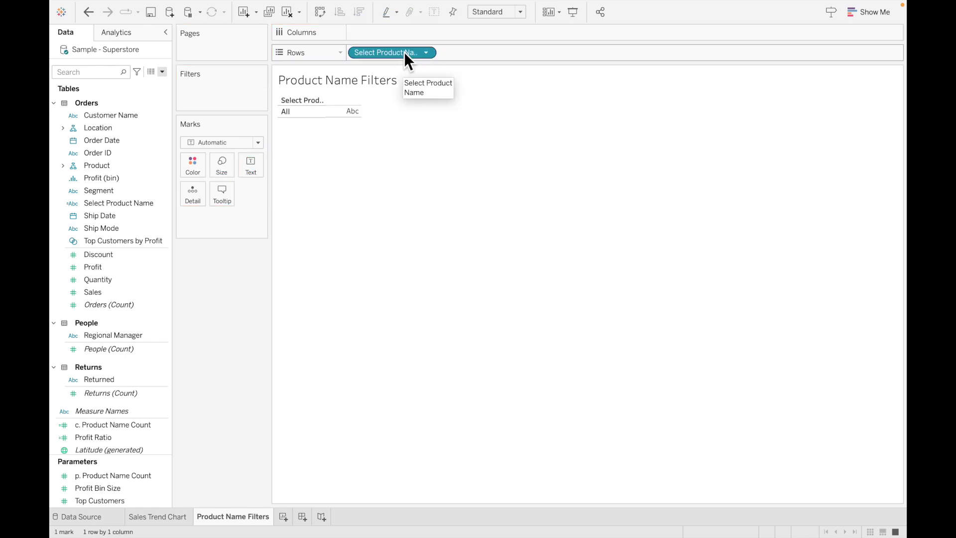
- Set the mark type to Polygon and widen the Select Product Name column enough for its full header
click(256, 142)
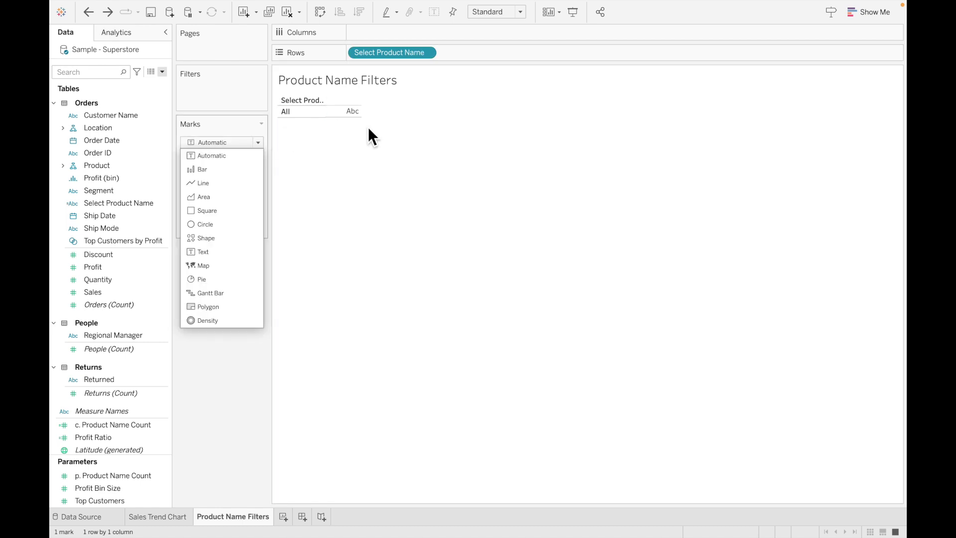
click(368, 127)
click(262, 142)
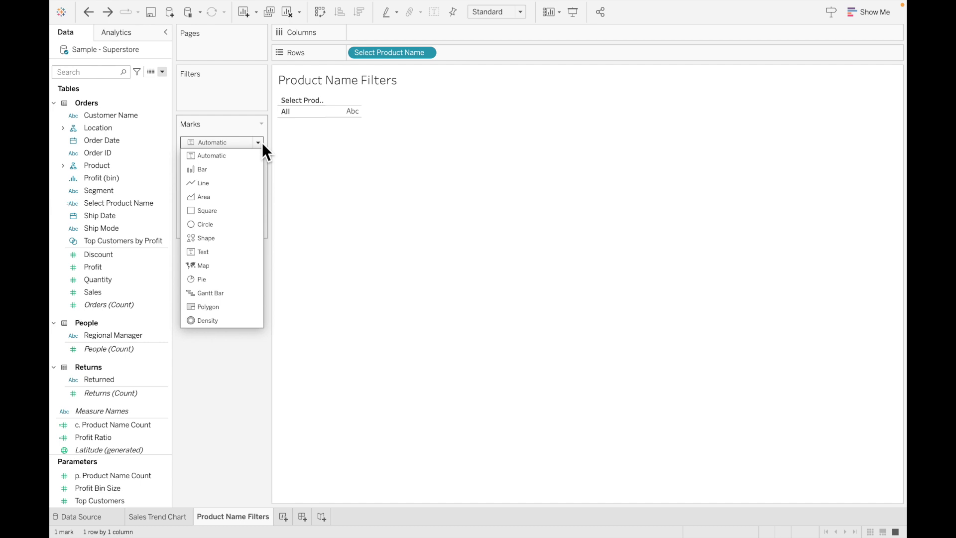
click(232, 306)
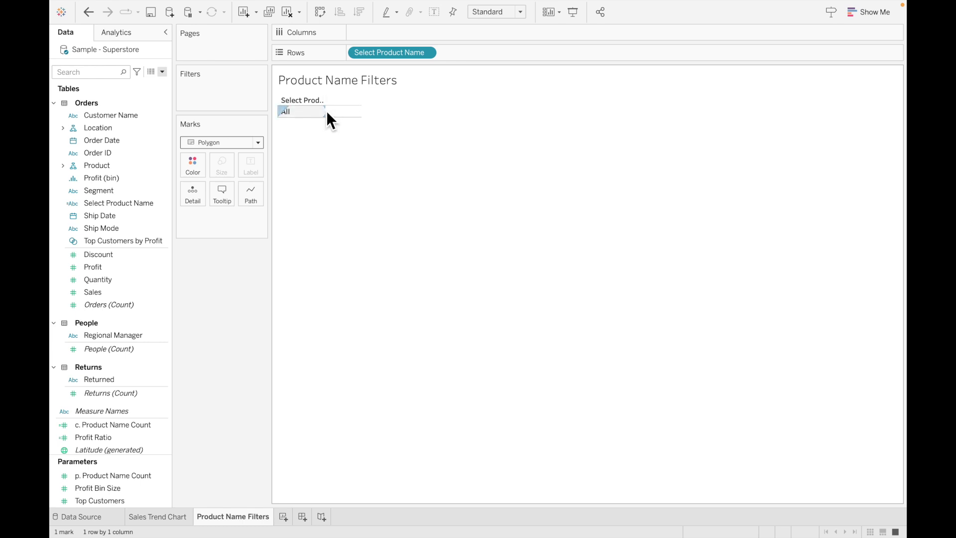
drag(326, 113, 430, 113)
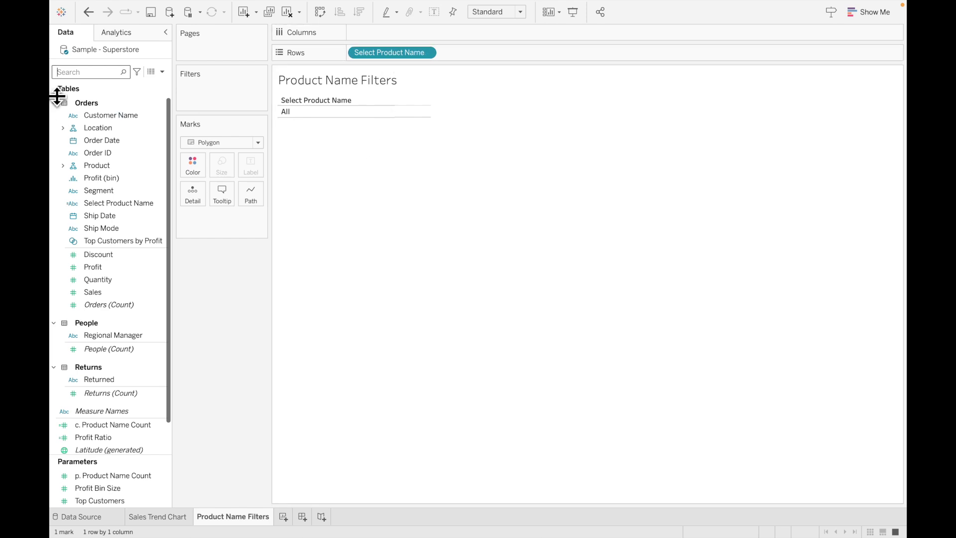
- Find the Select Product Name field, rename it "Selected Product Name" in its calculation, and clear the field search
text(Sel)
click(113, 117)
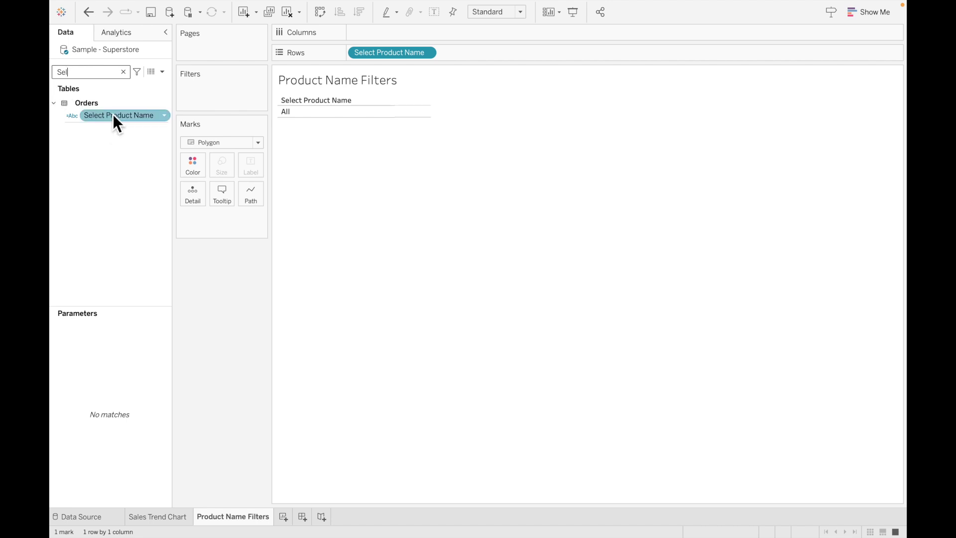
right_click(114, 116)
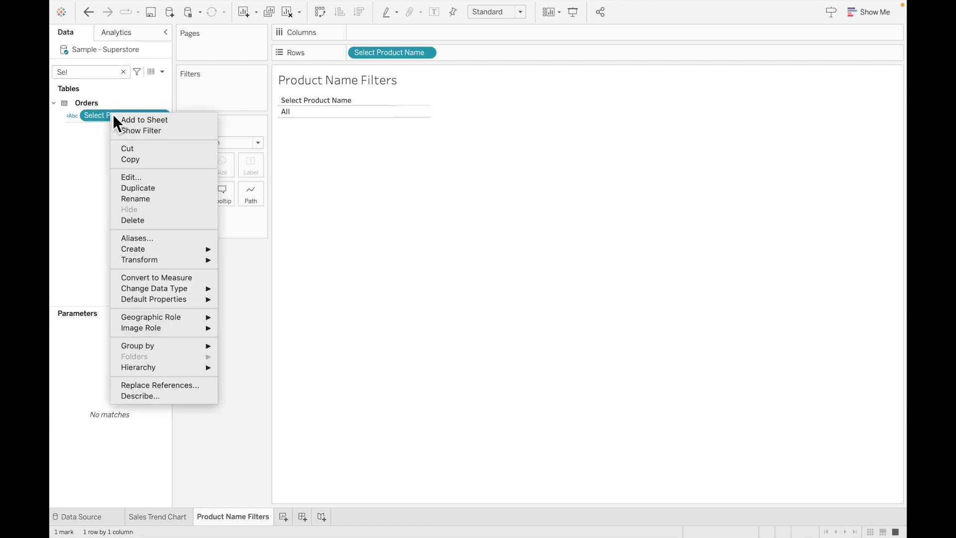
click(149, 181)
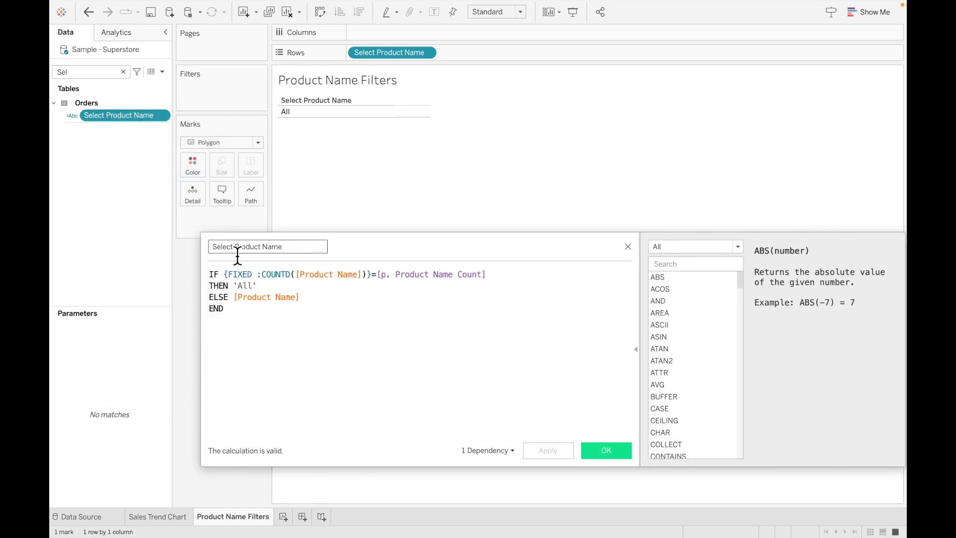
text(ed)
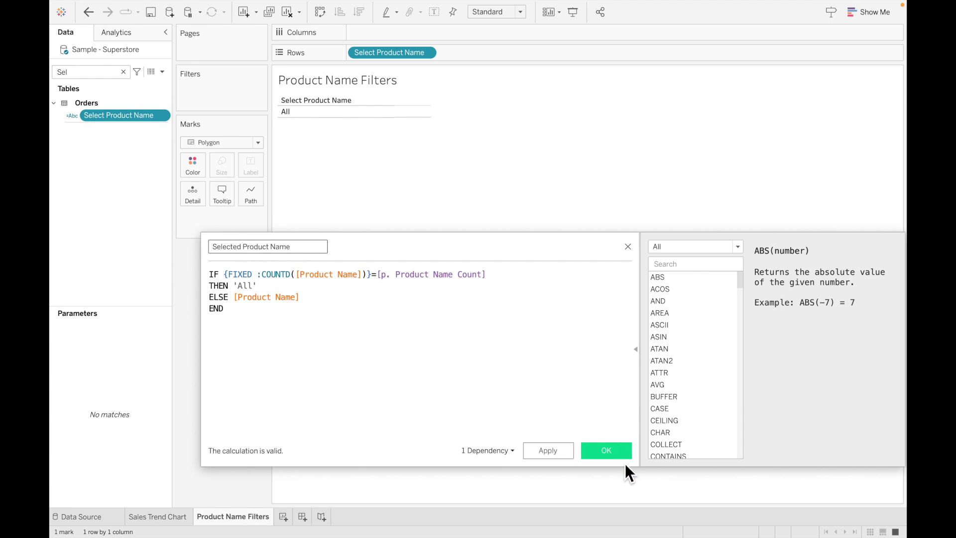
click(615, 452)
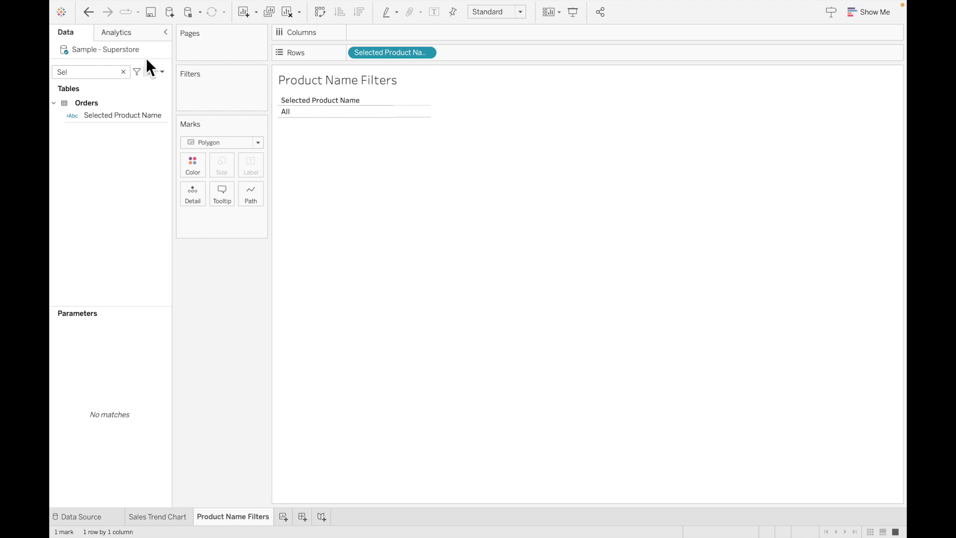
click(124, 72)
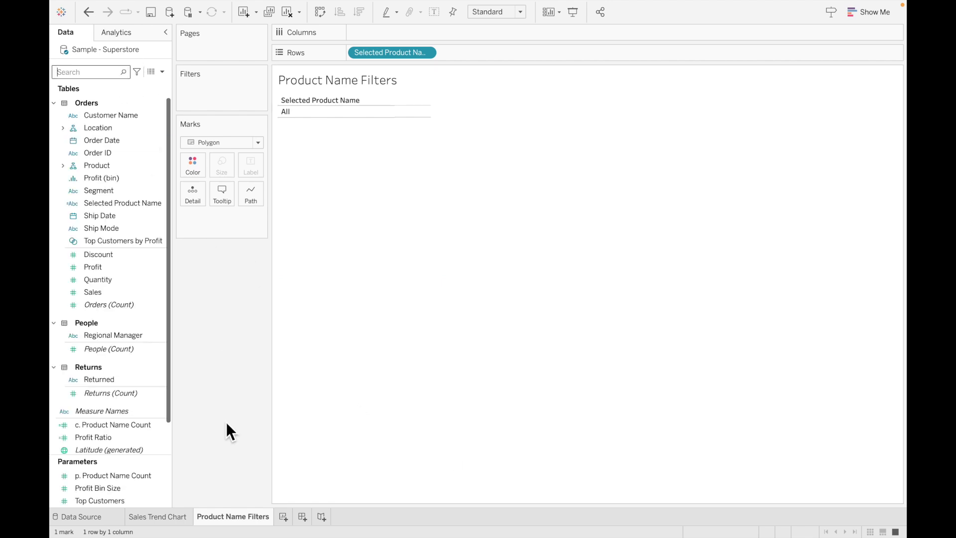
- Apply the Category filter of the Sales Trend Chart sheet to the Product Name Filters worksheet as well
click(162, 515)
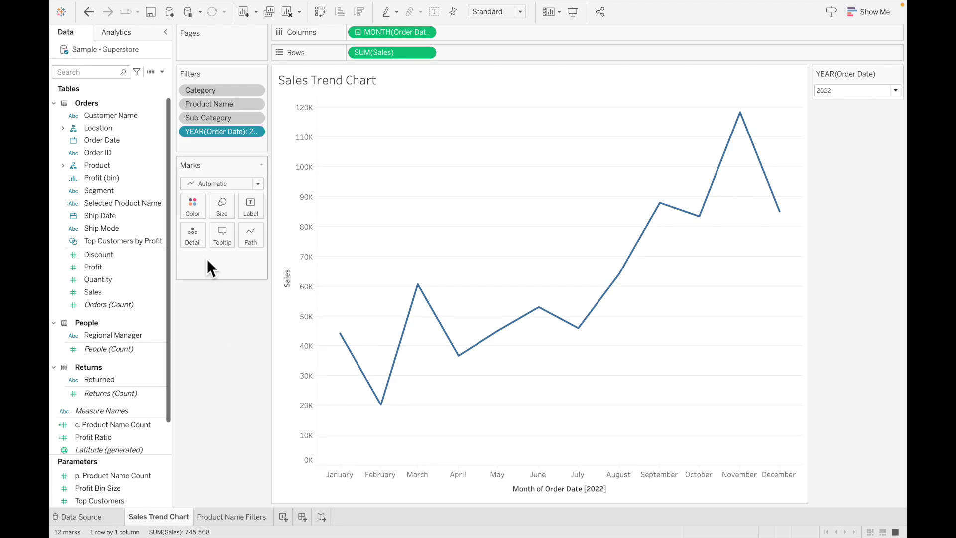
right_click(229, 92)
mouse_move(262, 148)
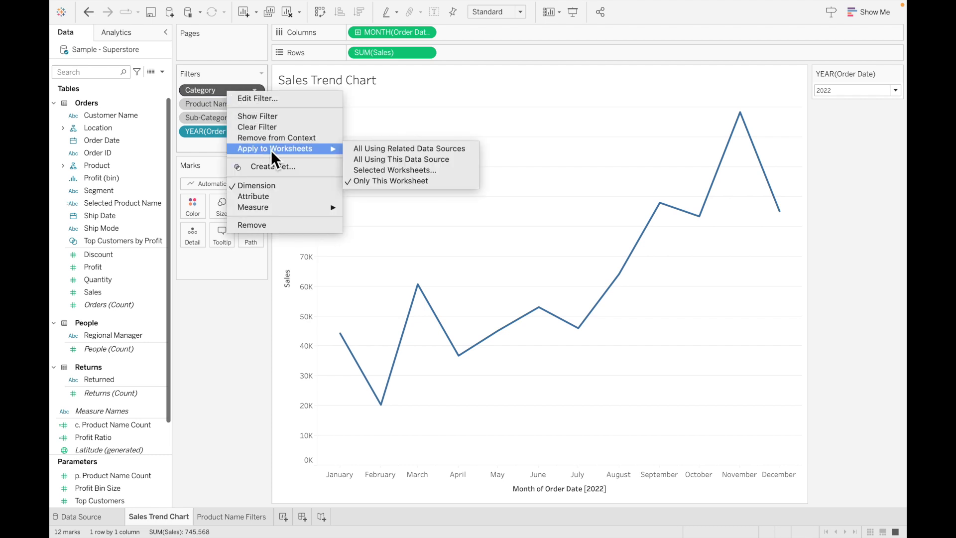
click(392, 173)
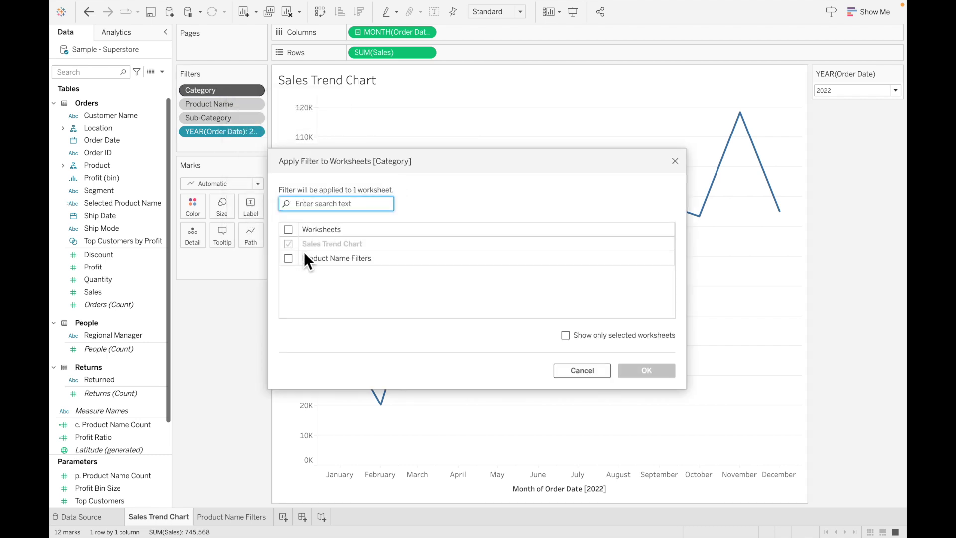
click(289, 258)
click(664, 370)
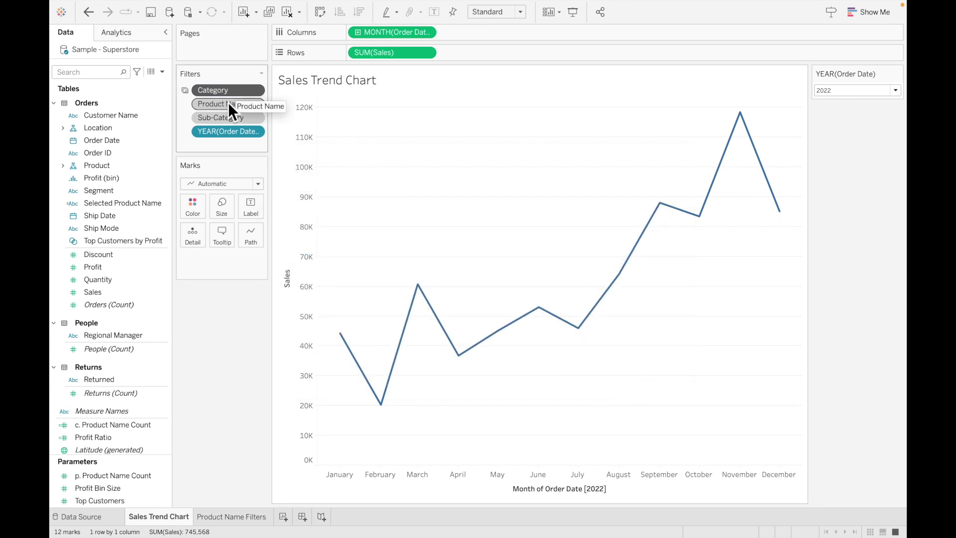
- Apply the Product Name filter of the Sales Trend Chart sheet to the Product Name Filters worksheet as well
right_click(213, 103)
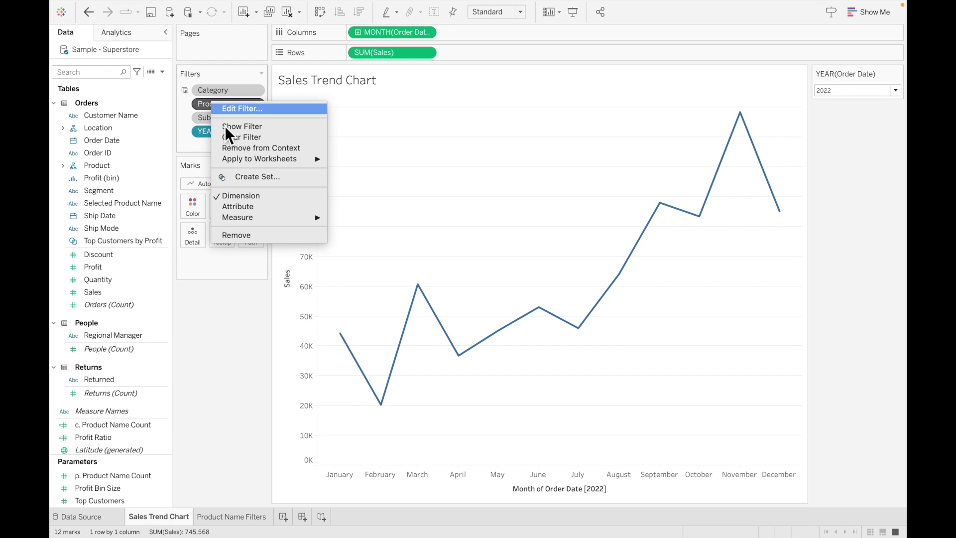
mouse_move(244, 159)
click(377, 180)
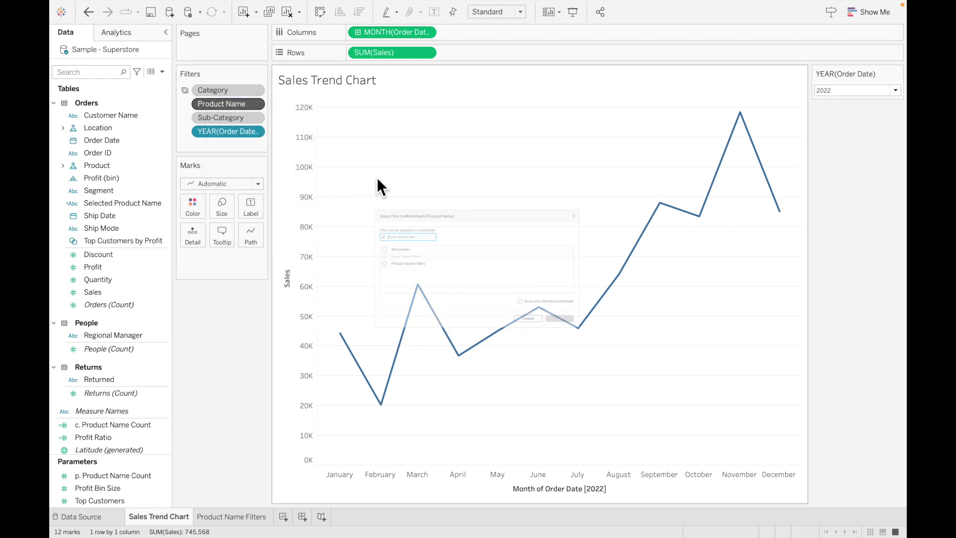
click(290, 259)
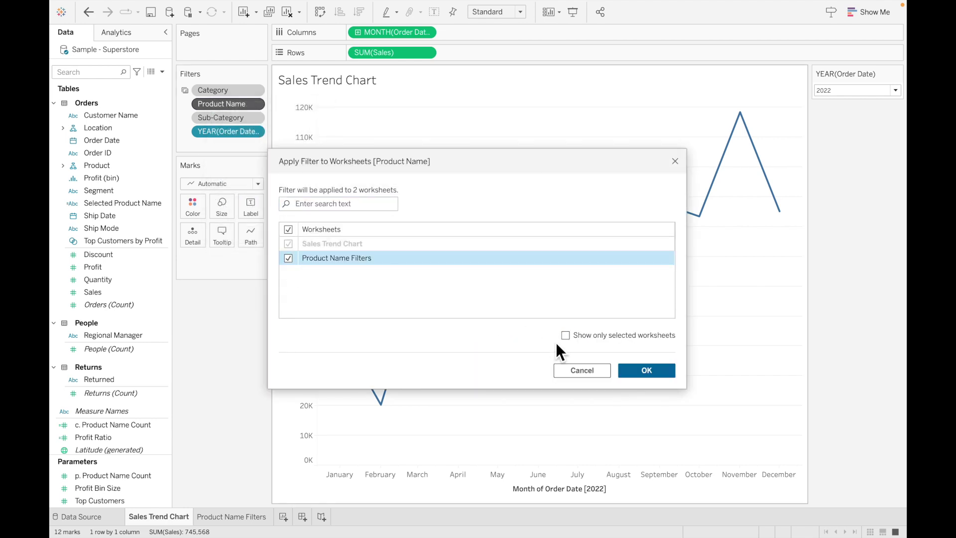
click(646, 371)
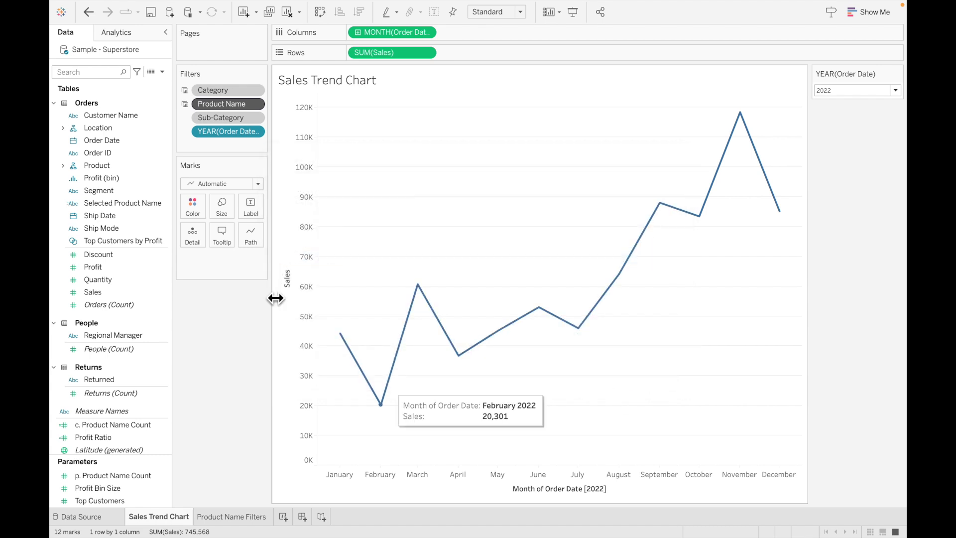
- Apply the Sub-Category filter of the Sales Trend Chart sheet to the Product Name Filters worksheet as well
right_click(227, 118)
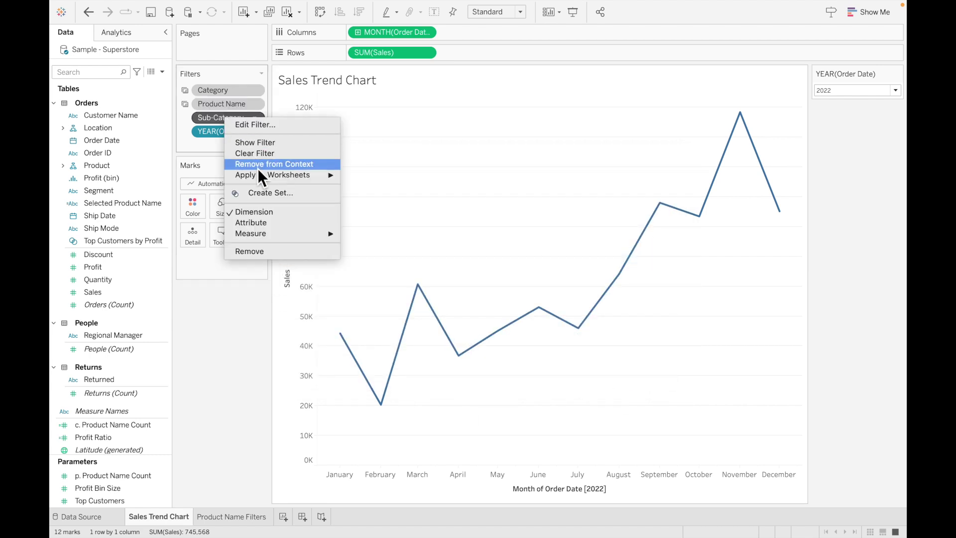
mouse_move(253, 178)
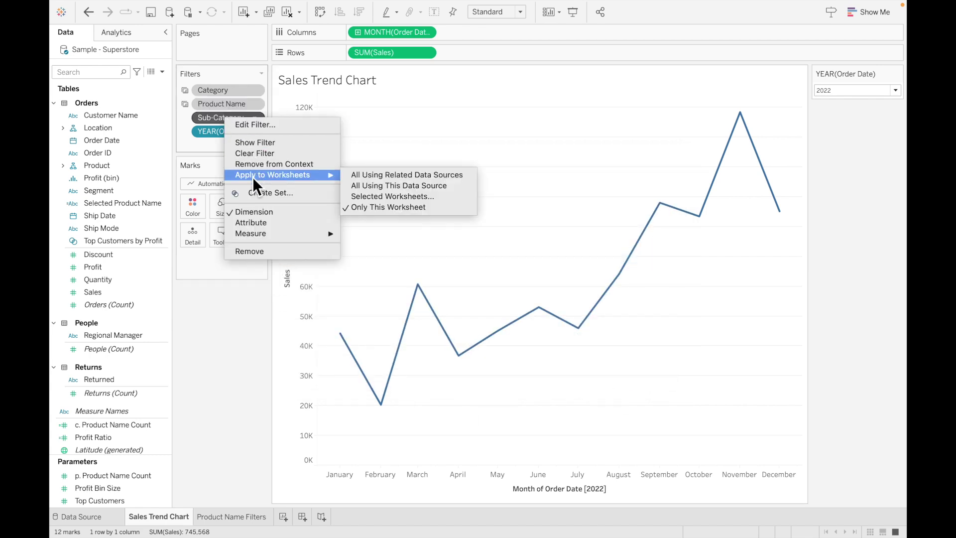
click(392, 197)
click(288, 259)
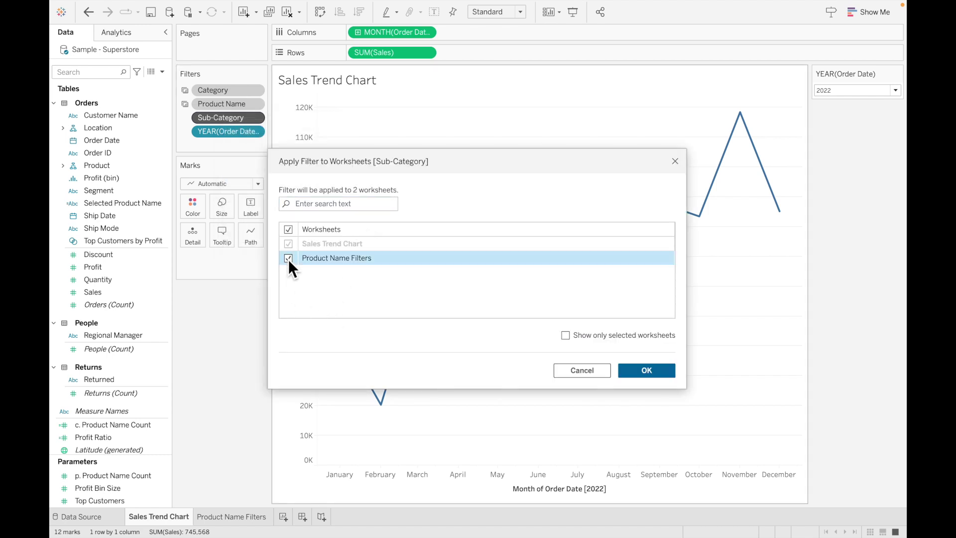
click(643, 376)
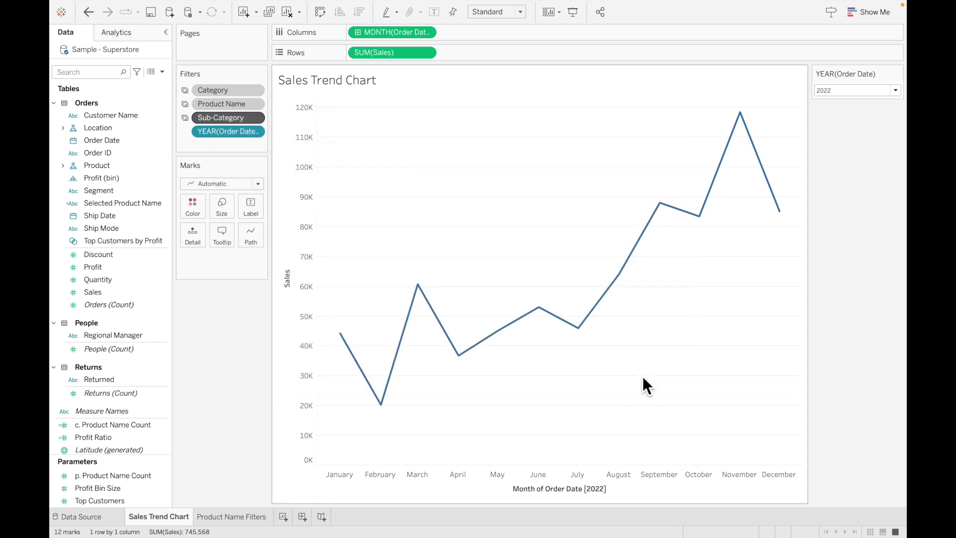
- Show the Product Name filter control on the Product Name Filters worksheet
click(237, 517)
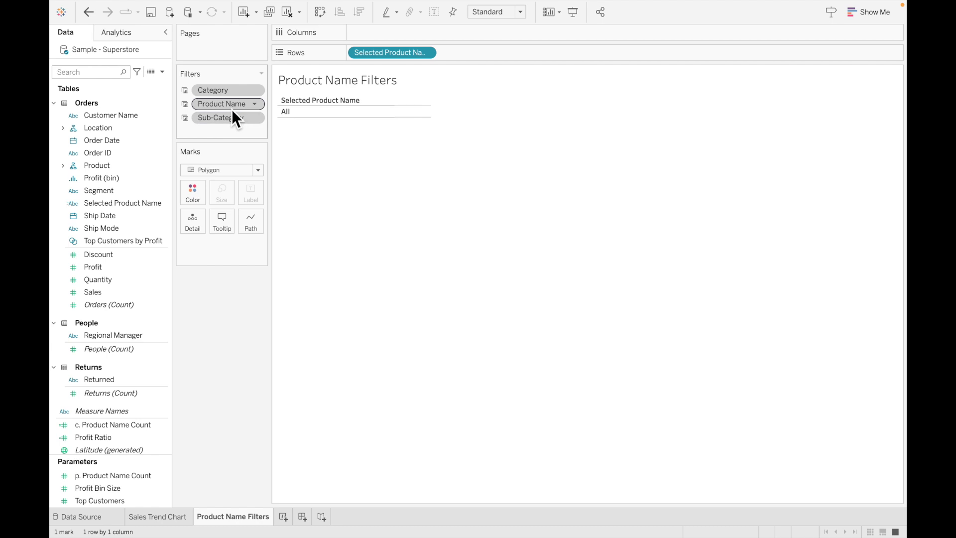
mouse_move(231, 109)
right_click(236, 108)
click(250, 133)
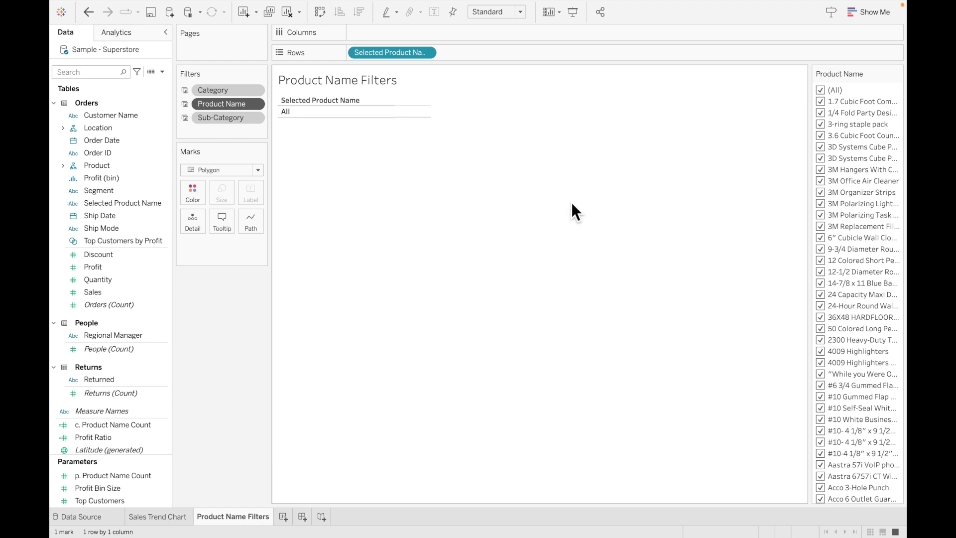
- Limit the Product Name filter to 1.7 Cubic Foot Compact, 1/4 Fold Party Design and both 3D Systems Cube Printer products, and widen the column
click(823, 89)
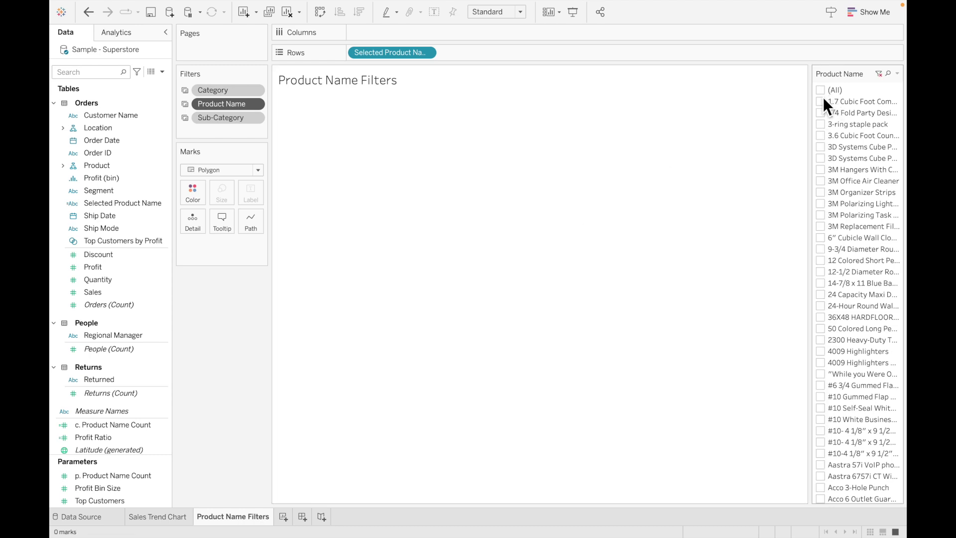
click(823, 100)
click(824, 116)
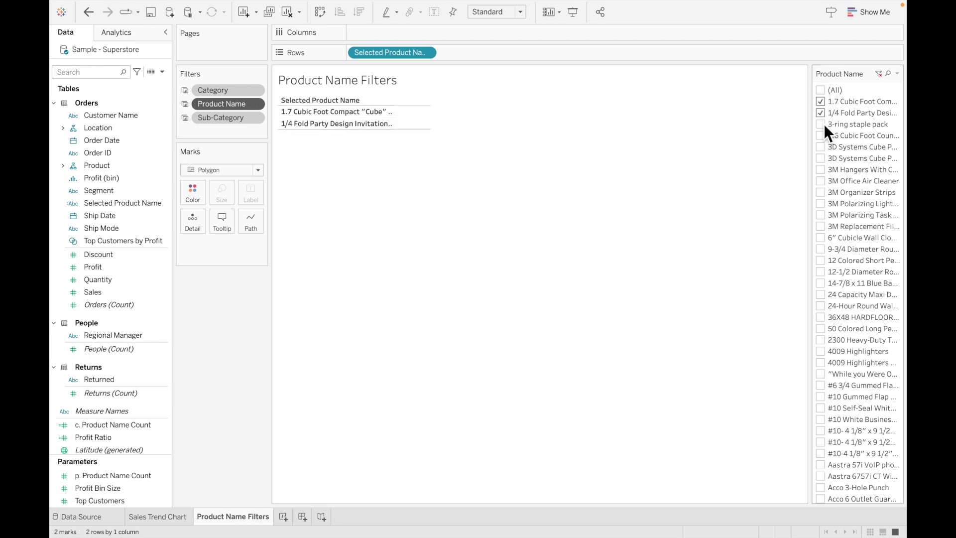
click(823, 151)
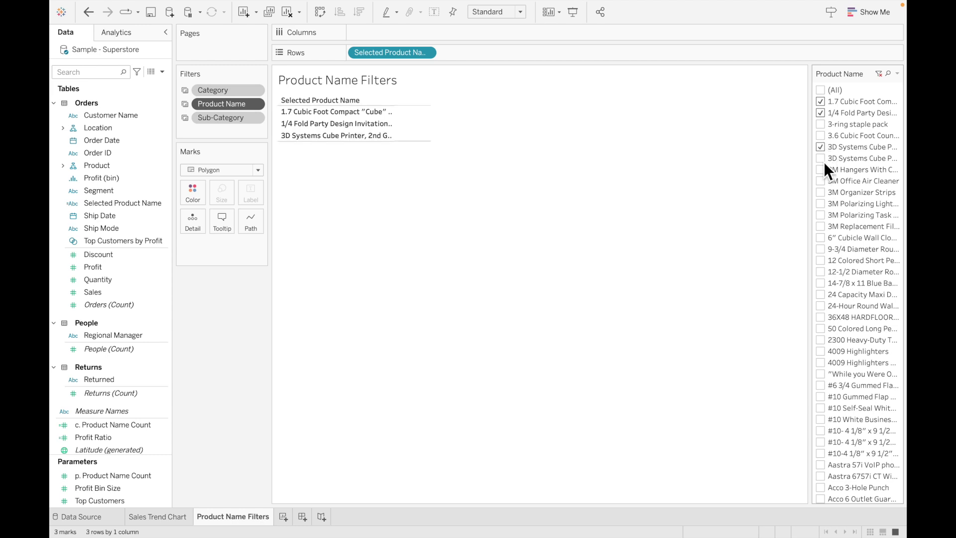
click(823, 162)
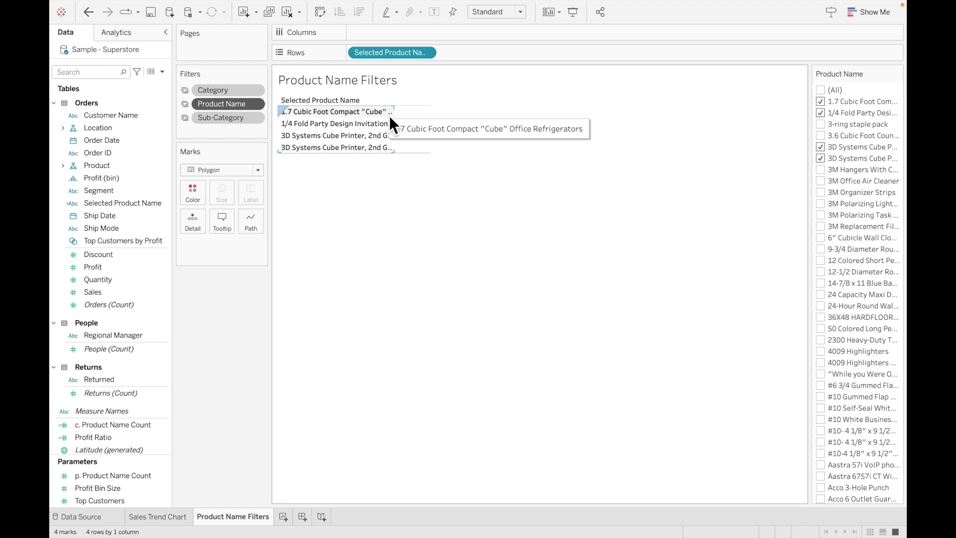
drag(402, 119, 436, 121)
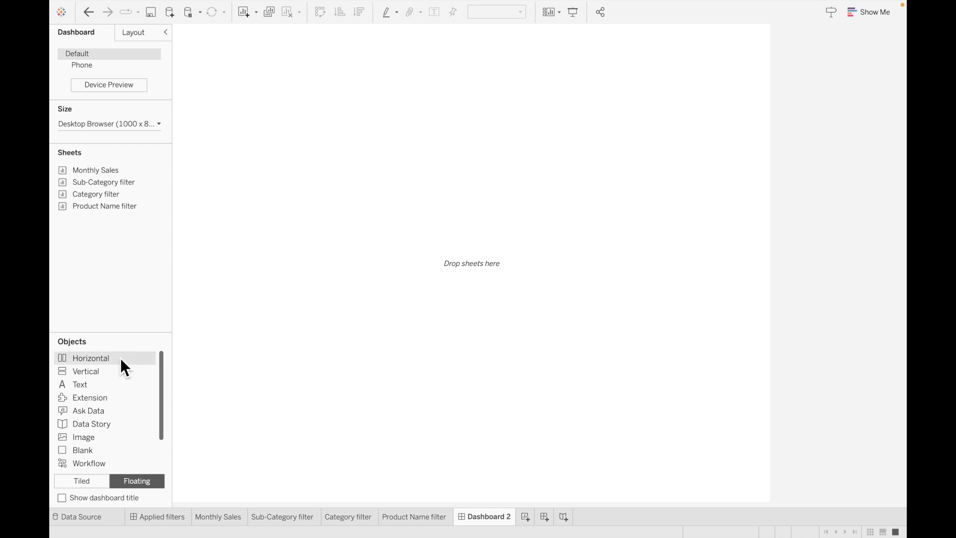
- Add two floating horizontal containers, one above the other, and a floating vertical container beside the lower one on Dashboard 2
drag(118, 359, 230, 87)
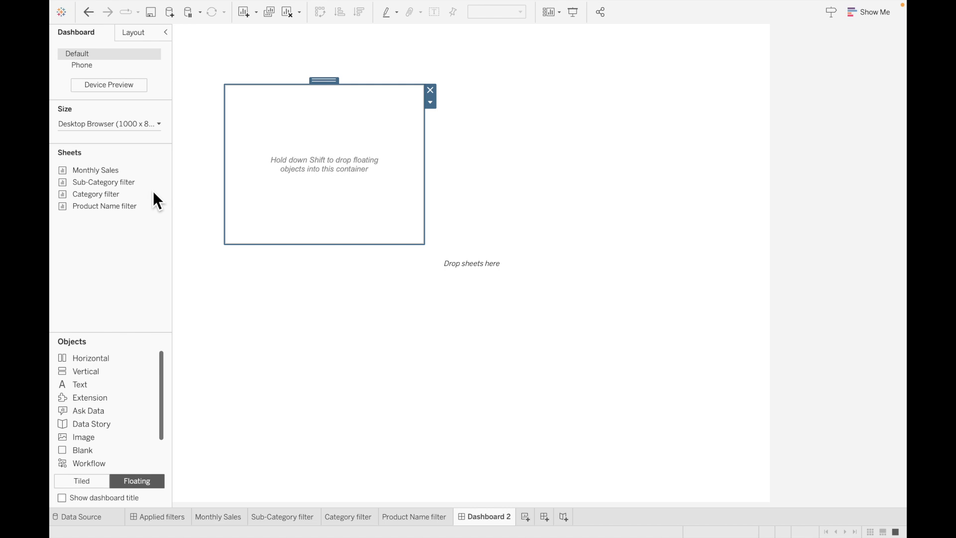
click(105, 359)
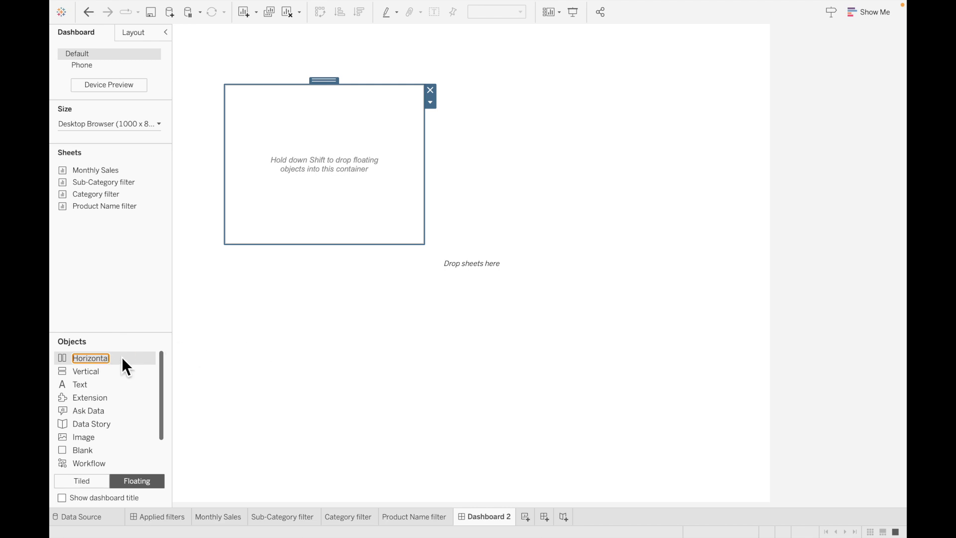
drag(121, 361, 232, 293)
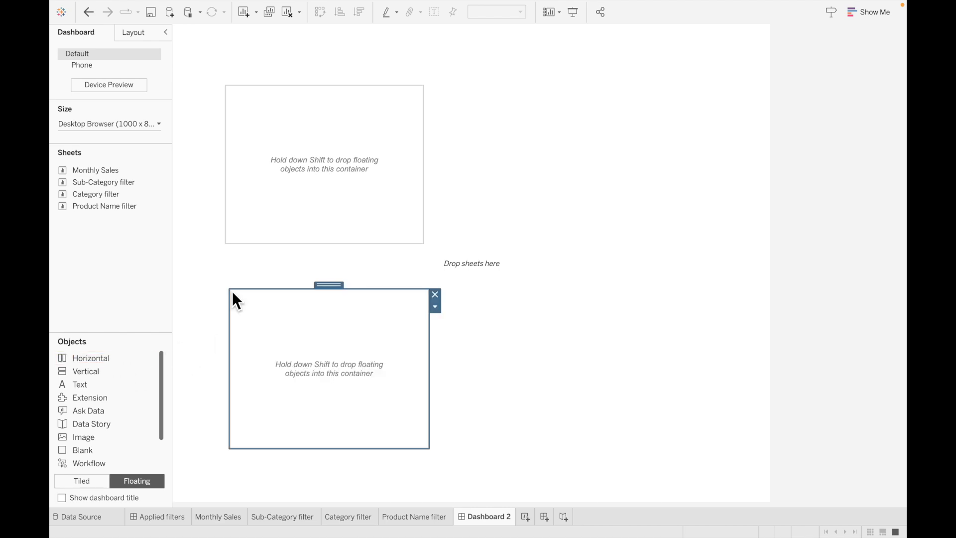
click(106, 371)
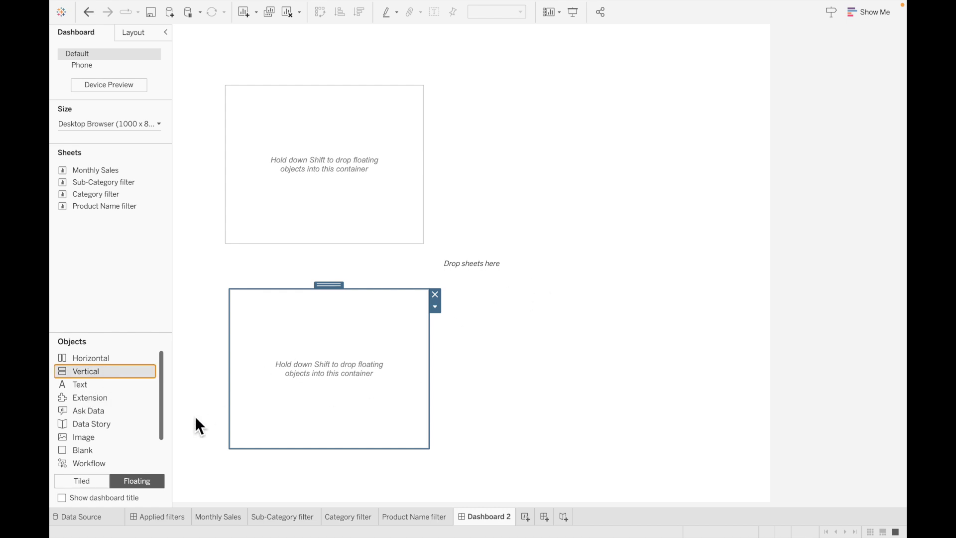
drag(121, 375, 525, 300)
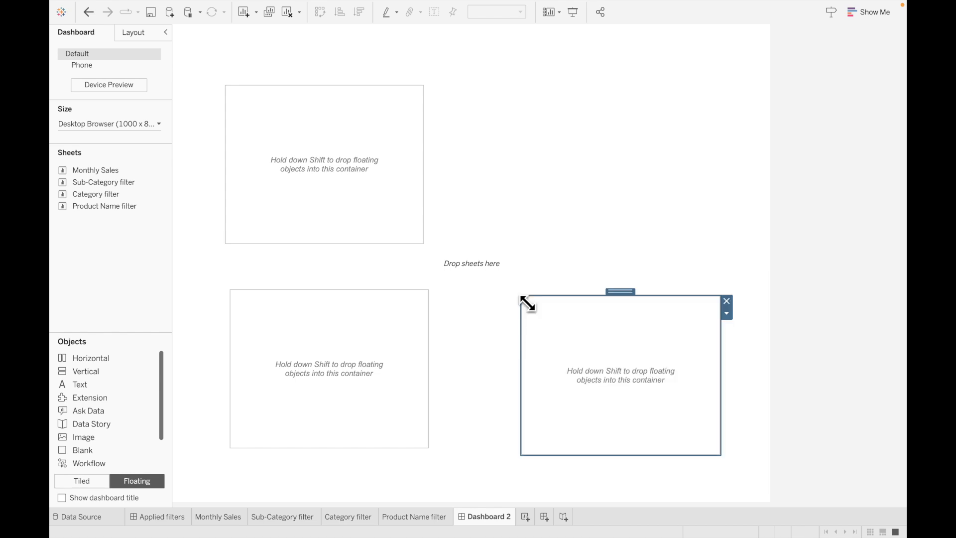
- Place the Monthly Sales sheet in the lower horizontal container and show its Year of Order Date filter on the dashboard
drag(97, 170, 101, 178)
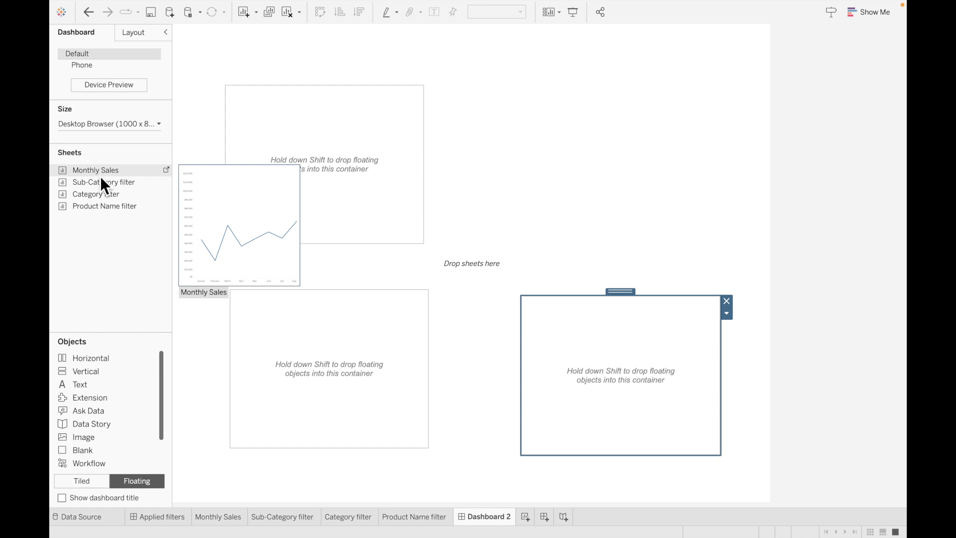
drag(100, 176, 277, 360)
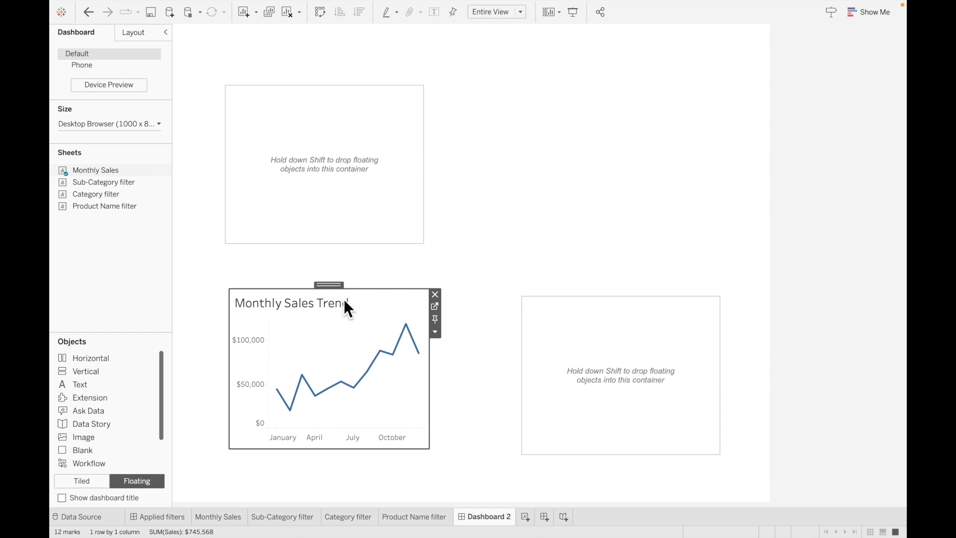
click(441, 333)
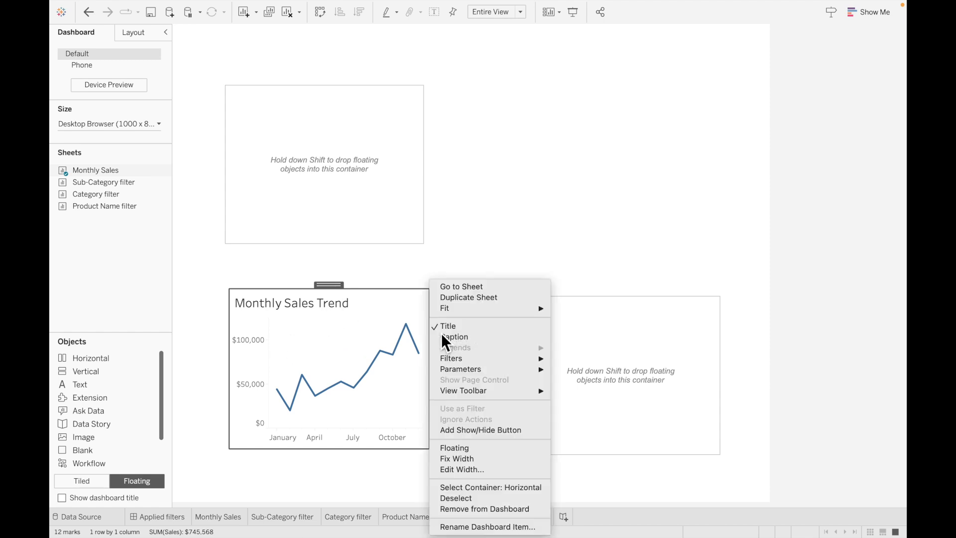
mouse_move(502, 358)
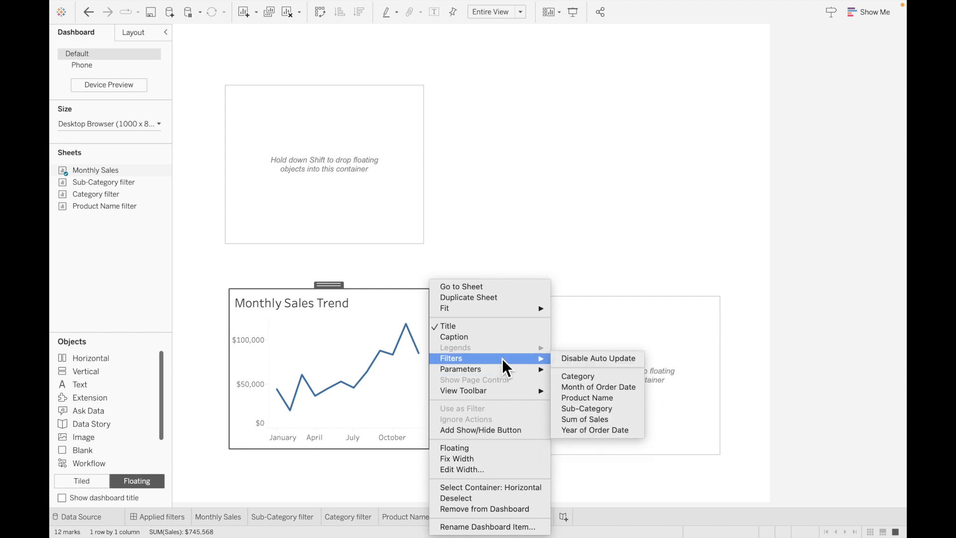
click(572, 432)
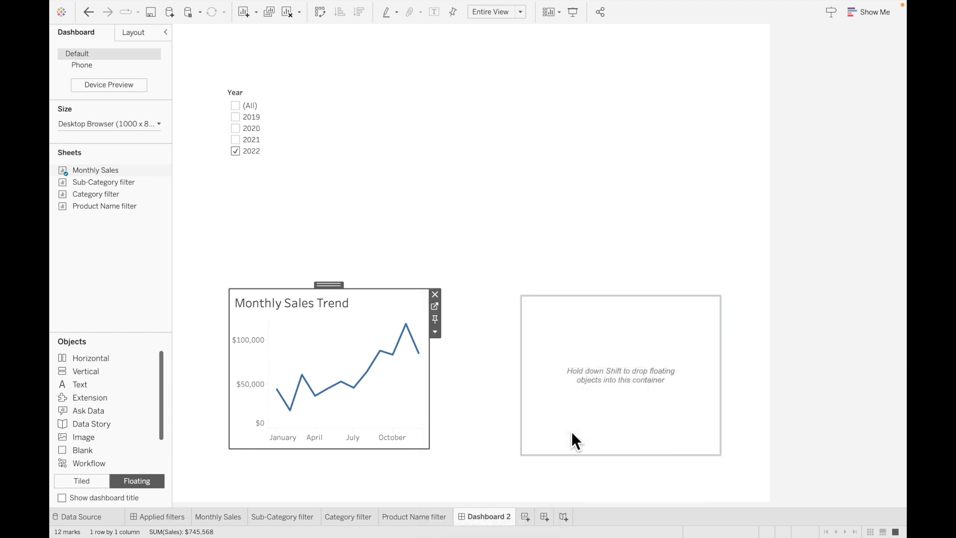
- Show the Category, Sub-Category and Product Name filters of the Monthly Sales Trend chart on the dashboard
click(438, 336)
mouse_move(486, 359)
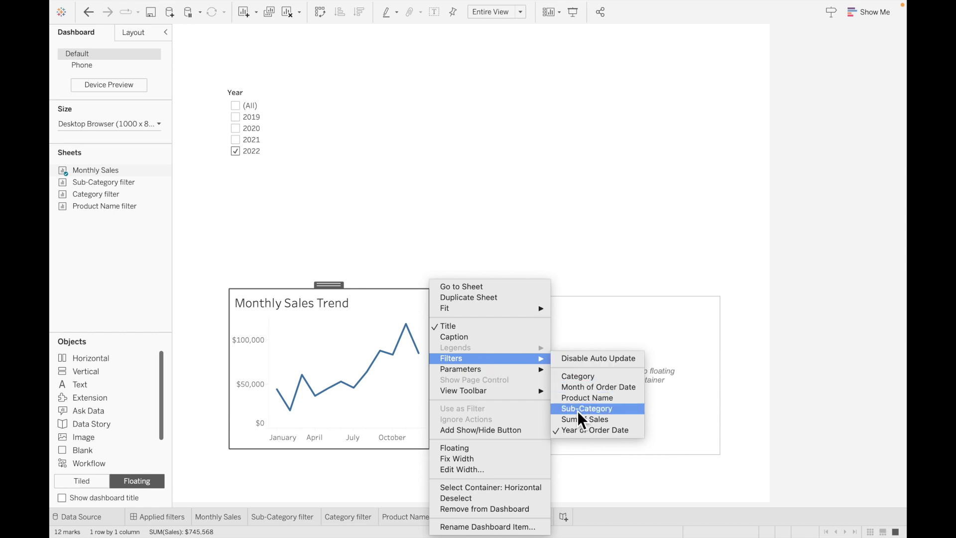
click(590, 378)
click(441, 332)
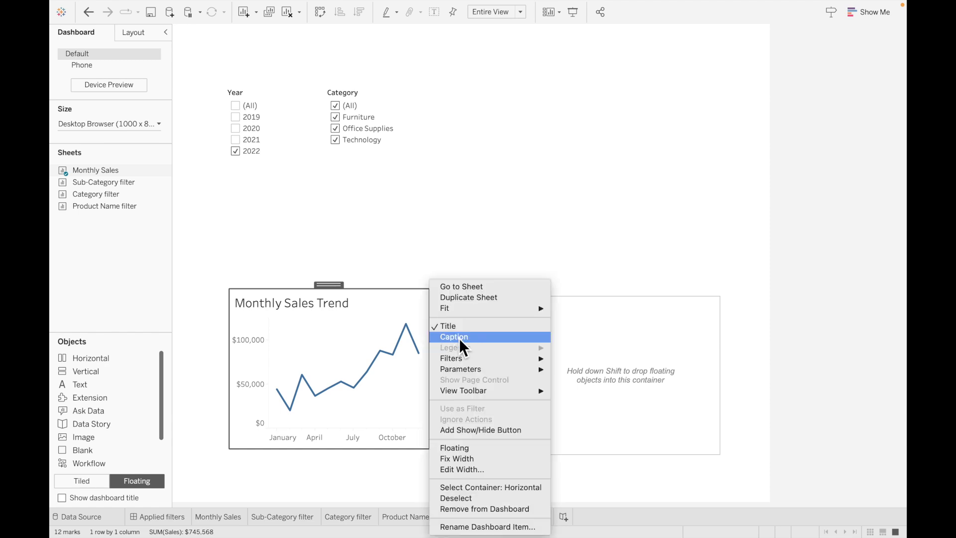
mouse_move(521, 362)
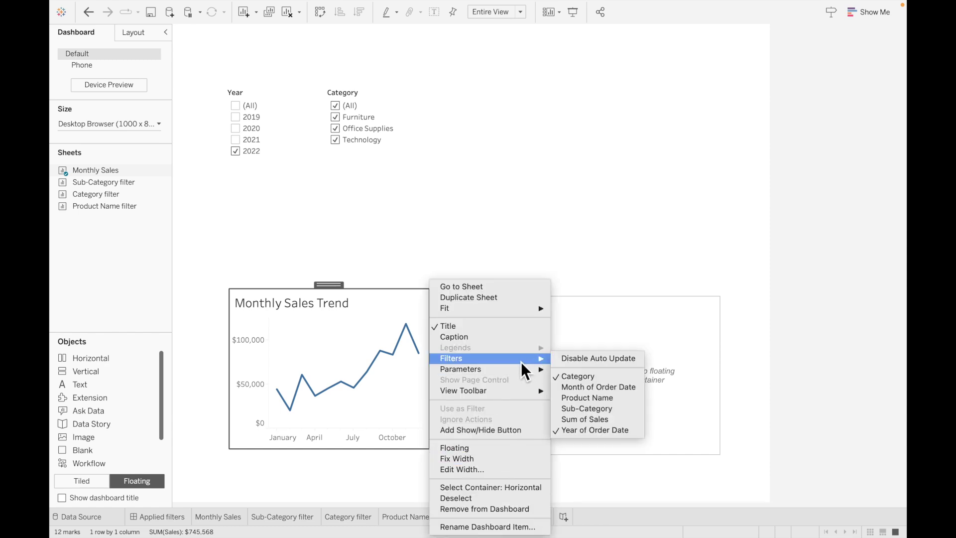
click(571, 410)
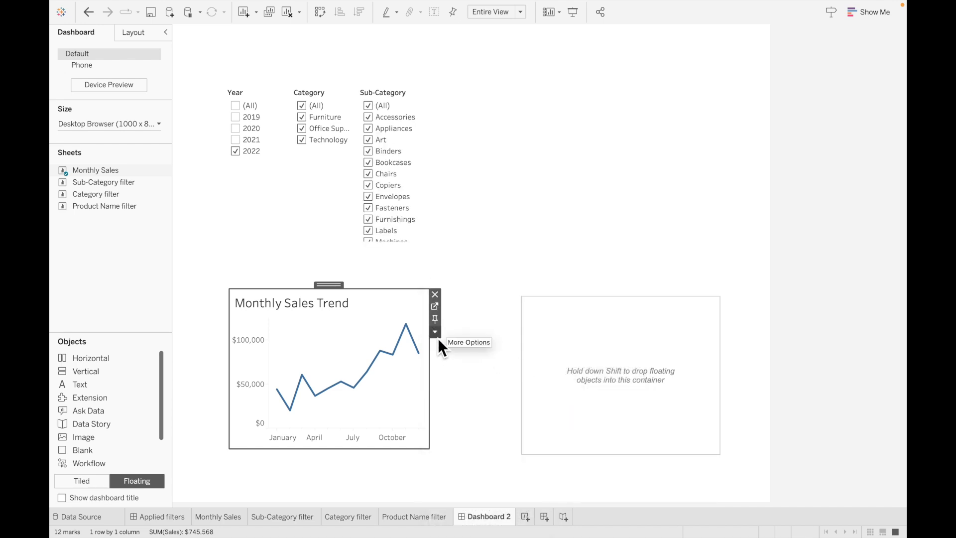
click(440, 338)
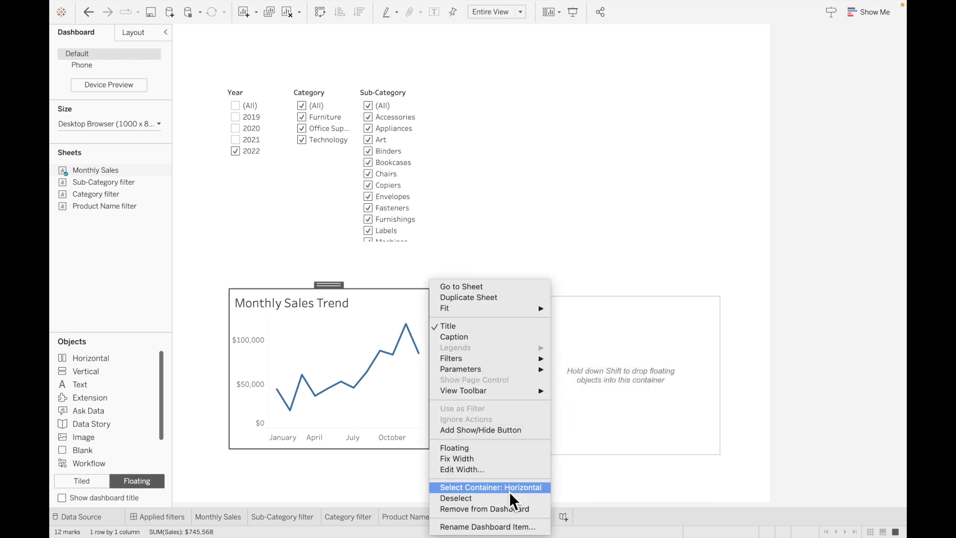
mouse_move(506, 357)
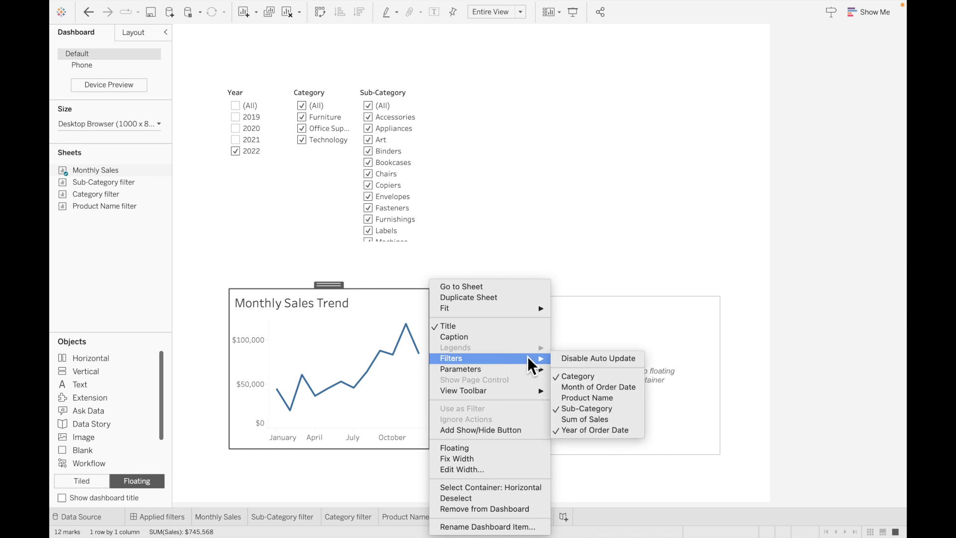
click(580, 396)
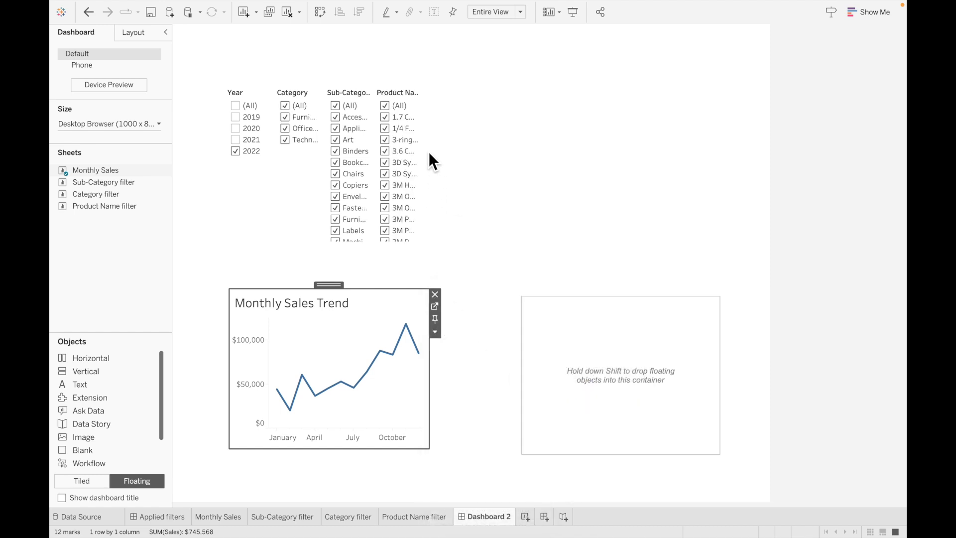
- Widen and shorten the horizontal container that holds the Year, Category, Sub-Category and Product Name filters
click(429, 152)
click(305, 194)
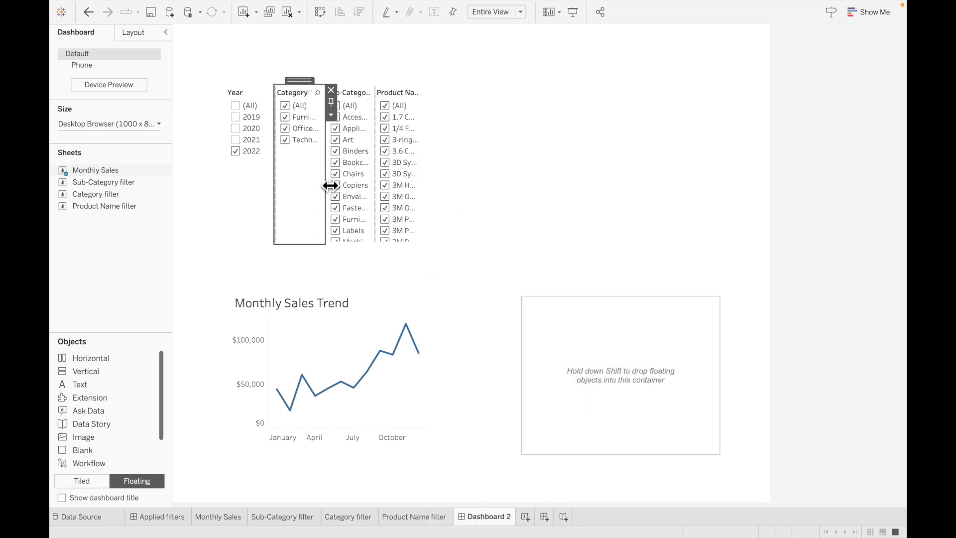
click(331, 118)
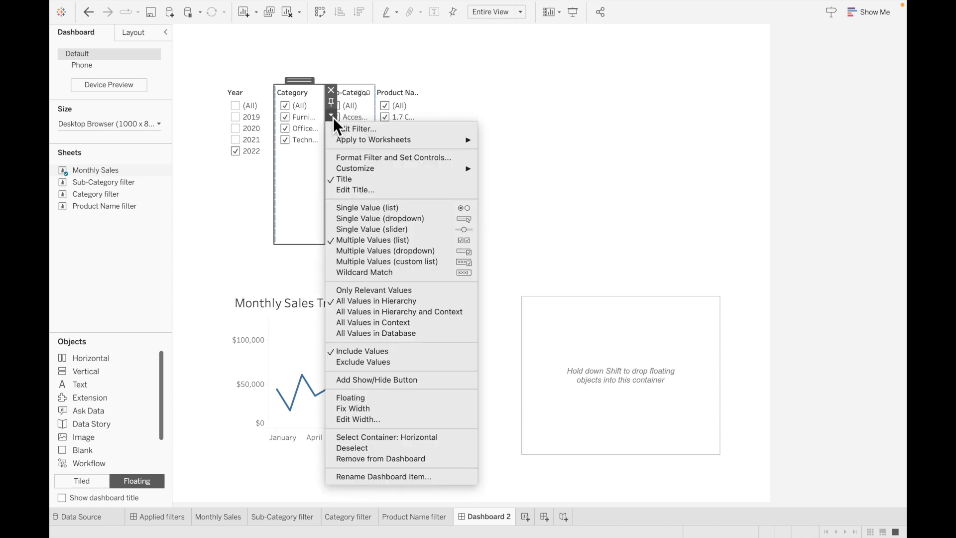
click(402, 437)
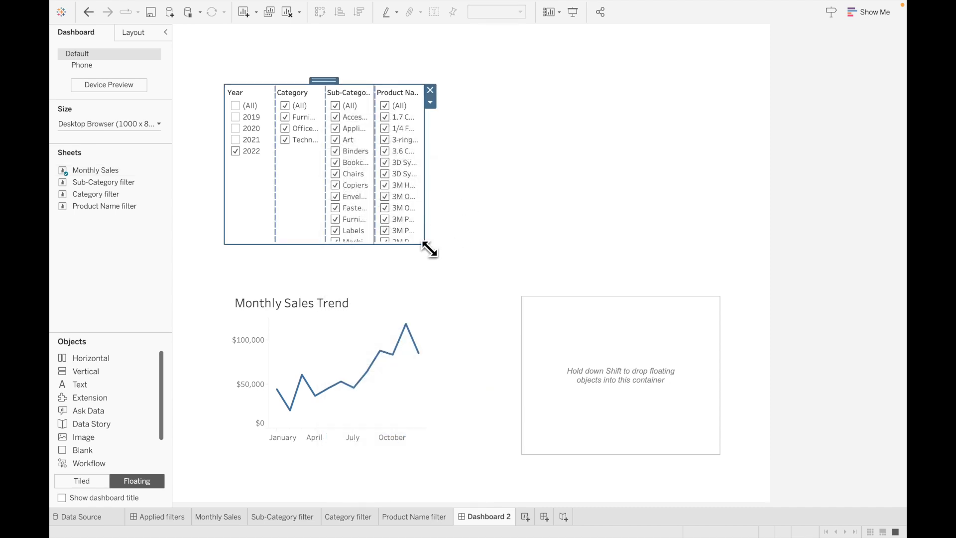
drag(435, 246, 522, 169)
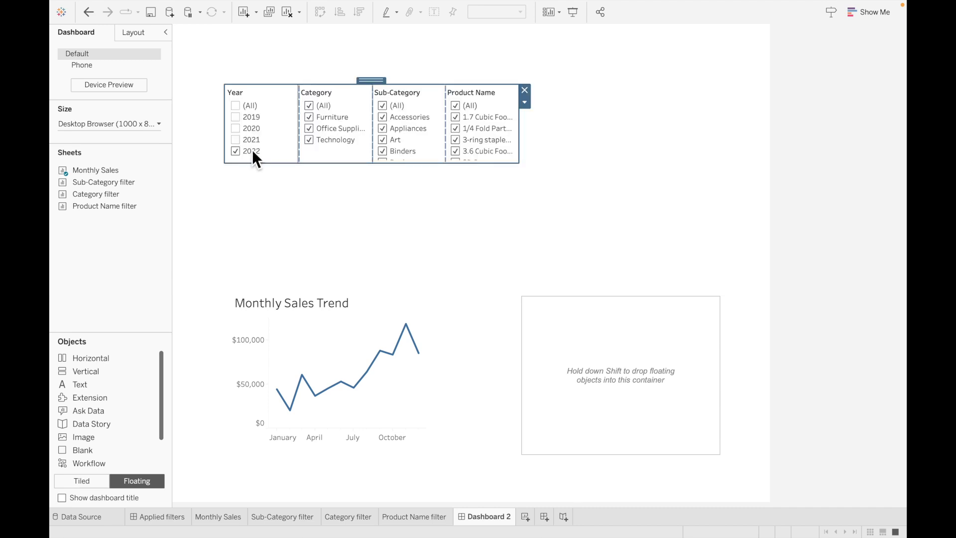
- Change the Year filter to a single-value dropdown and hide its "All" value
click(286, 120)
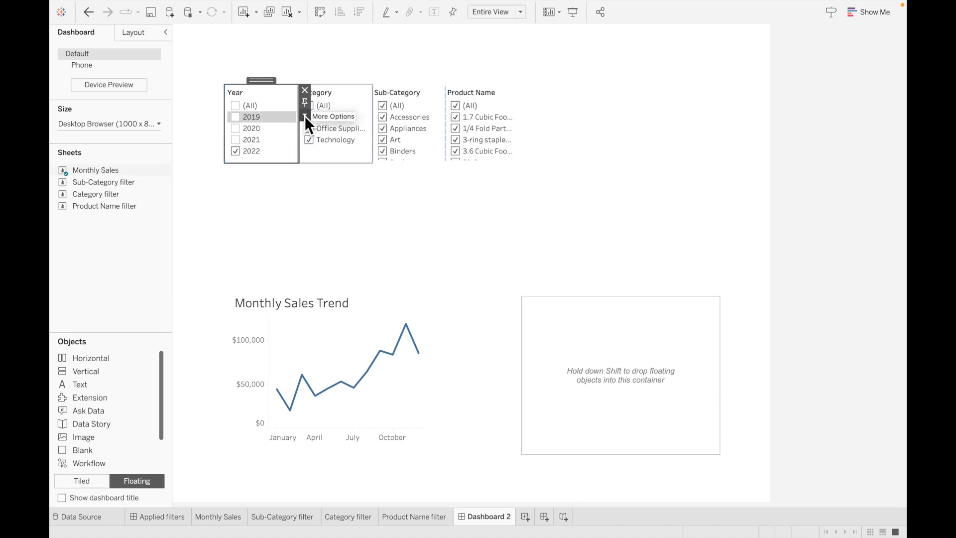
click(305, 115)
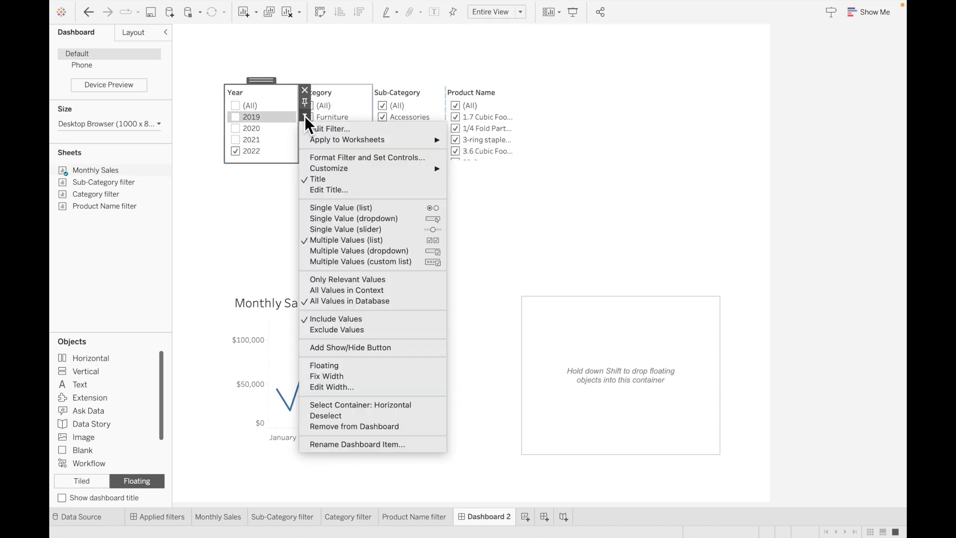
click(378, 221)
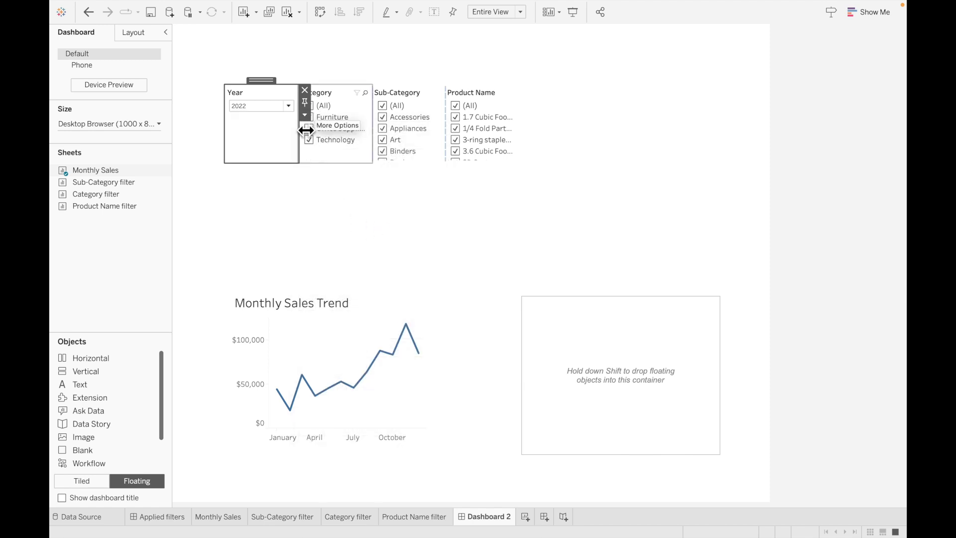
click(305, 115)
mouse_move(360, 168)
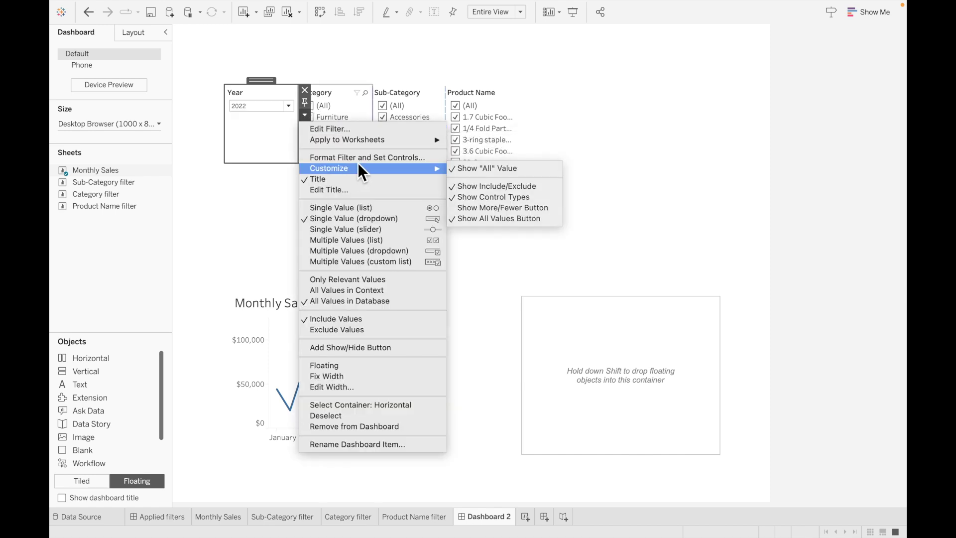
click(483, 168)
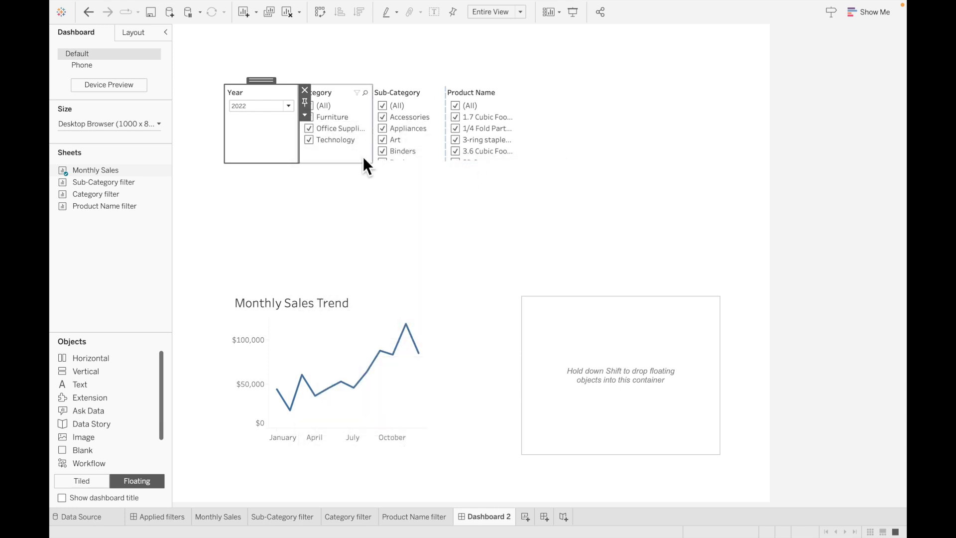
- Change the Category, Sub-Category and Product Name filters to multiple-values dropdowns
click(363, 156)
click(380, 115)
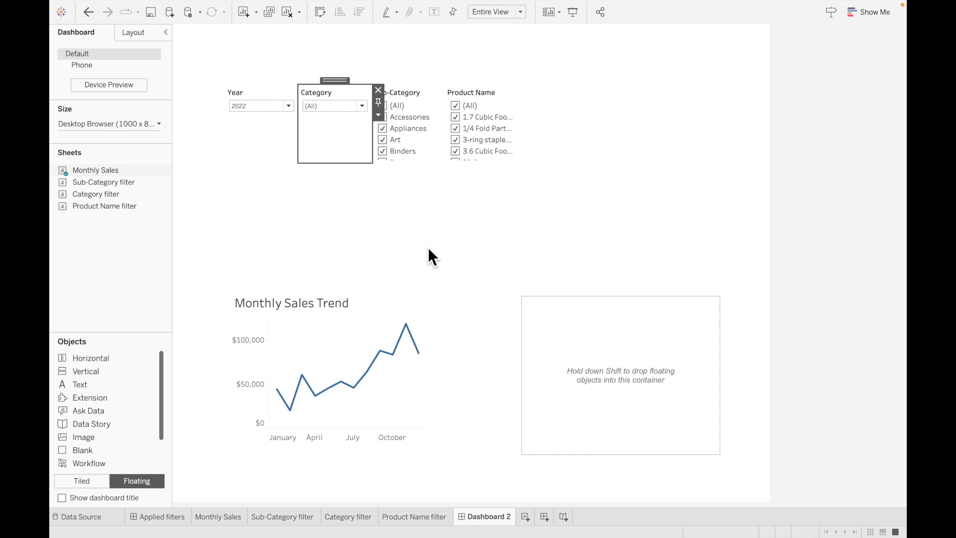
click(430, 151)
click(452, 115)
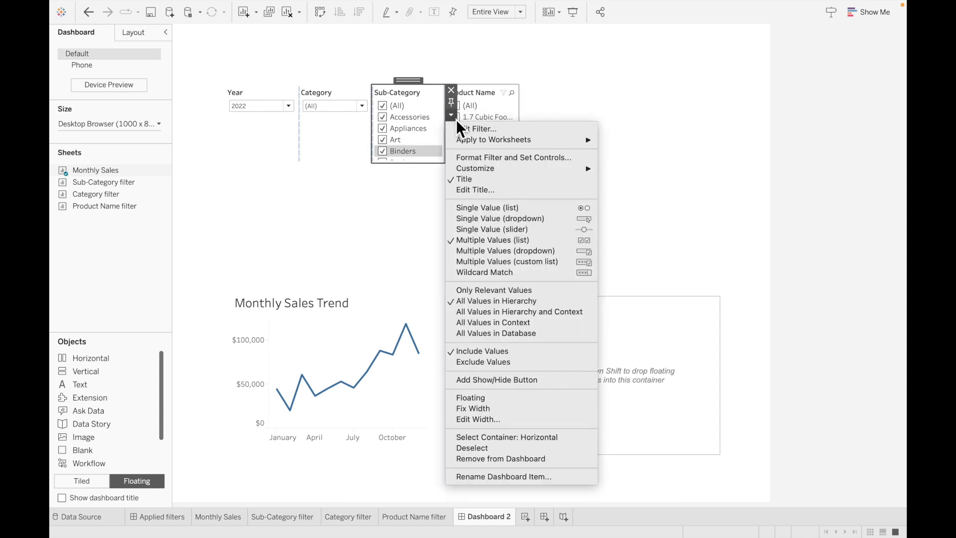
click(533, 251)
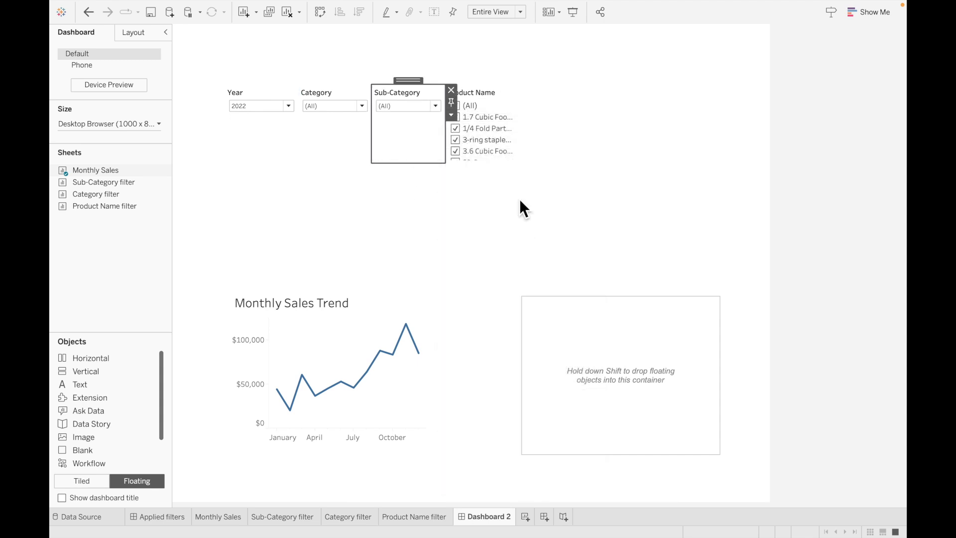
click(510, 157)
click(525, 116)
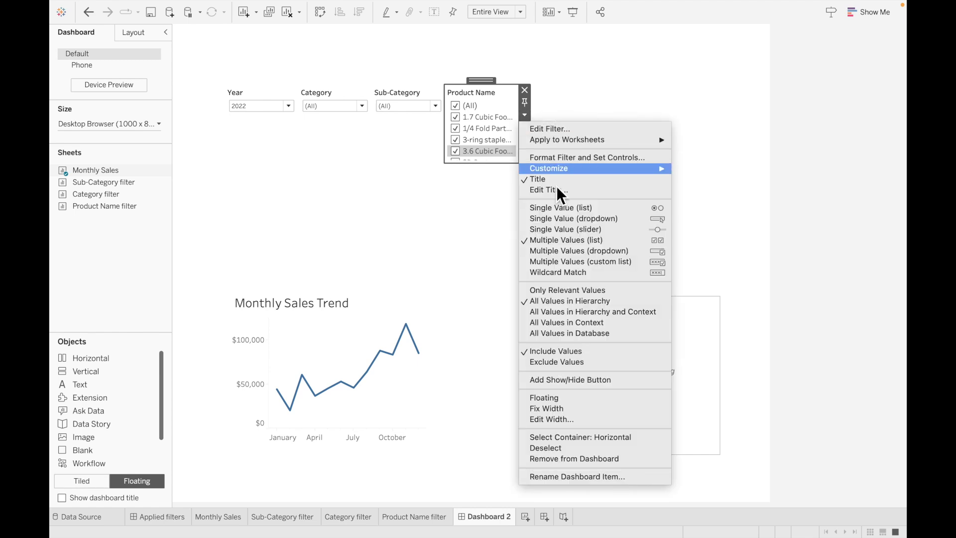
click(573, 252)
click(685, 244)
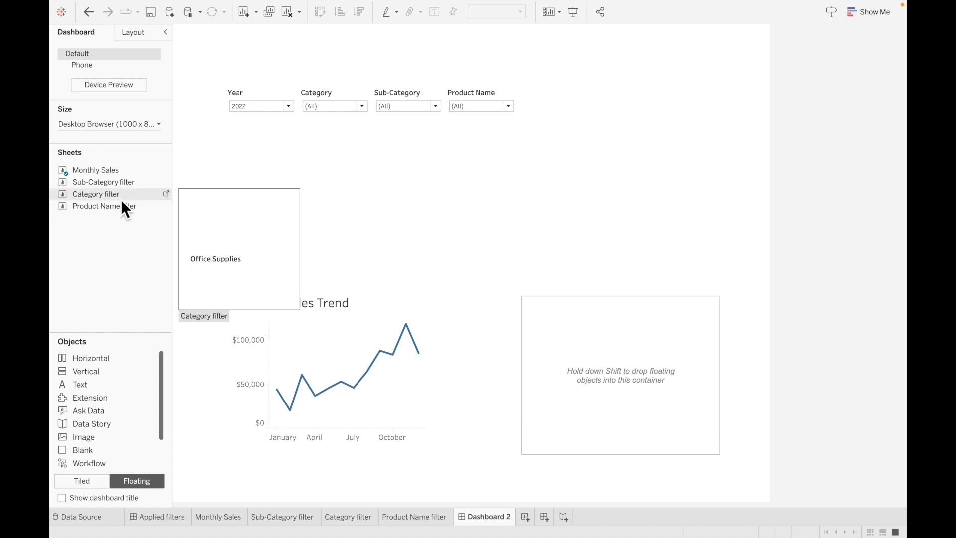
- Stack the Category filter, Sub-Category filter and Product Name filter sheets in the floating vertical container
drag(121, 196, 681, 308)
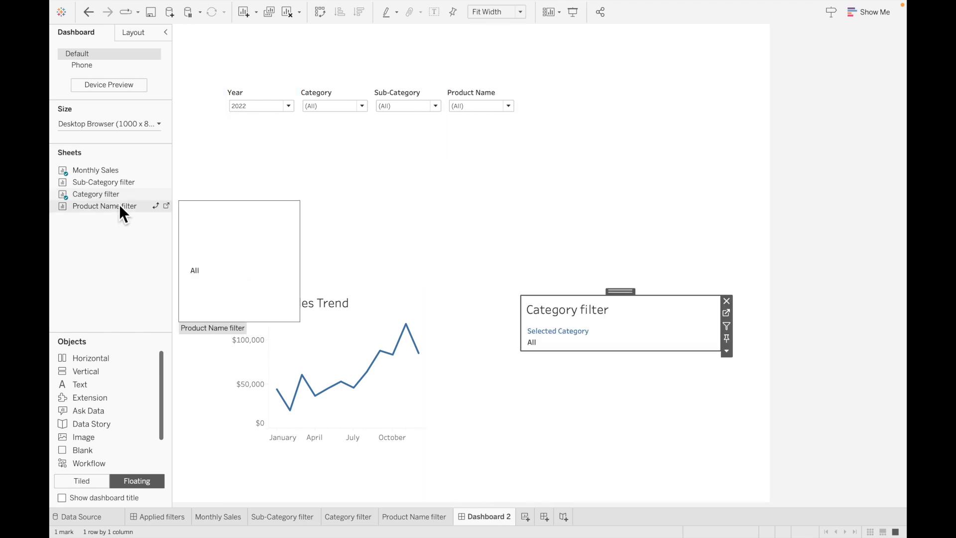
mouse_move(116, 181)
mouse_down()
mouse_move(121, 192)
mouse_move(572, 365)
mouse_up()
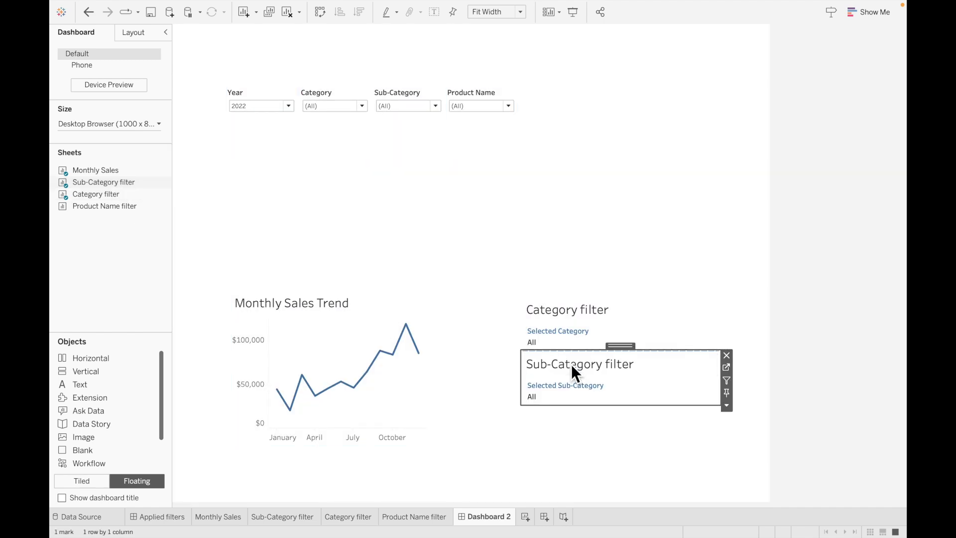
drag(108, 207, 676, 447)
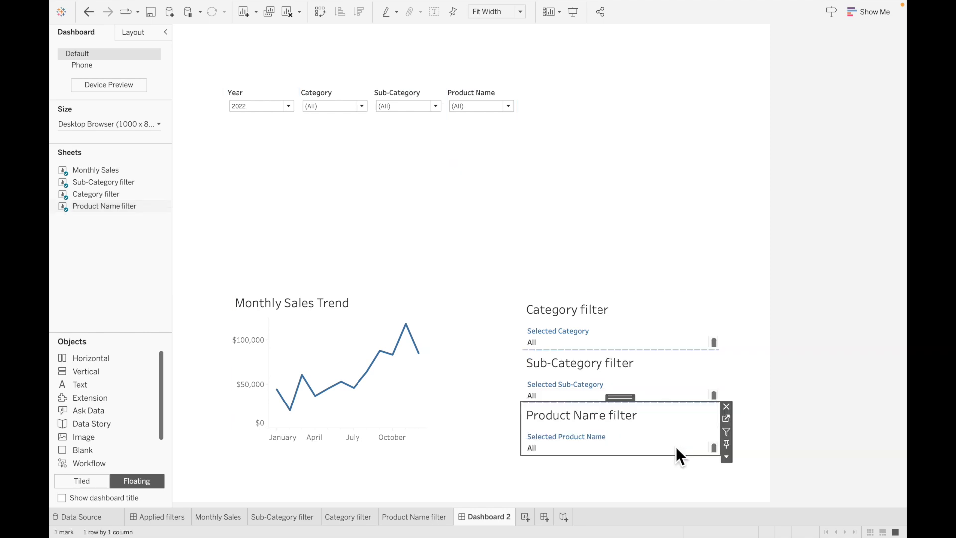
- Move the vertical container of filter sheets into the horizontal container, beside the Monthly Sales Trend chart
click(597, 309)
click(731, 355)
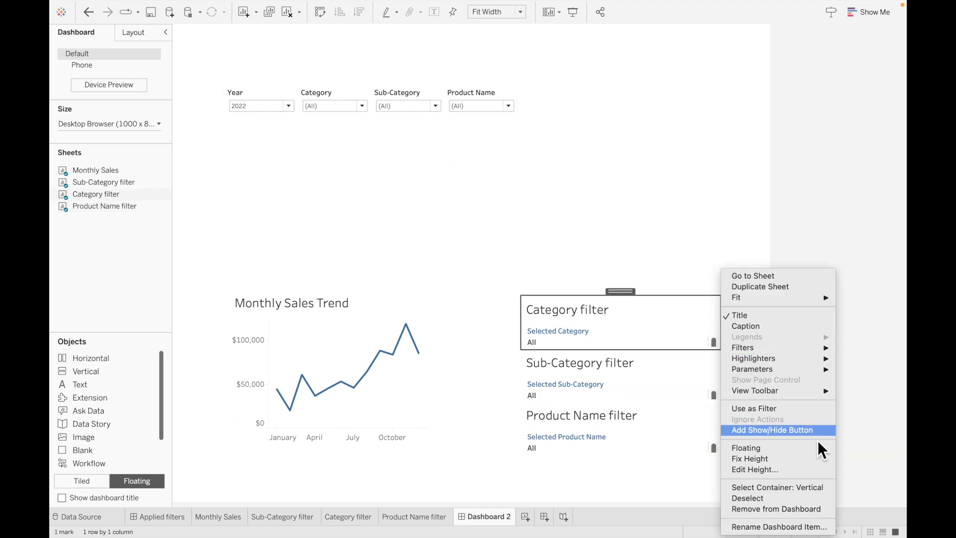
click(794, 490)
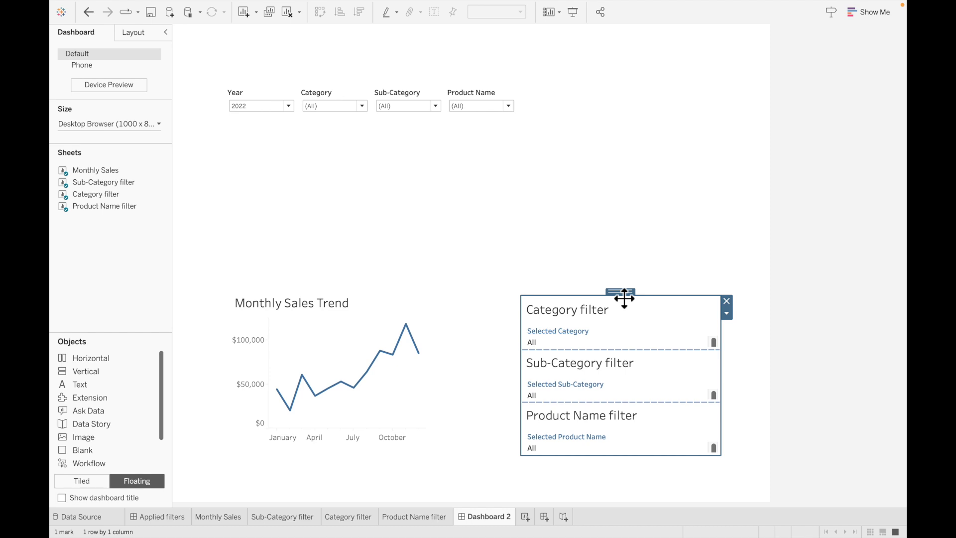
drag(624, 298, 523, 287)
drag(453, 311, 415, 326)
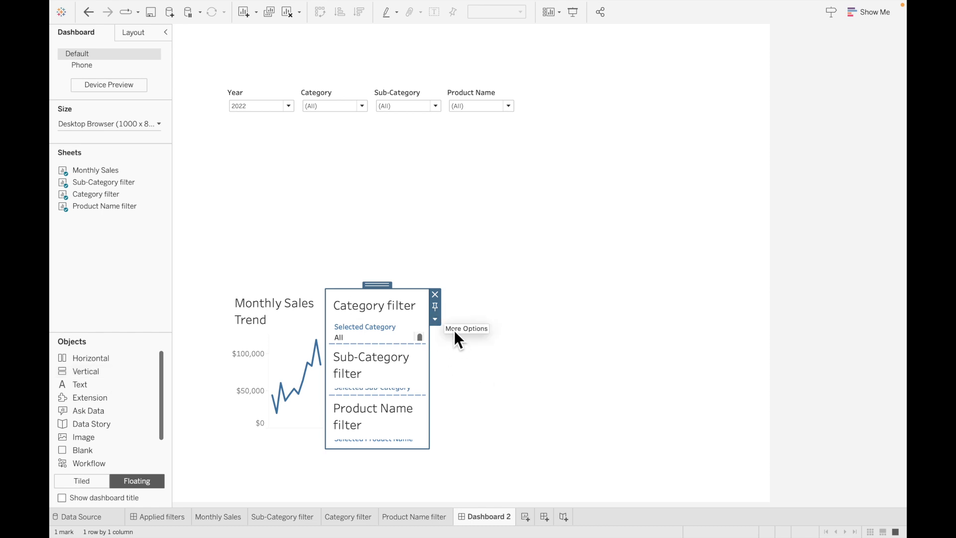
- Add a Show/Hide button for the filter sheets' vertical container and place it after the Product Name filter in the filter row
click(441, 322)
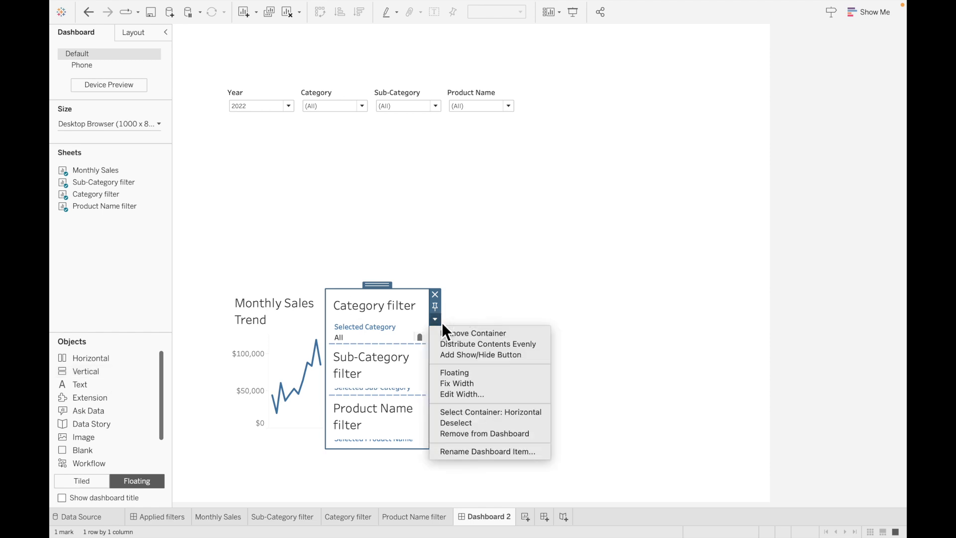
click(462, 355)
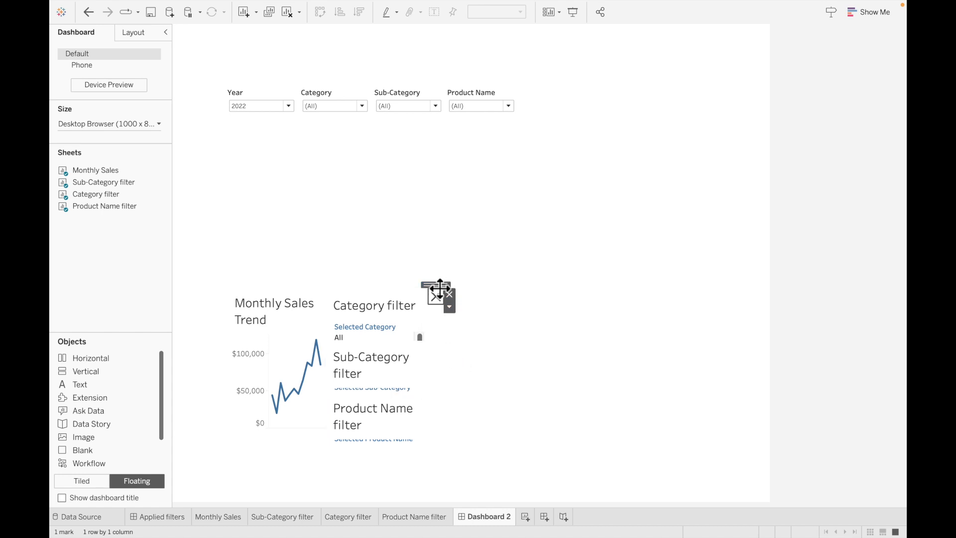
drag(441, 291, 501, 157)
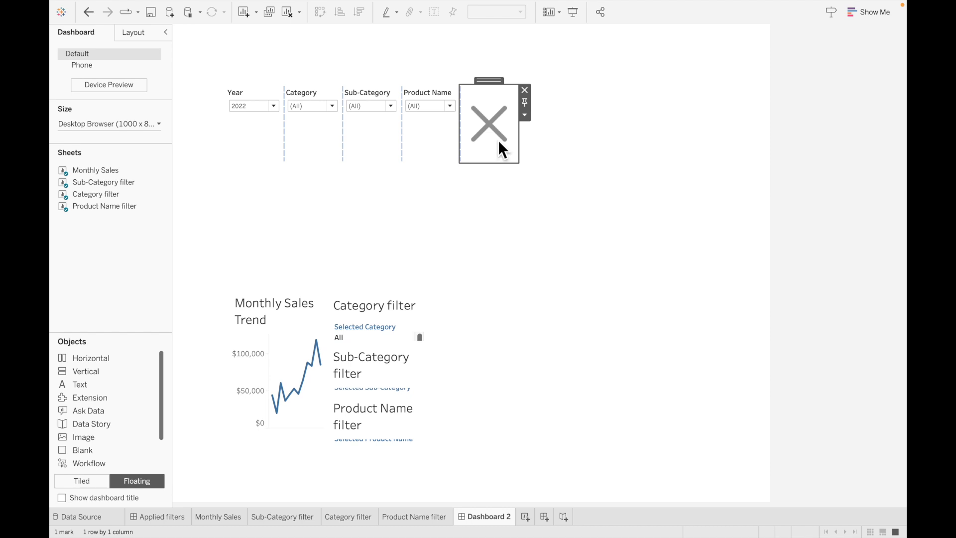
click(583, 396)
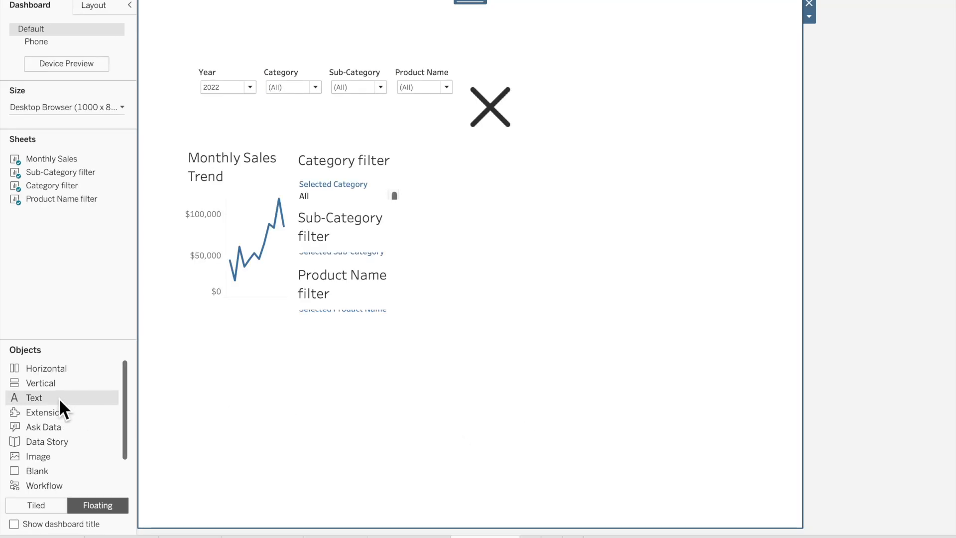
- Add a widened floating vertical container and move the horizontal container with the chart and filter sheets into it
drag(58, 385, 478, 200)
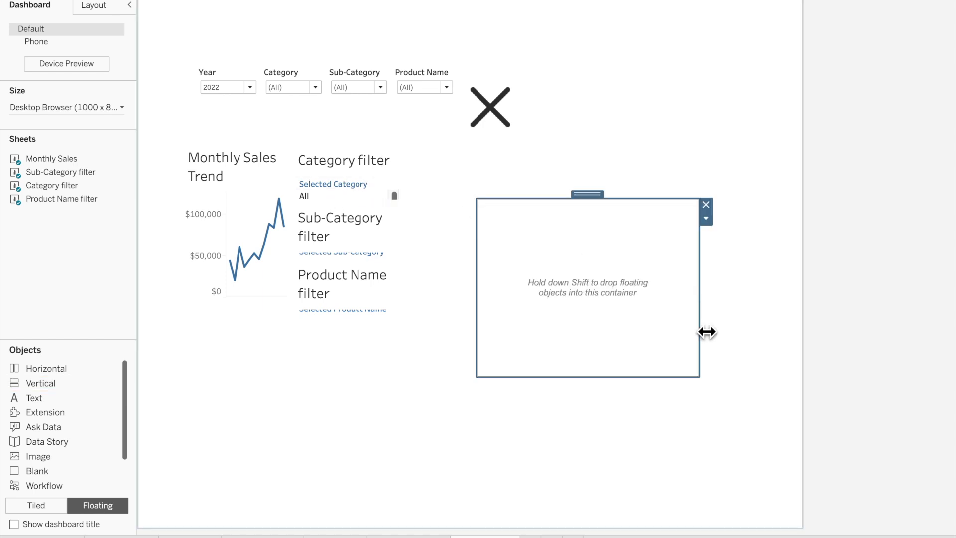
drag(704, 359, 765, 358)
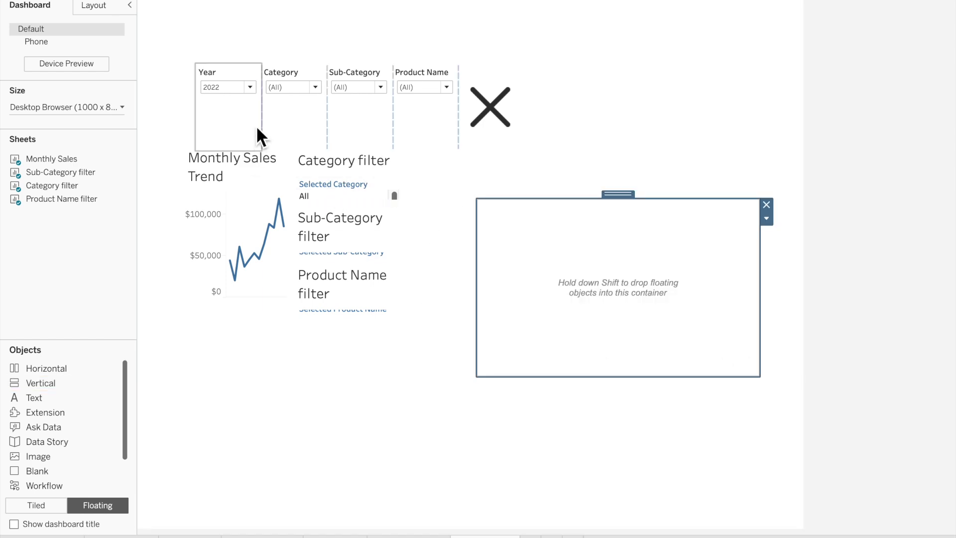
click(252, 169)
click(297, 204)
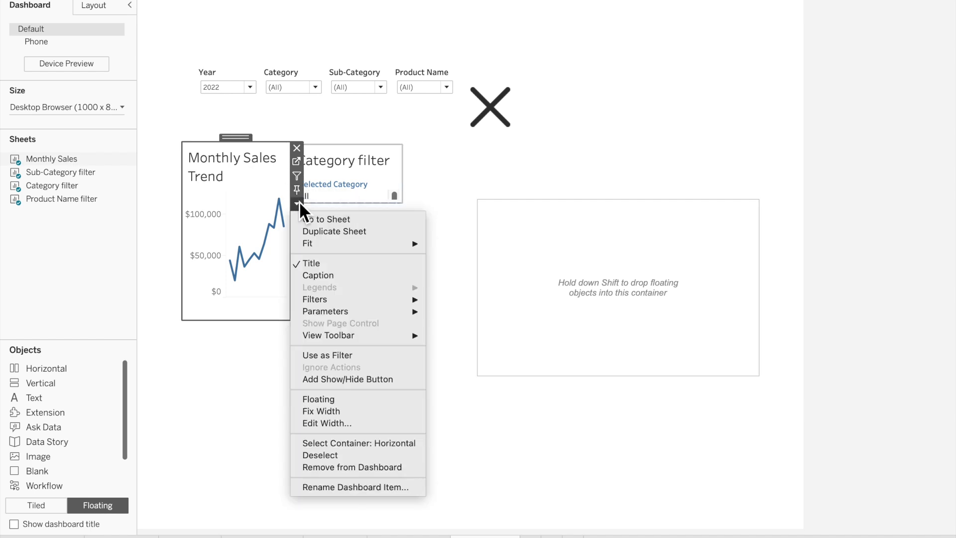
click(411, 444)
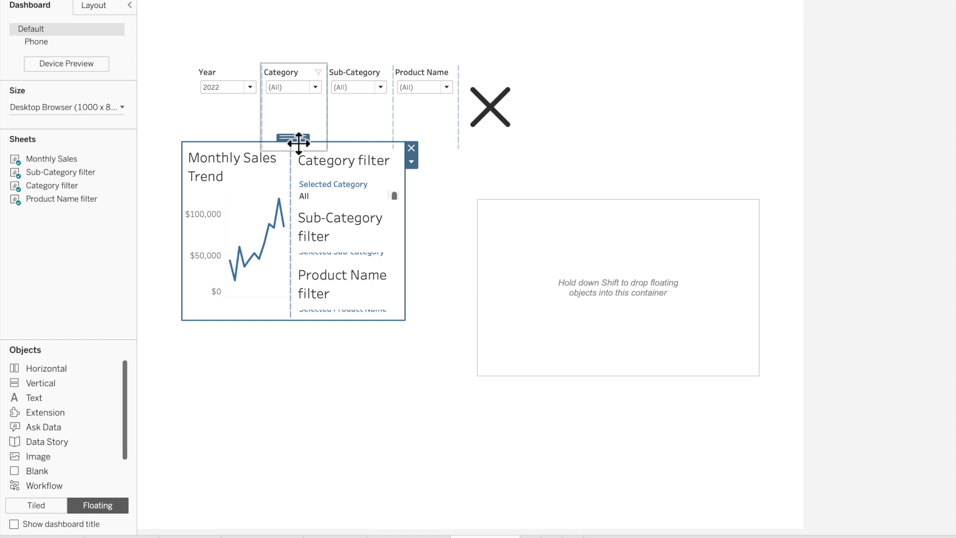
drag(299, 142, 519, 250)
- Move the horizontal container with the dropdown filters and Show/Hide button into the new vertical container, above the chart
click(417, 118)
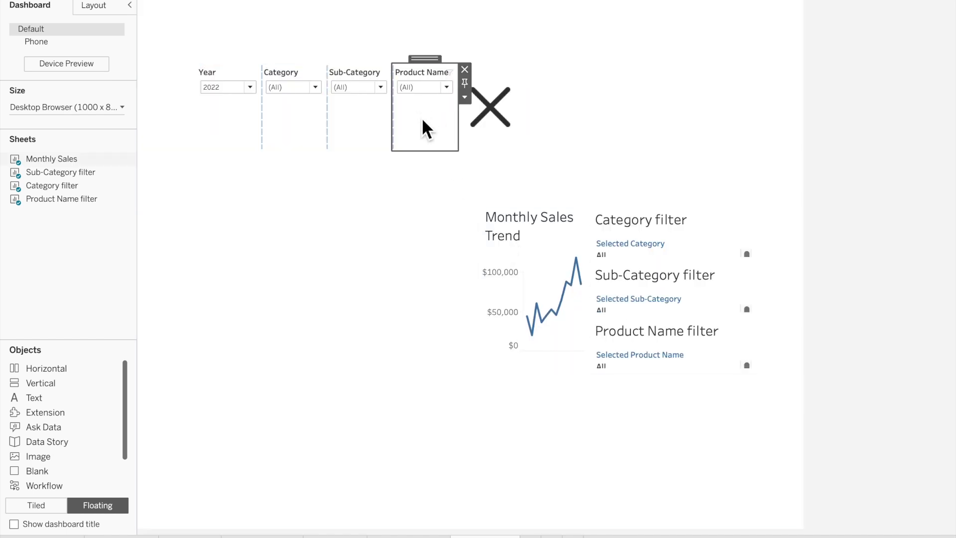
click(465, 97)
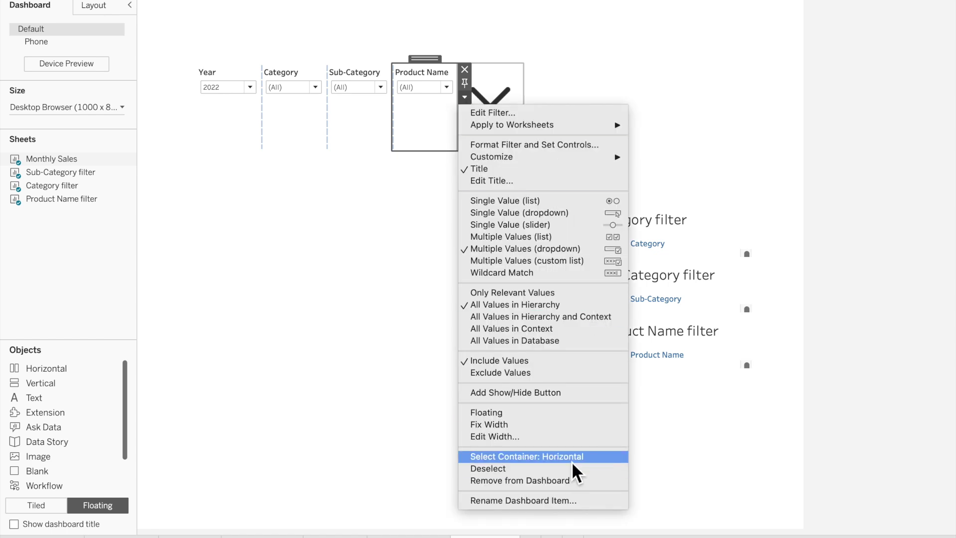
click(571, 459)
drag(370, 64, 570, 208)
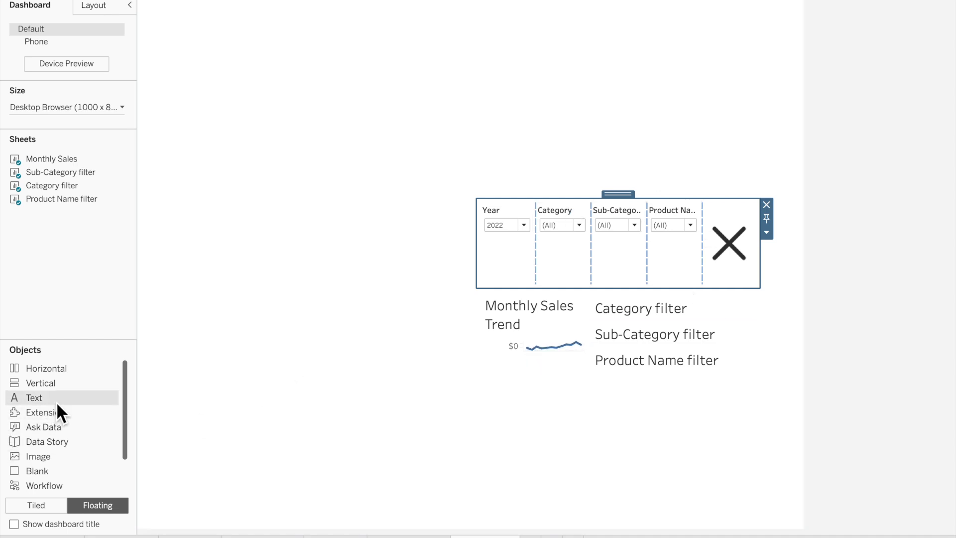
- Add a text object reading MONTHLY SALES TREND above the filter row in the vertical container, in bold at size 18
drag(56, 402, 502, 209)
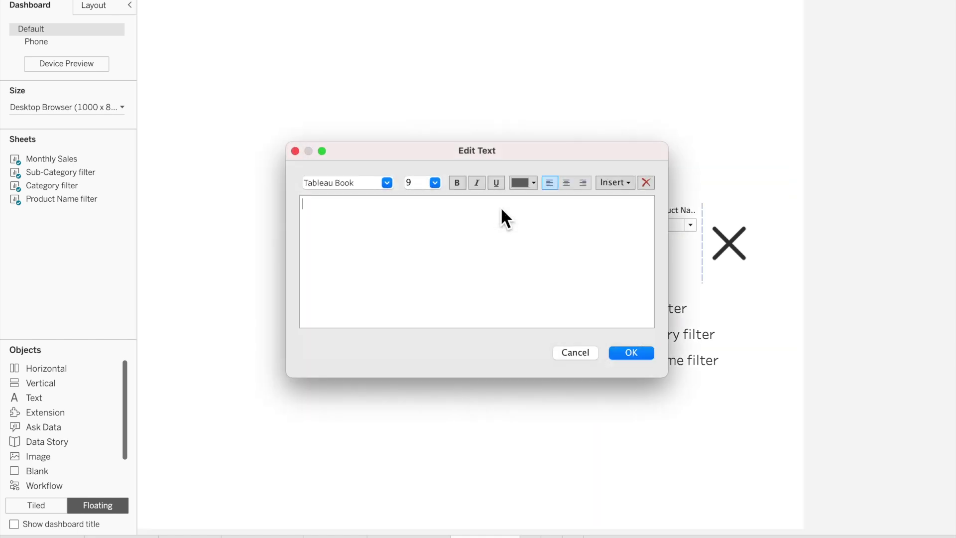
text(MONTHLY SALES TREND)
key(super+a)
click(427, 188)
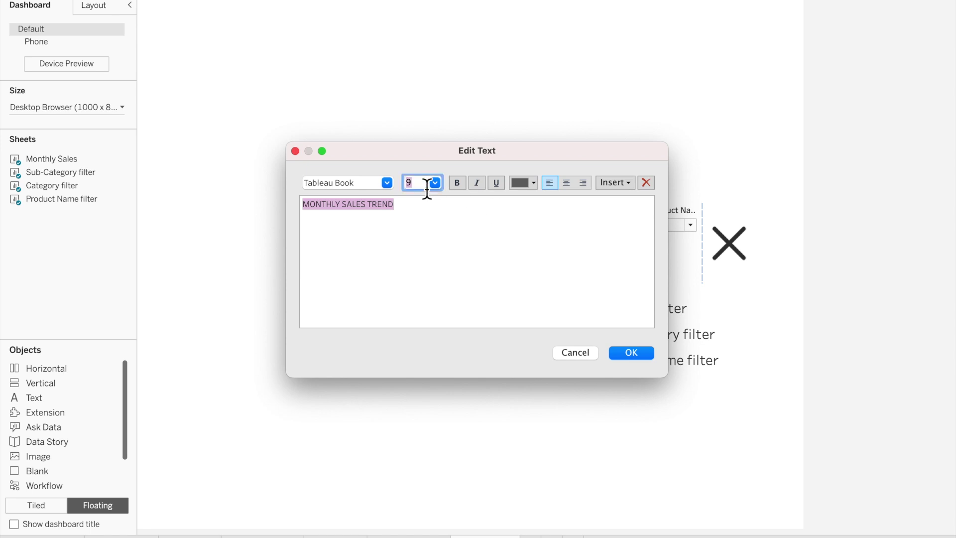
click(440, 184)
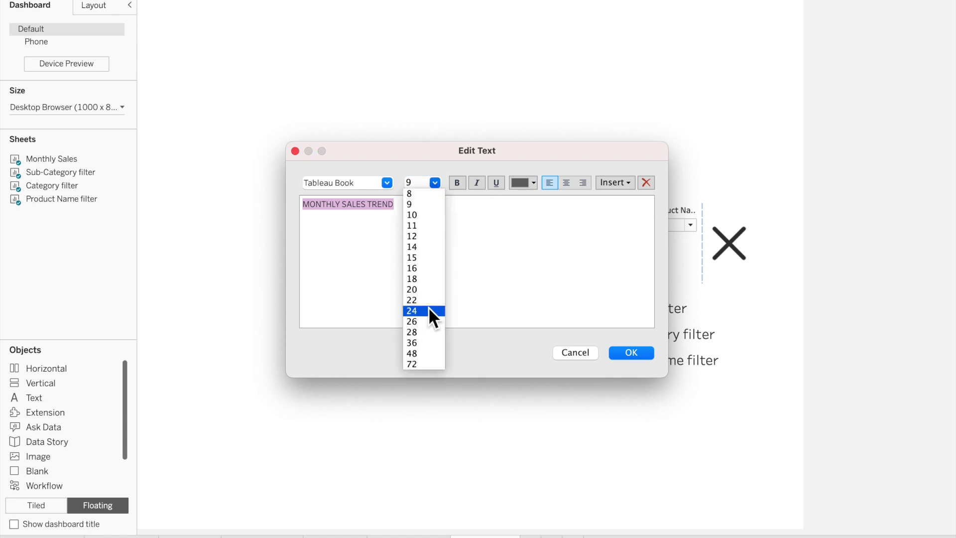
click(430, 279)
click(458, 184)
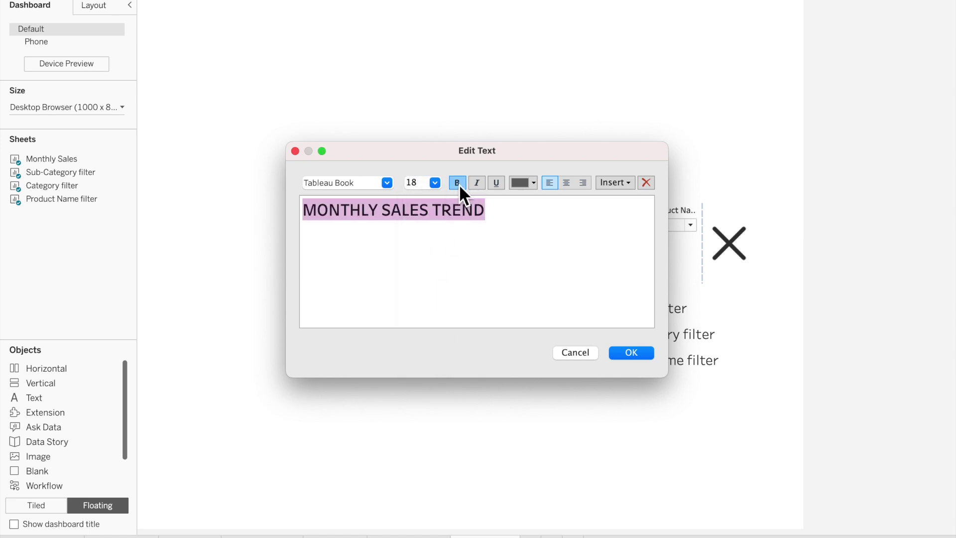
click(631, 353)
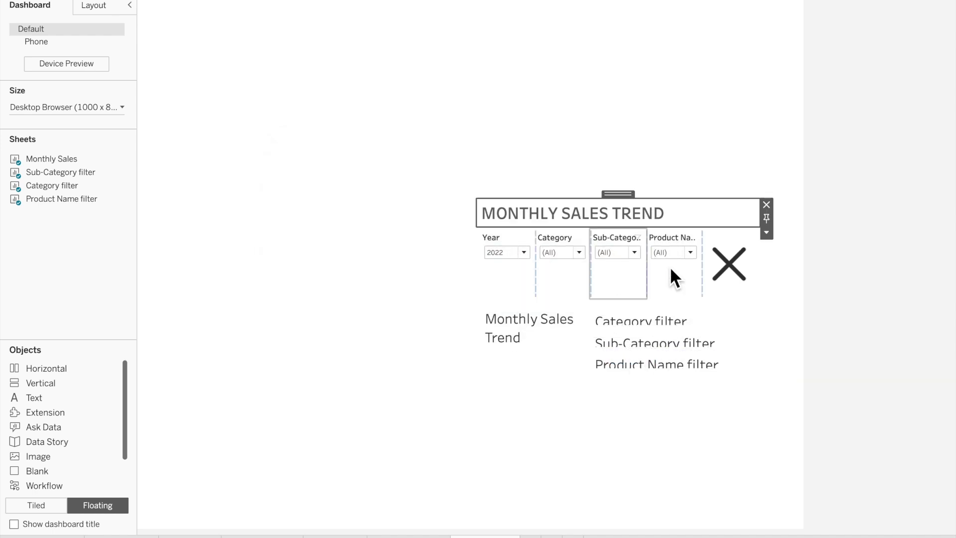
- Enlarge the outer vertical container to fill the dashboard and shrink the filter row to a narrow band under the title
click(767, 235)
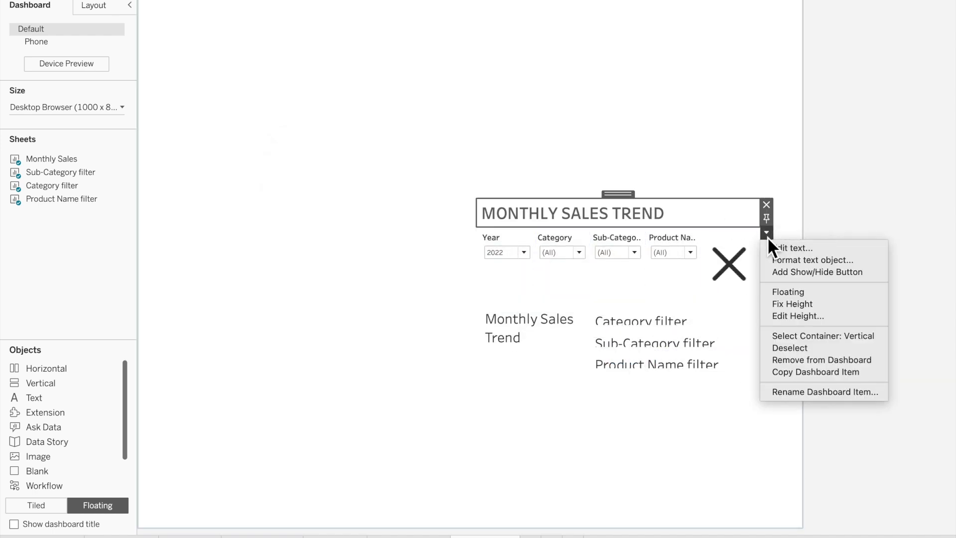
click(829, 337)
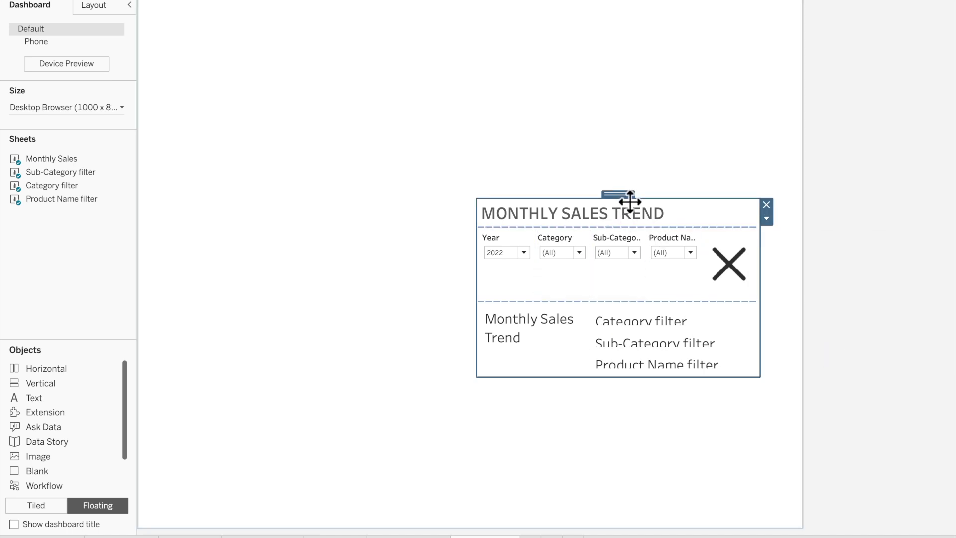
drag(630, 202, 534, 115)
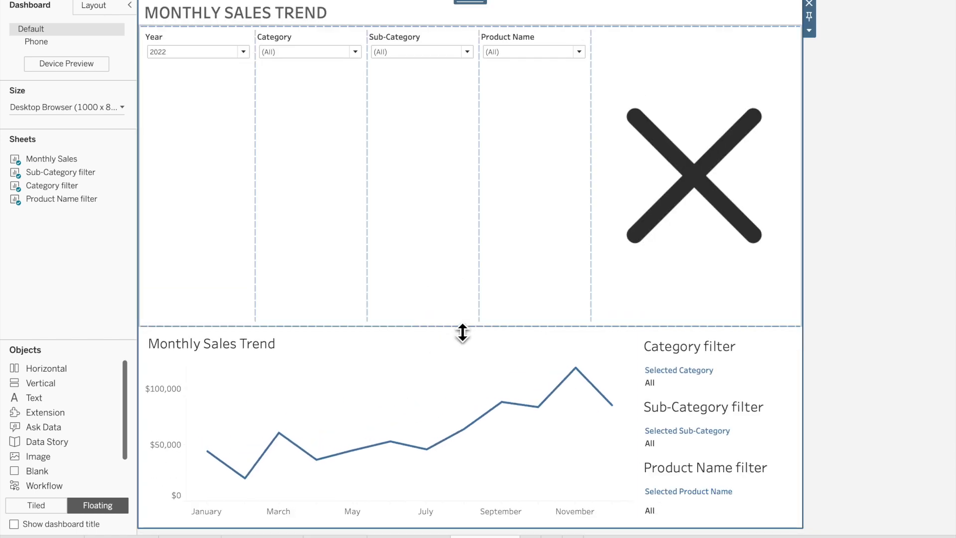
drag(463, 332, 419, 87)
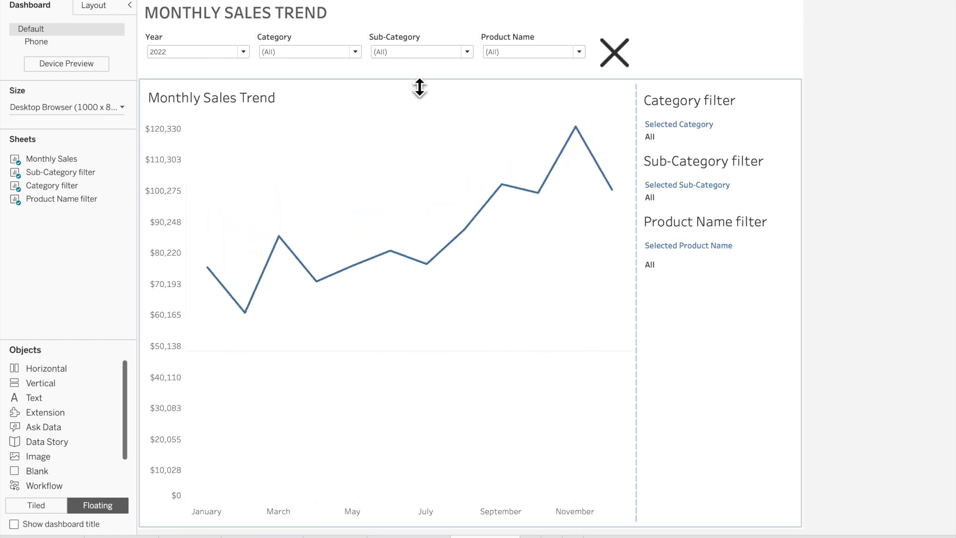
- Test the Show/Hide button by hiding and redisplaying the container of filter sheets
click(628, 65)
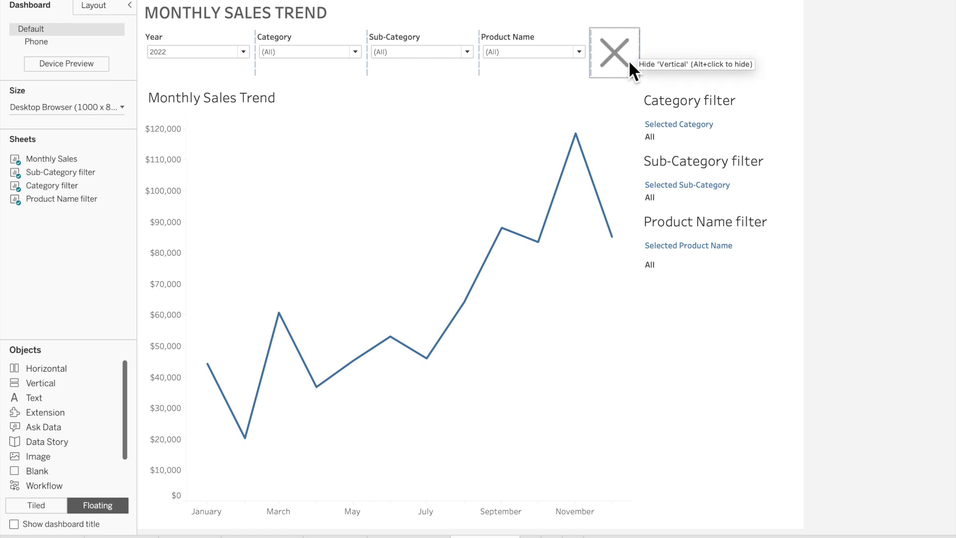
click(629, 60)
click(691, 131)
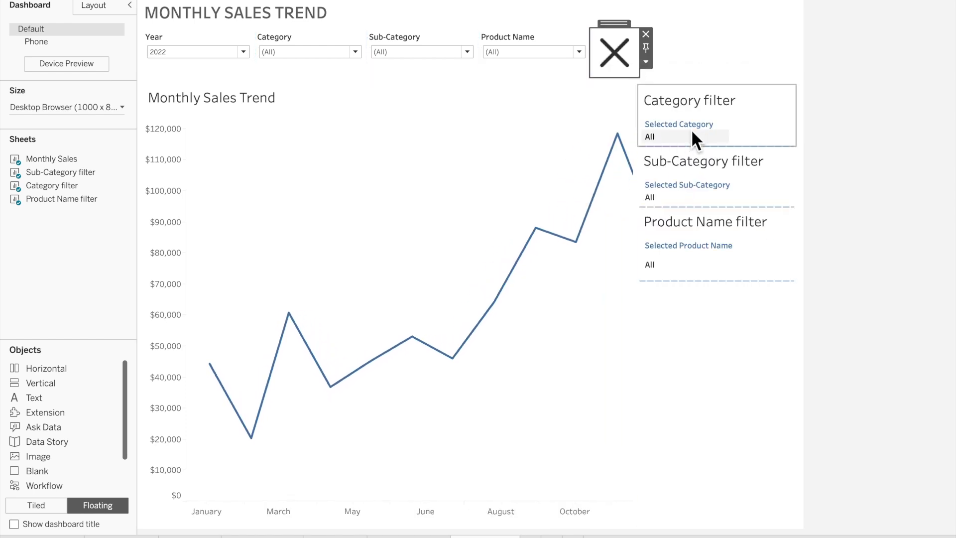
- Change the Show/Hide button to text style, titled CLOSE when the item is shown and SHOW APPLIED FILTERS when hidden
right_click(625, 49)
click(632, 53)
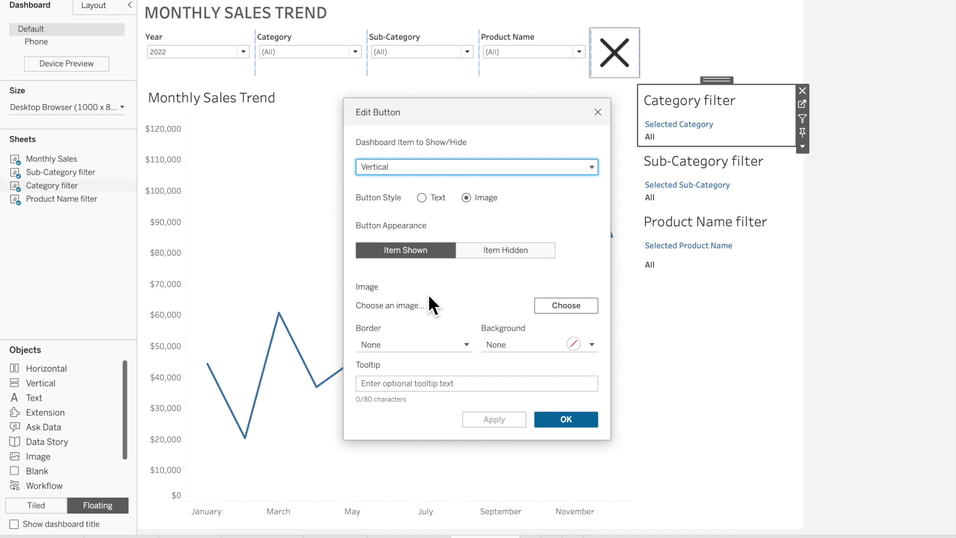
click(426, 196)
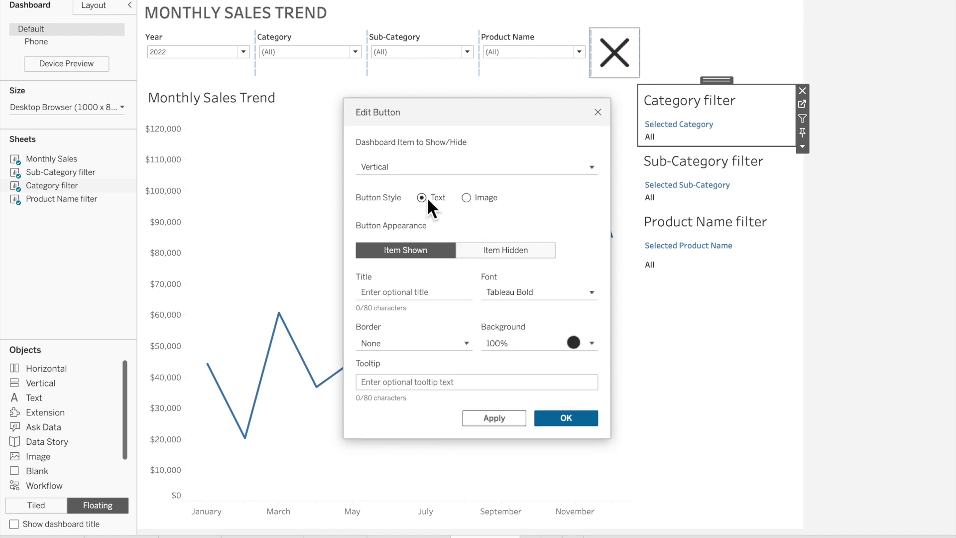
click(432, 297)
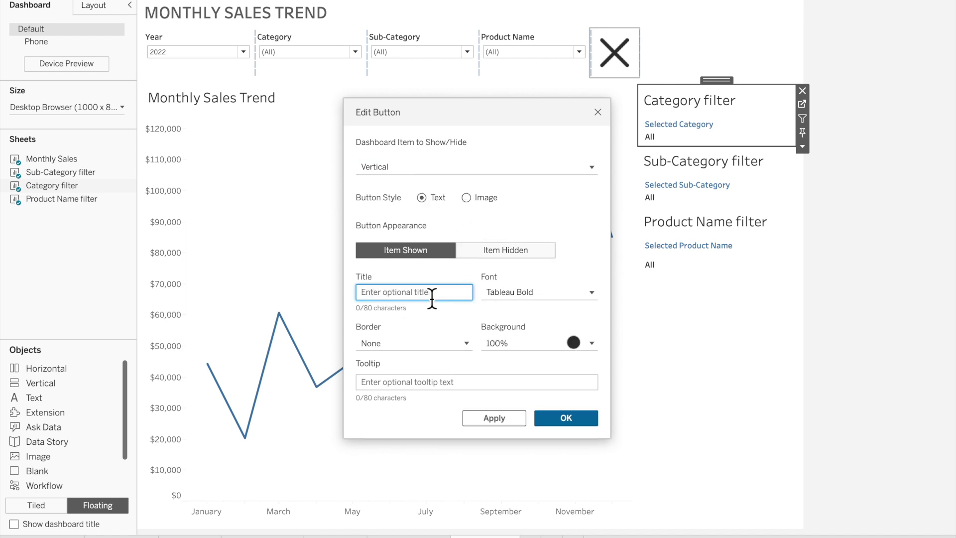
text(CLOSE)
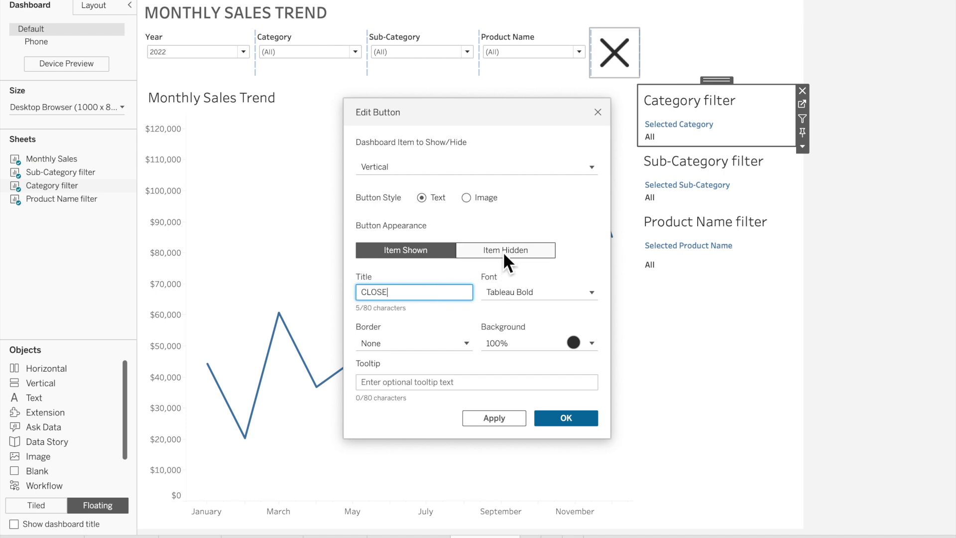
click(505, 249)
click(423, 293)
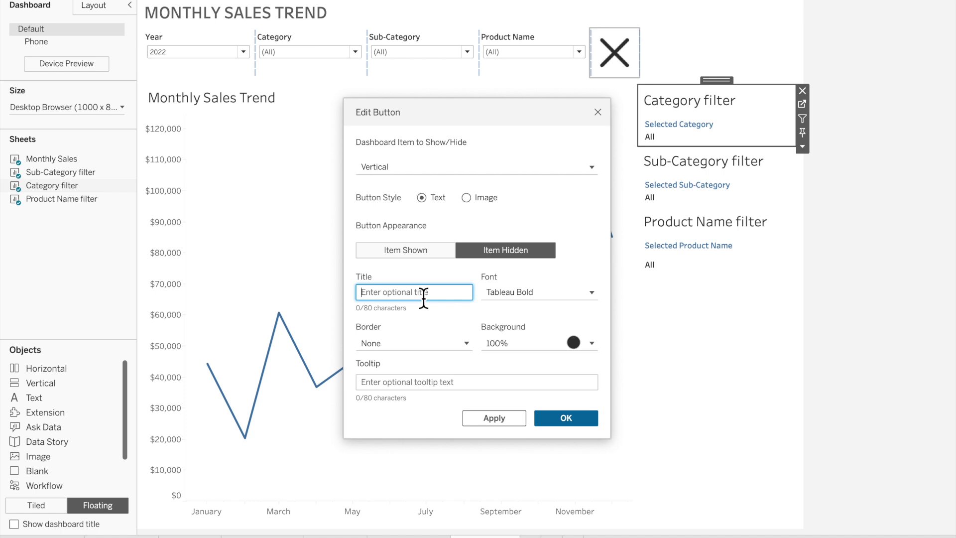
text(SHOW APPLIED FILTERS)
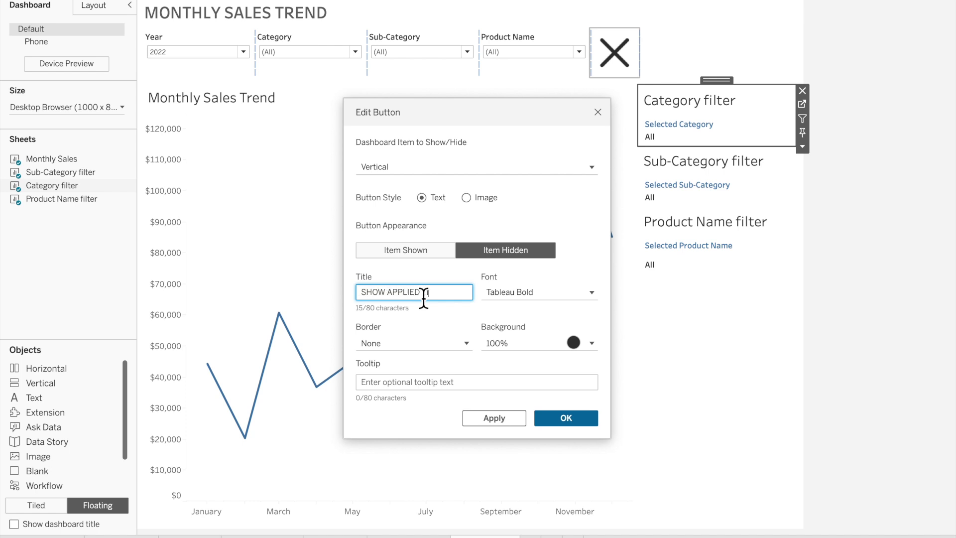
click(567, 418)
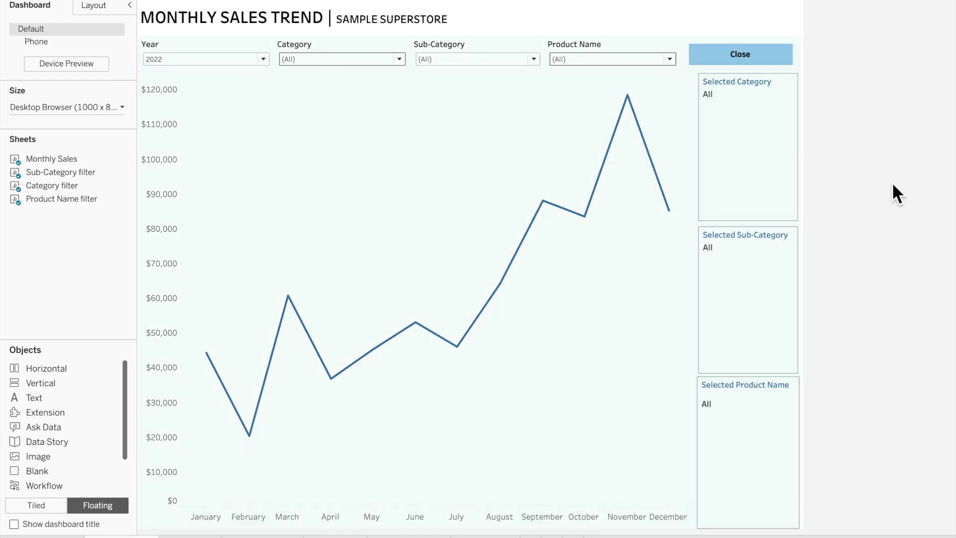
- Toggle the applied-filters display on the formatted dashboard: hide it, show it and hide it again
alt+click(770, 58)
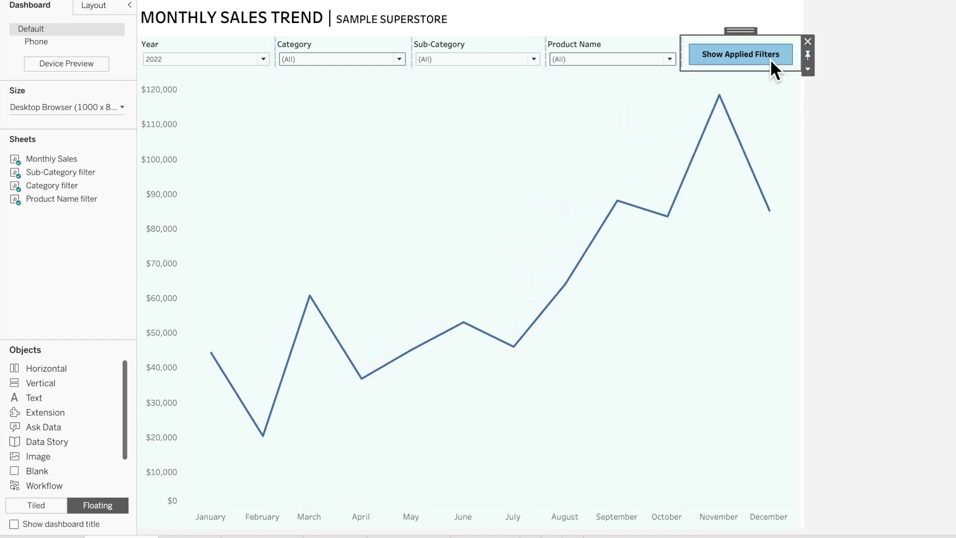
alt+click(770, 59)
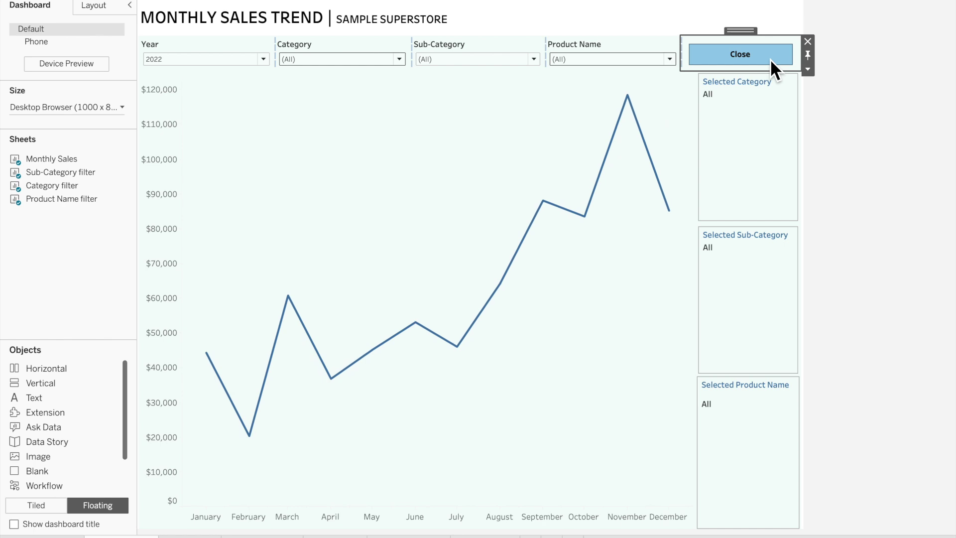
alt+click(770, 59)
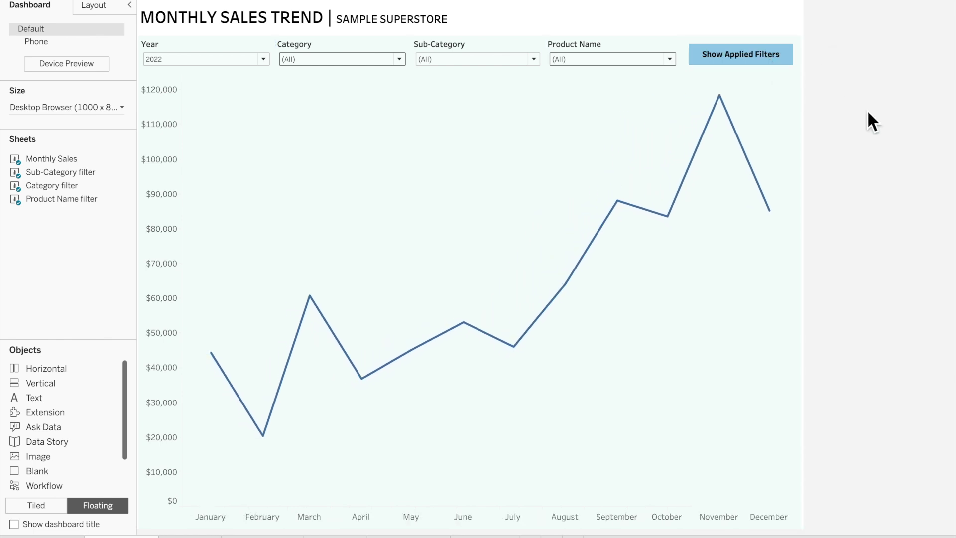